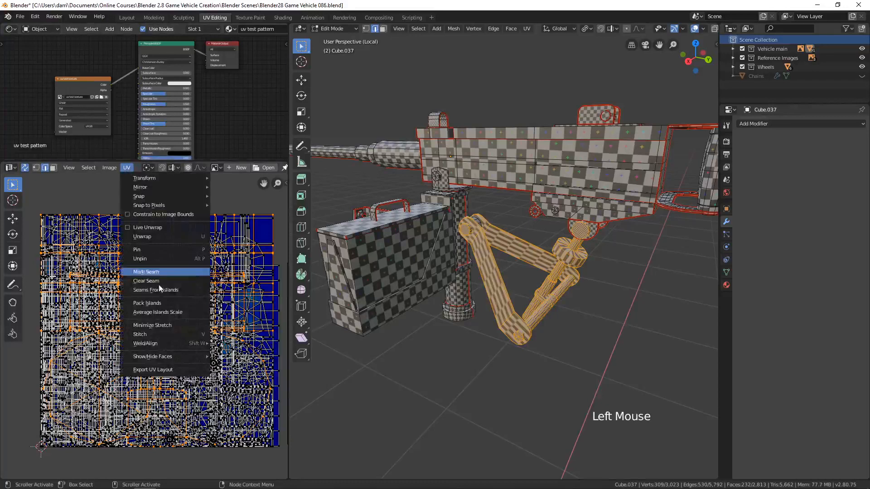
# Average the scale of the UV islands of the selected support arm parts
pyautogui.click(176, 312)
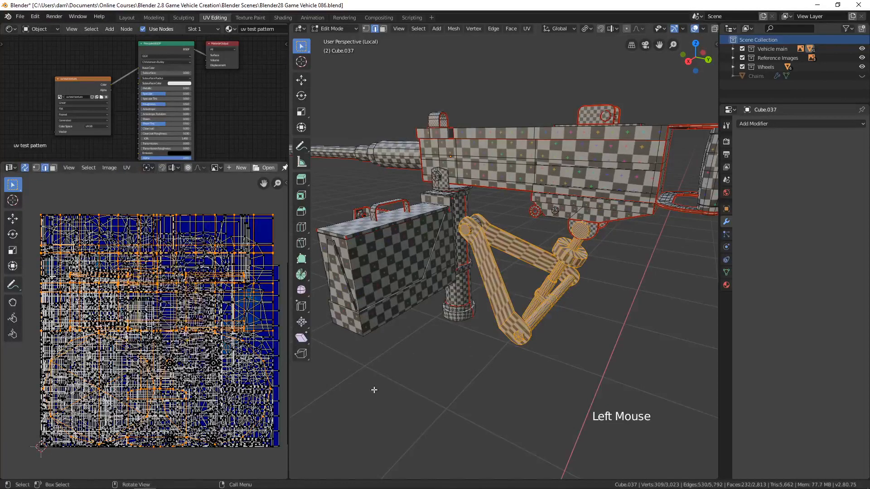
pyautogui.scroll(-3, 478, 339)
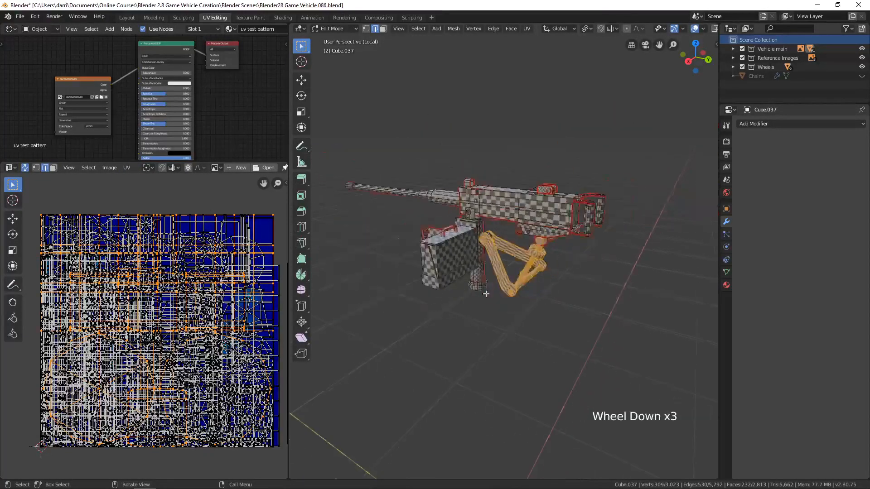
pyautogui.keyDown('shift'); pyautogui.moveTo(478, 338); pyautogui.dragTo(572, 379, button='middle'); pyautogui.keyUp('shift')
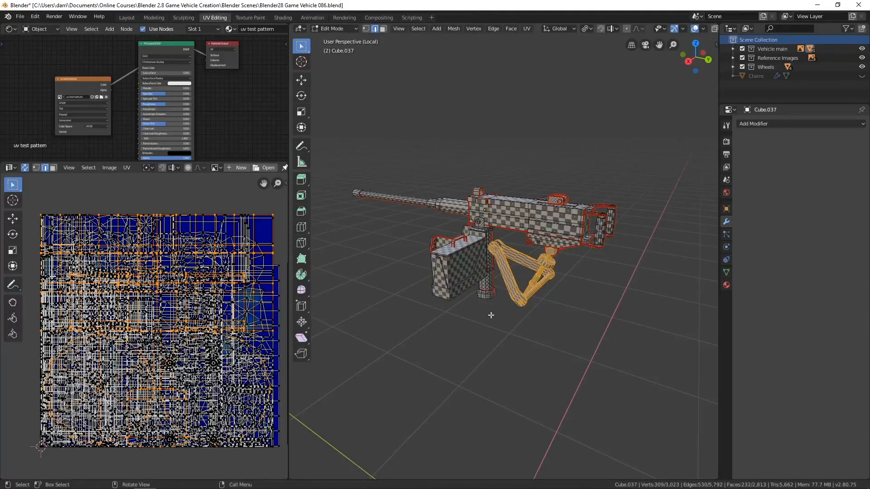
# Add the remaining linked pieces of the support arm to the selection and isolate the arm by hiding all unselected geometry
pyautogui.press('KP_Decimal')
pyautogui.moveTo(538, 313); pyautogui.dragTo(550, 268, button='middle')
pyautogui.press('l')
pyautogui.scroll(-2, 469, 191)
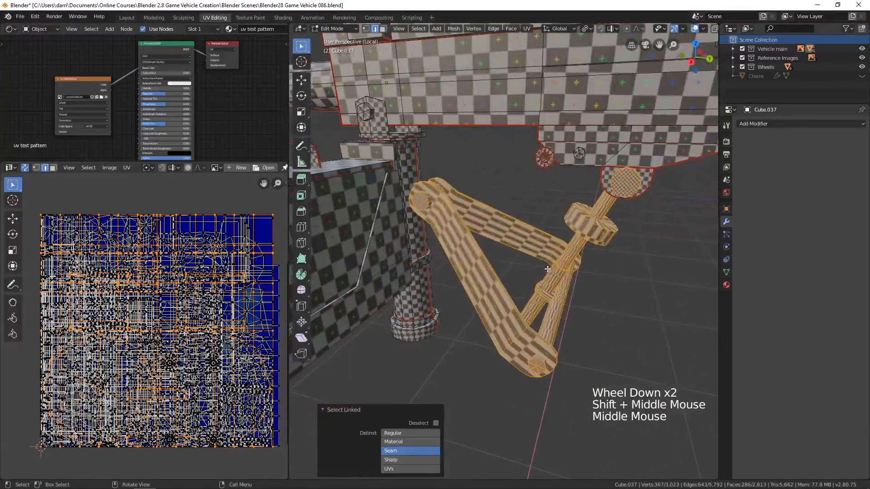
pyautogui.hotkey('shift', 'h')
pyautogui.keyDown('shift'); pyautogui.moveTo(569, 307); pyautogui.dragTo(564, 297, button='middle'); pyautogui.keyUp('shift')
pyautogui.scroll(2, 570, 297)
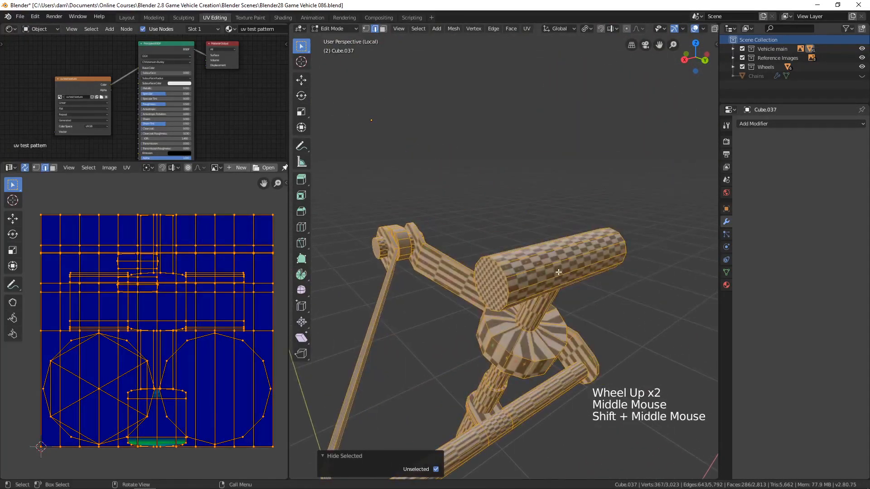
# Deselect all geometry and switch the viewport to solid shading
pyautogui.hotkey('alt', 'a')
pyautogui.moveTo(696, 31); pyautogui.dragTo(599, 34, button='middle')
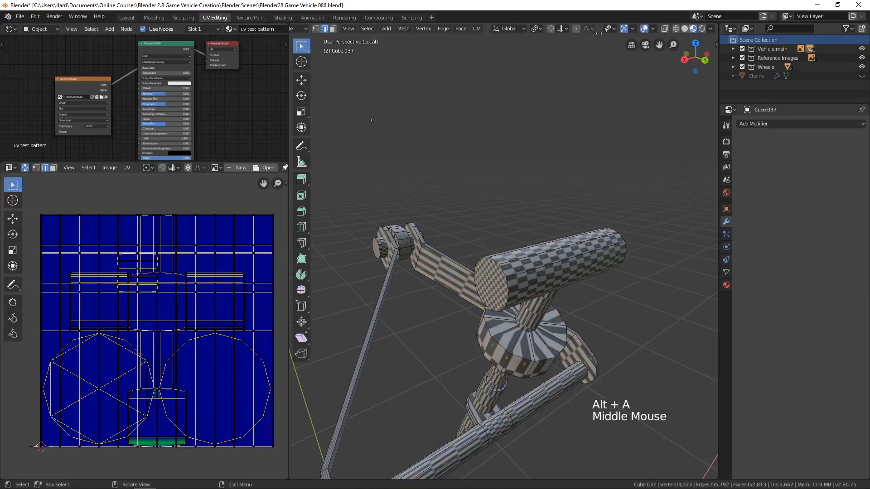
pyautogui.click(685, 29)
pyautogui.moveTo(552, 264)
pyautogui.keyDown('shift'); pyautogui.mouseDown(button='middle')
pyautogui.moveTo(535, 239)
pyautogui.moveTo(615, 185)
pyautogui.moveTo(548, 236)
pyautogui.moveTo(574, 240)
pyautogui.mouseUp(button='middle'); pyautogui.keyUp('shift')
# Mark one lengthwise edge of the crossbar cylinder at the upper end of the support arm as a seam
pyautogui.press('l')
pyautogui.scroll(1, 574, 240)
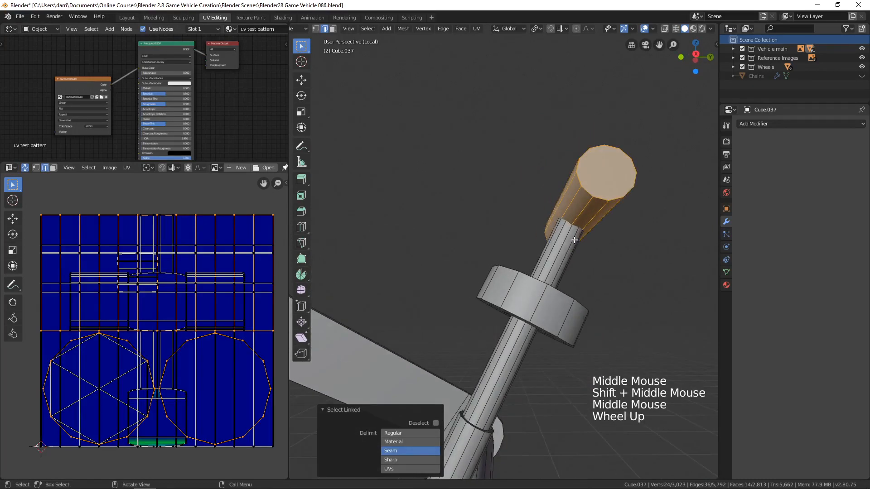
pyautogui.press('2')
pyautogui.click(615, 227)
pyautogui.hotkey('ctrl', 'e')
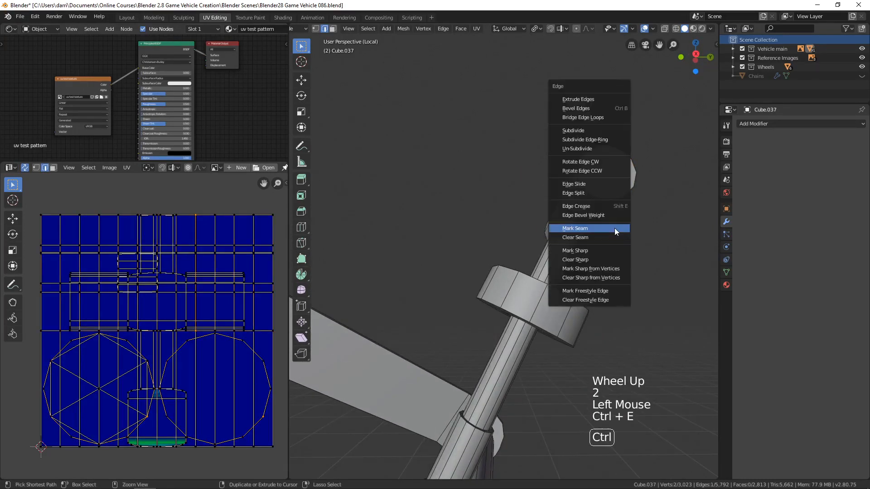
pyautogui.click(614, 228)
# Mark the rim of one end cap of the crossbar cylinder as a seam, leaving one edge out
pyautogui.moveTo(631, 217); pyautogui.dragTo(606, 246, button='middle')
pyautogui.keyDown('alt'); pyautogui.keyDown('shift'); pyautogui.click(593, 248); pyautogui.keyUp('shift'); pyautogui.keyUp('alt')
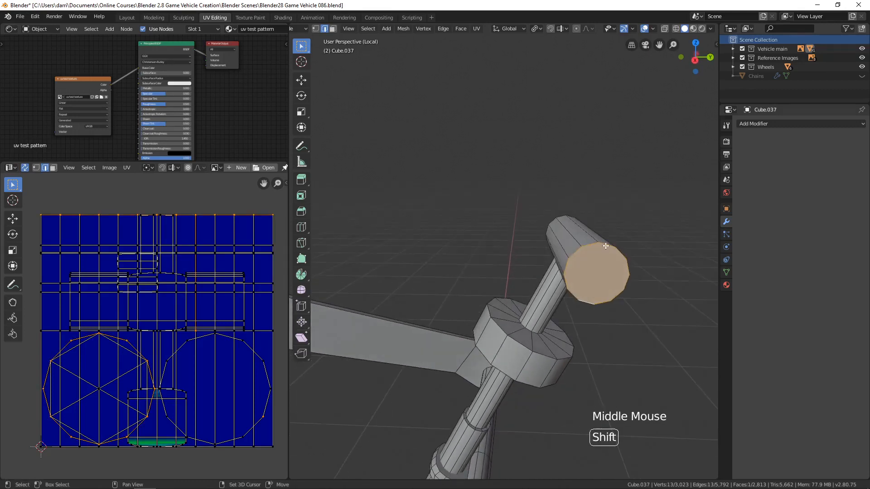
pyautogui.keyDown('shift'); pyautogui.click(606, 246); pyautogui.keyUp('shift')
pyautogui.hotkey('ctrl', 'e')
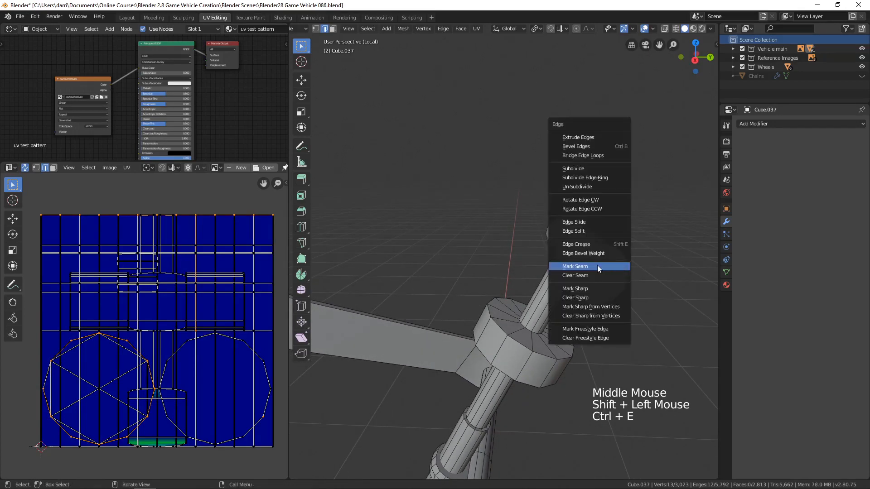
pyautogui.click(597, 267)
# Mark the rim of the crossbar cylinder's opposite end cap as a seam, leaving one edge out
pyautogui.moveTo(497, 264); pyautogui.dragTo(489, 248, button='middle')
pyautogui.scroll(4, 488, 248)
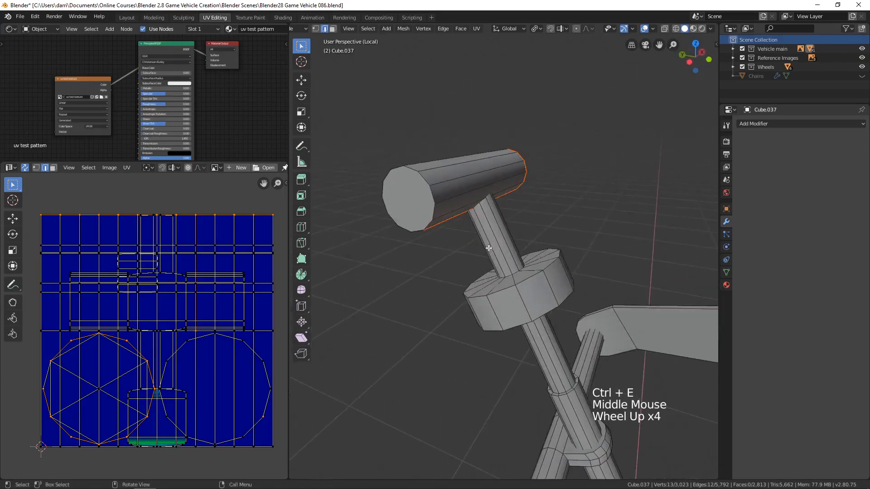
pyautogui.keyDown('alt'); pyautogui.click(435, 215); pyautogui.keyUp('alt')
pyautogui.moveTo(443, 196); pyautogui.dragTo(349, 186, button='middle')
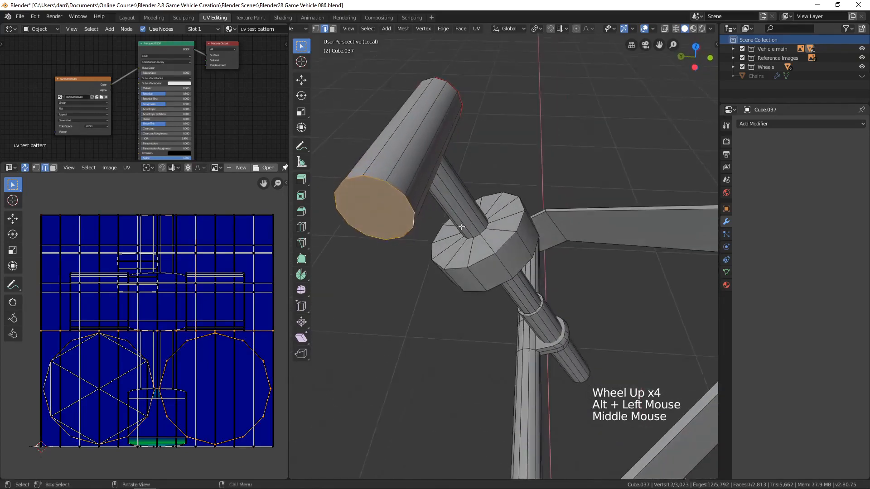
pyautogui.keyDown('shift'); pyautogui.click(352, 181); pyautogui.keyUp('shift')
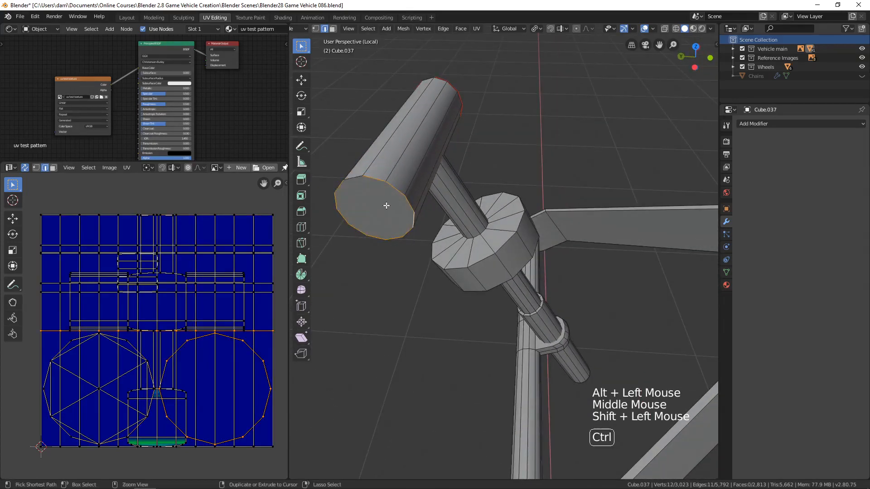
pyautogui.hotkey('ctrl', 'e')
pyautogui.click(376, 206)
# Select the whole linked crossbar cylinder and unwrap it along its seams
pyautogui.scroll(-3, 376, 205)
pyautogui.hotkey('alt', 'a')
pyautogui.moveTo(376, 205); pyautogui.dragTo(473, 191, button='middle')
pyautogui.press('l')
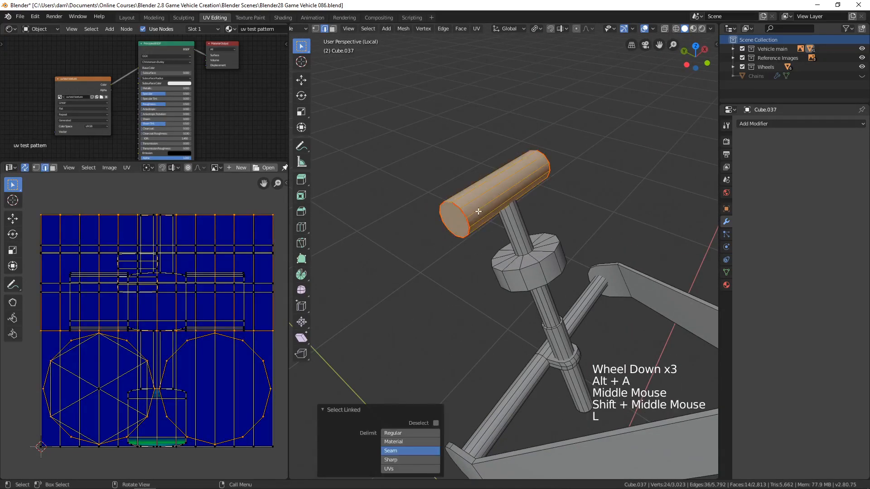
pyautogui.press('u')
pyautogui.click(453, 214)
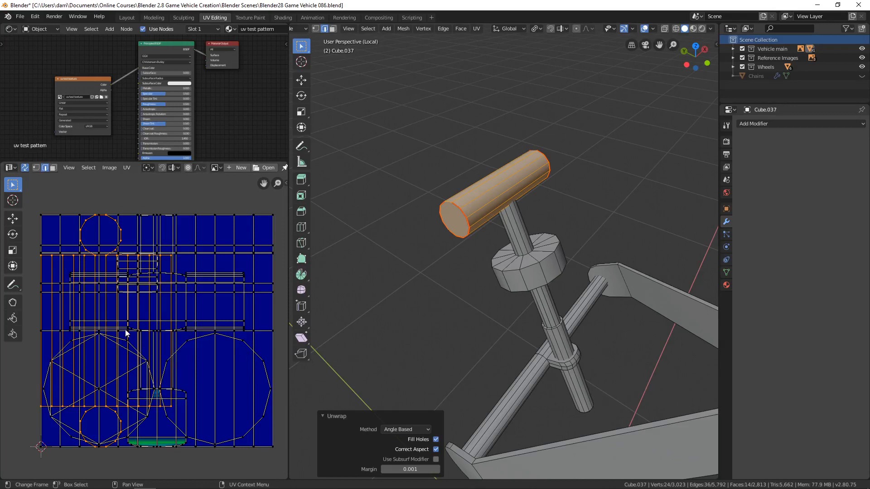
# Turn off UV sync selection and move the crossbar cylinder's UV island slightly inward on the UV grid
pyautogui.click(24, 168)
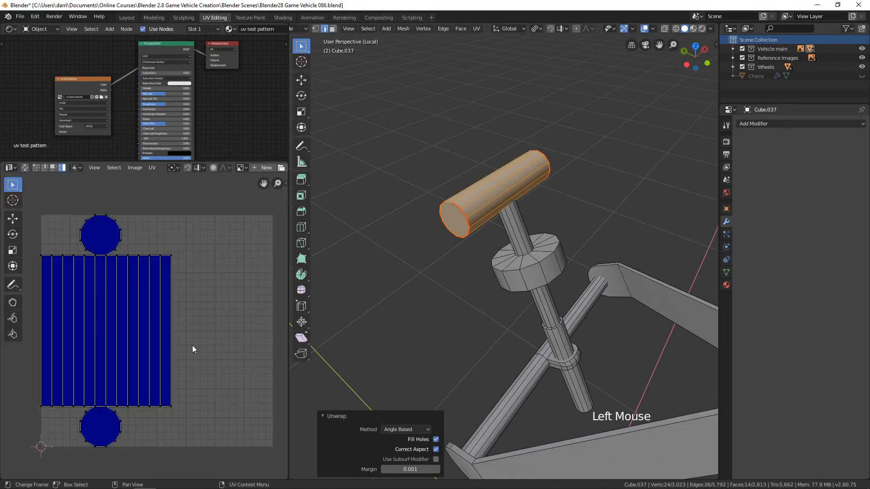
pyautogui.scroll(-3, 191, 344)
pyautogui.keyDown('shift'); pyautogui.moveTo(191, 344); pyautogui.dragTo(194, 368, button='middle'); pyautogui.keyUp('shift')
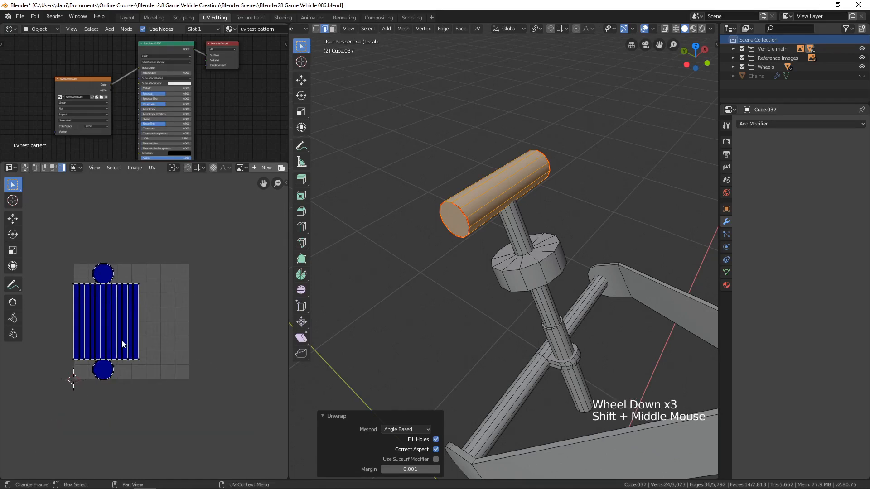
pyautogui.press('l')
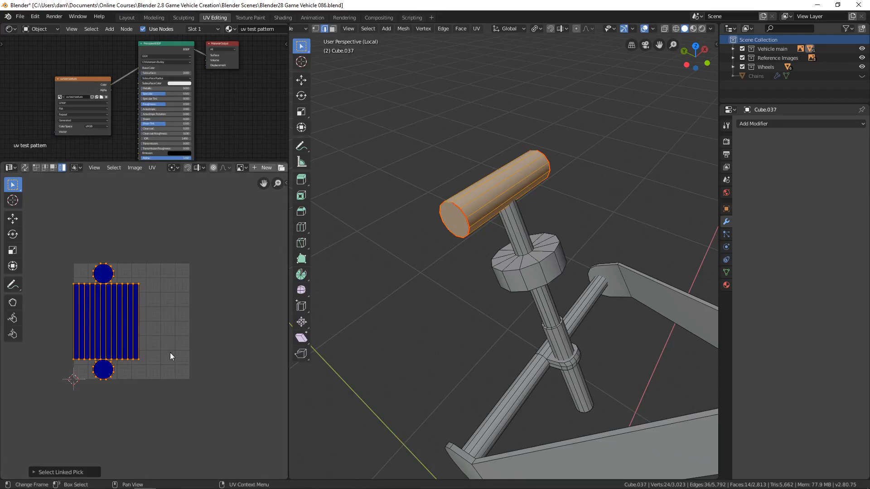
pyautogui.press('g')
pyautogui.click(188, 347)
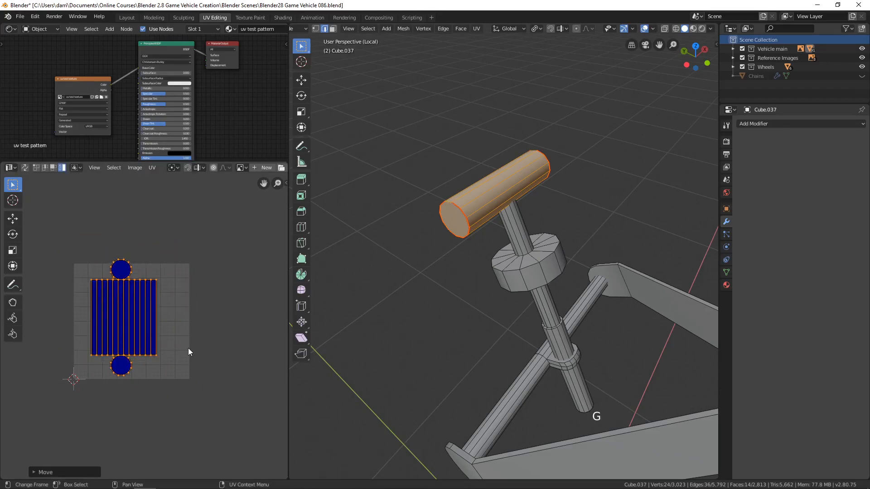
pyautogui.scroll(3, 188, 347)
pyautogui.keyDown('shift'); pyautogui.moveTo(189, 347); pyautogui.dragTo(194, 359, button='middle'); pyautogui.keyUp('shift')
# Select the linked rod with the disc collar, hide all other geometry and frame it in the view
pyautogui.moveTo(533, 374); pyautogui.dragTo(497, 303, button='middle')
pyautogui.hotkey('alt', 'a')
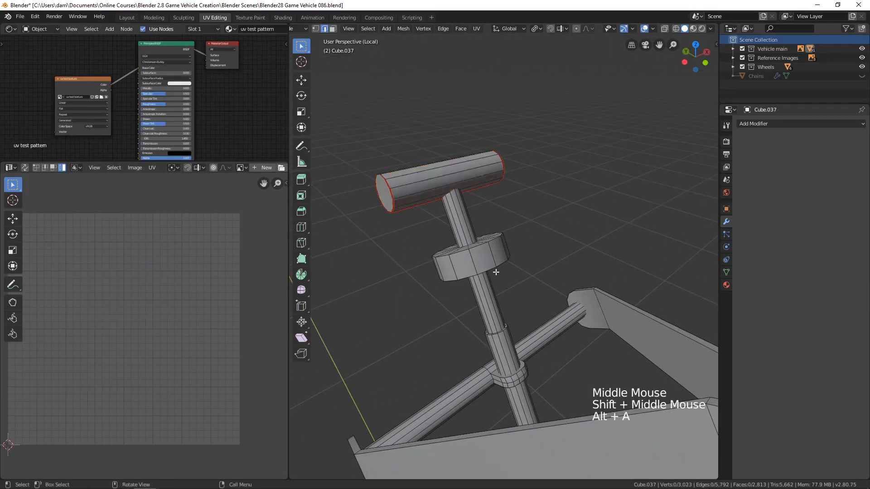
pyautogui.press('l')
pyautogui.scroll(-2, 502, 338)
pyautogui.keyDown('shift'); pyautogui.moveTo(502, 339); pyautogui.dragTo(495, 319, button='middle'); pyautogui.keyUp('shift')
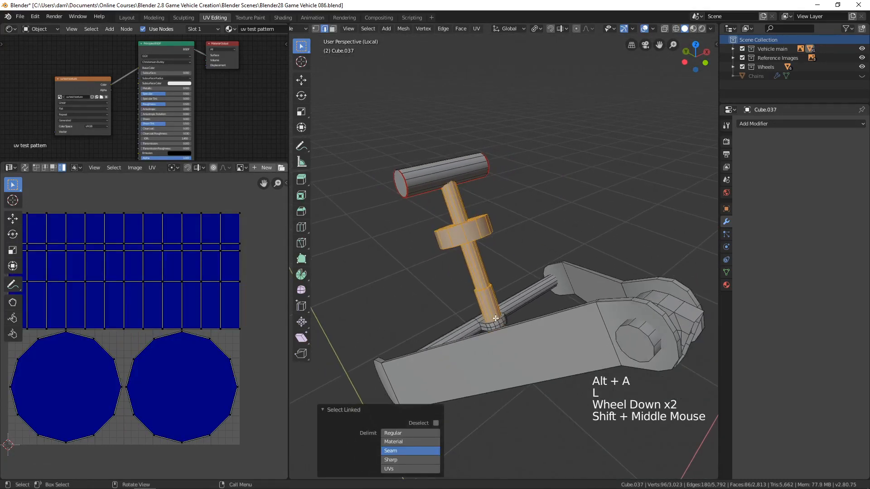
pyautogui.hotkey('shift', 'h')
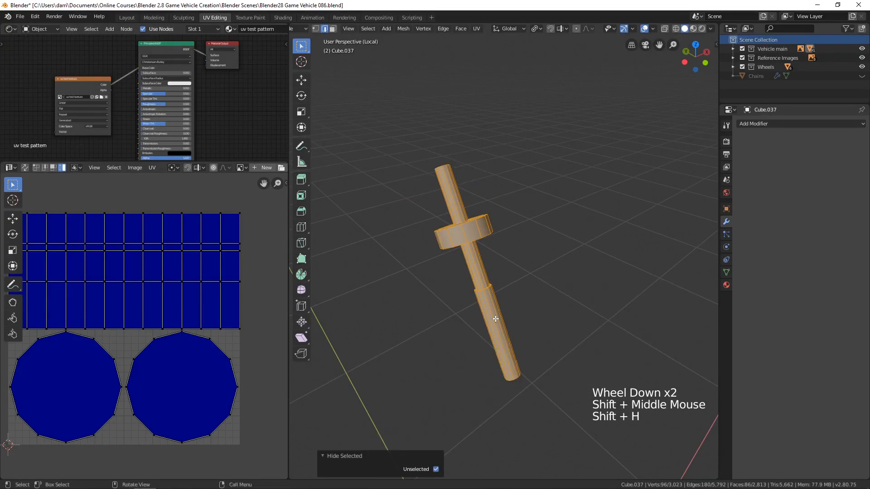
pyautogui.press('KP_Decimal')
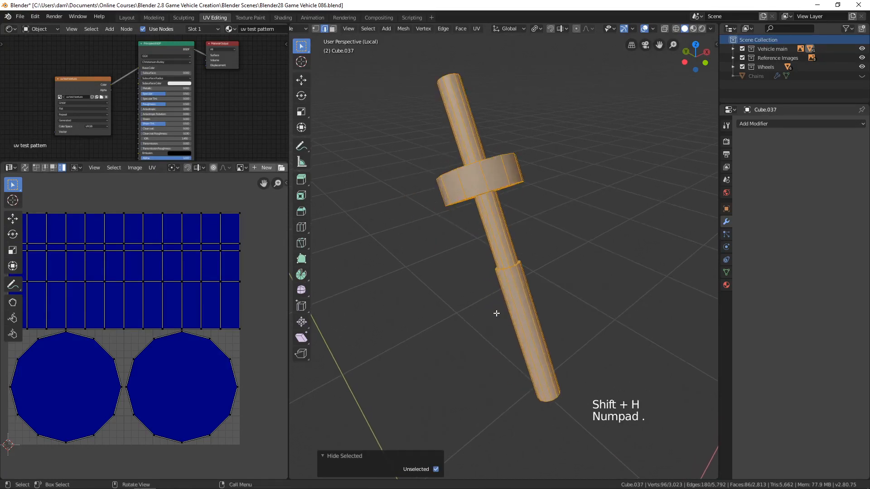
# Mark seams around the two edge loops where the rod meets the upper and lower faces of the disc collar
pyautogui.moveTo(497, 312); pyautogui.dragTo(599, 276, button='middle')
pyautogui.scroll(2, 544, 324)
pyautogui.keyDown('alt'); pyautogui.click(598, 312); pyautogui.keyUp('alt')
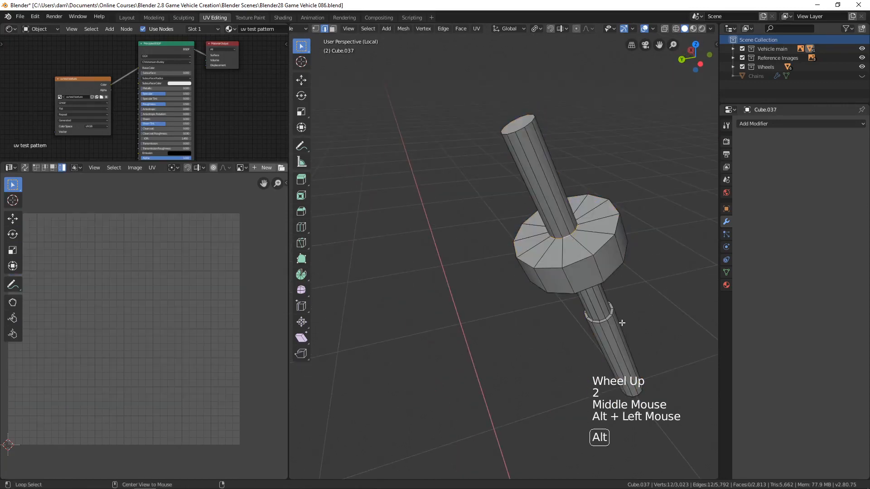
pyautogui.moveTo(599, 313); pyautogui.dragTo(596, 253, button='middle')
pyautogui.keyDown('alt'); pyautogui.keyDown('shift'); pyautogui.click(553, 213); pyautogui.keyUp('shift'); pyautogui.keyUp('alt')
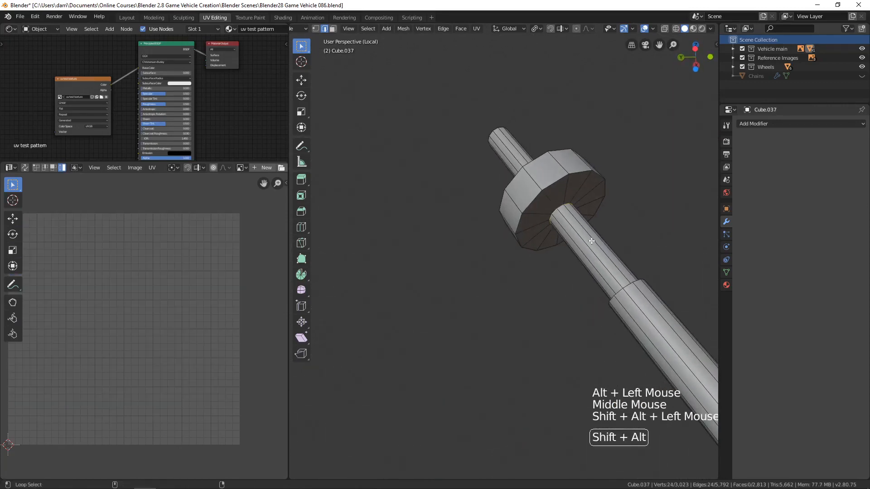
pyautogui.hotkey('ctrl', 'e')
pyautogui.click(565, 244)
pyautogui.hotkey('alt', 'a')
# Delete the end cap face of the rod's upper section above the disc collar
pyautogui.moveTo(577, 251); pyautogui.dragTo(562, 319, button='middle')
pyautogui.scroll(-2, 533, 298)
pyautogui.scroll(-1, 533, 299)
pyautogui.press('Tab')
pyautogui.press('Tab')
pyautogui.scroll(3, 526, 297)
pyautogui.press('3')
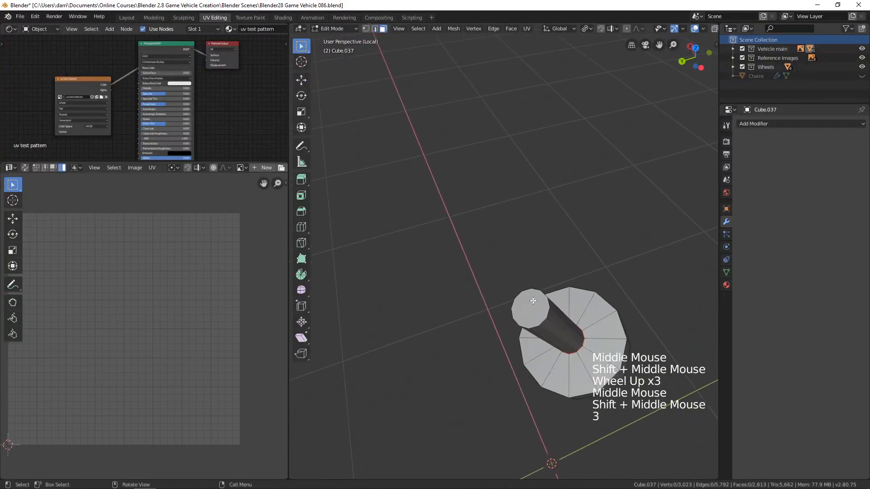
pyautogui.click(546, 325)
pyautogui.press('x')
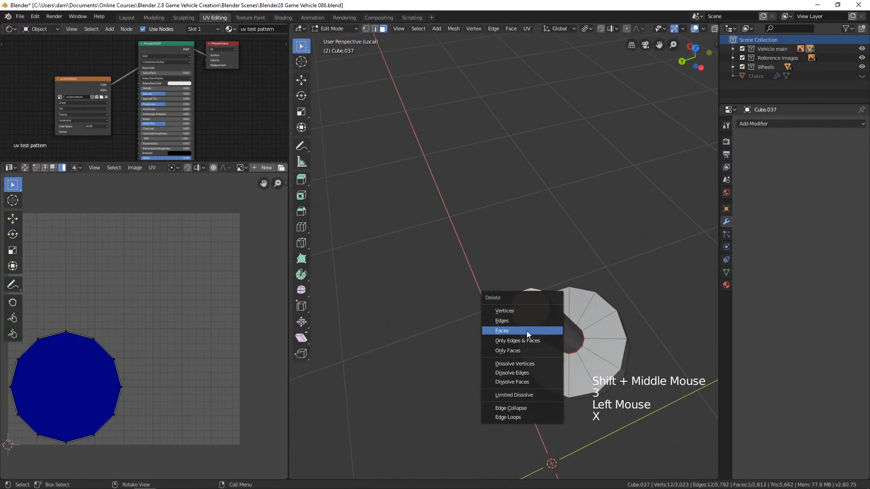
pyautogui.click(526, 331)
# Mark one lengthwise edge of the rod's upper section as a seam
pyautogui.moveTo(526, 331); pyautogui.dragTo(605, 255, button='middle')
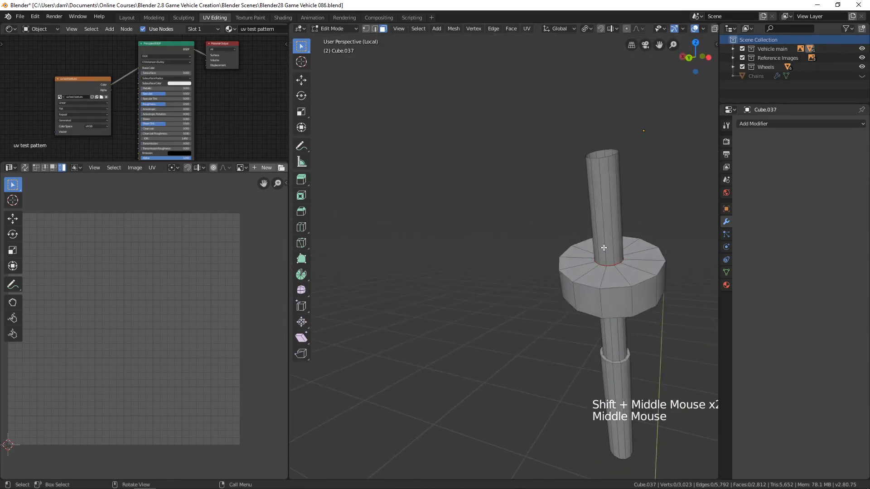
pyautogui.click(606, 255)
pyautogui.press('2')
pyautogui.click(605, 250)
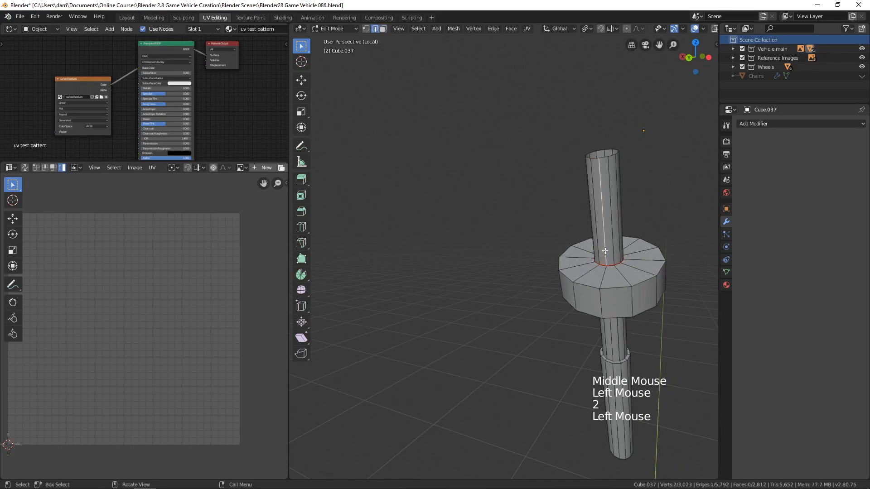
pyautogui.hotkey('ctrl', 'e')
pyautogui.click(605, 251)
pyautogui.keyDown('shift'); pyautogui.moveTo(652, 258); pyautogui.dragTo(551, 244, button='middle'); pyautogui.keyUp('shift')
pyautogui.hotkey('alt', 'a')
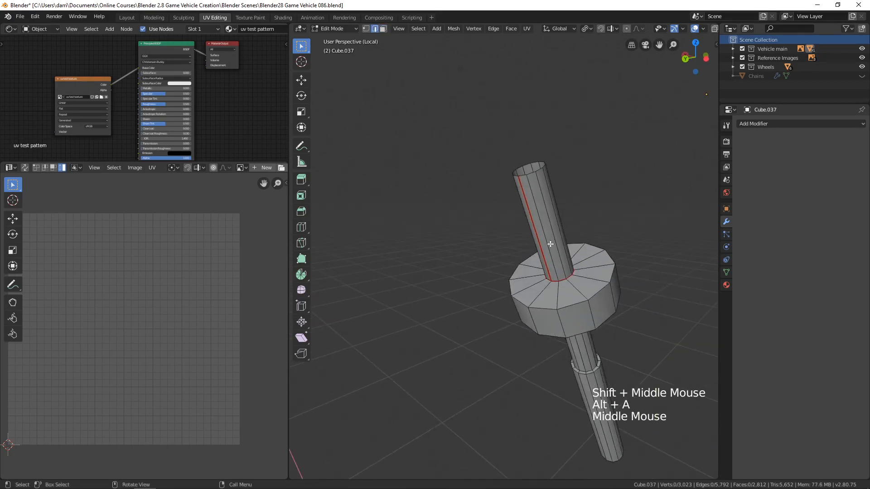
# Select the rod's upper section up to its seams and unwrap it
pyautogui.press('l')
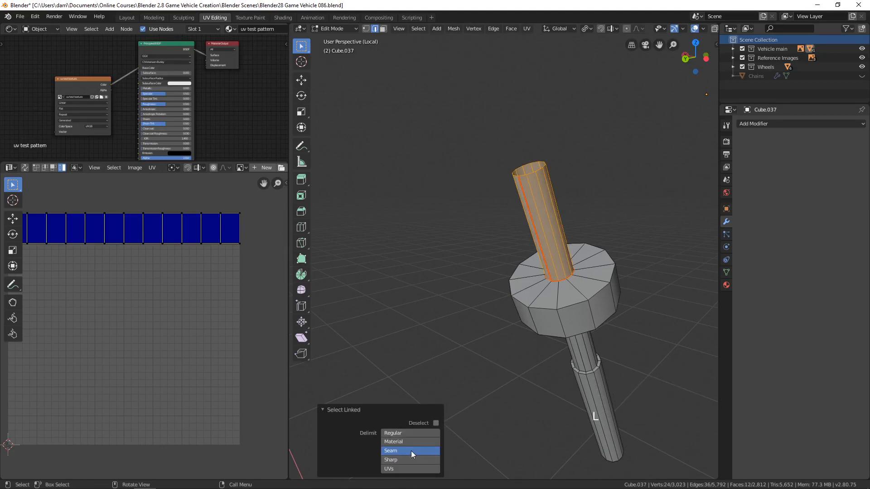
pyautogui.press('u')
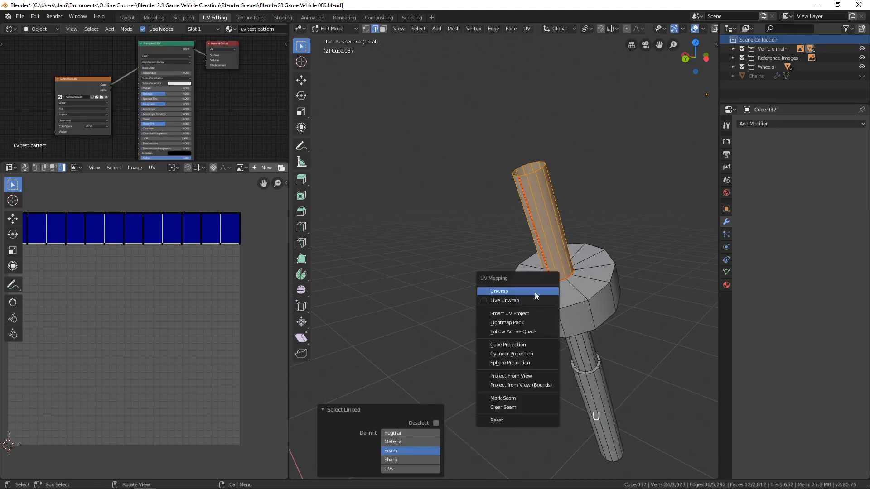
pyautogui.click(534, 292)
pyautogui.scroll(-3, 150, 348)
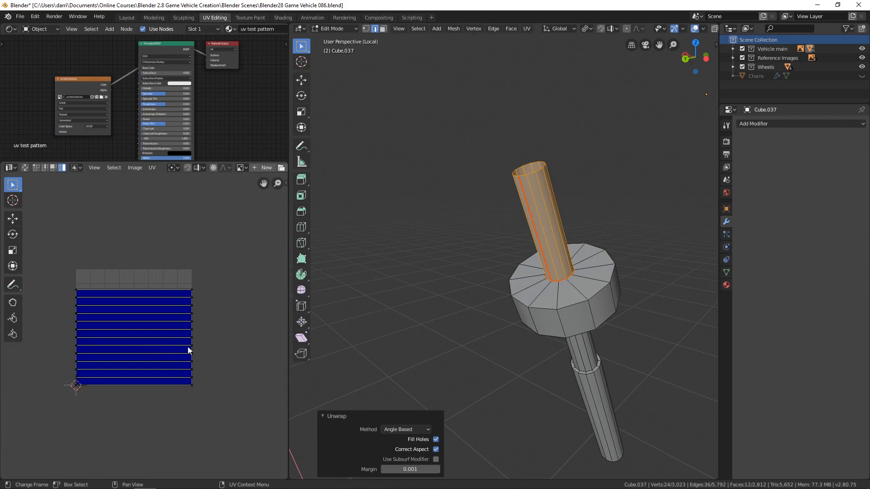
# Mark a seam around the edge loop where the thin rod below the disc collar meets the thicker end sleeve
pyautogui.moveTo(595, 367); pyautogui.dragTo(553, 332, button='middle')
pyautogui.moveTo(554, 333); pyautogui.dragTo(582, 340, button='middle')
pyautogui.scroll(2, 571, 362)
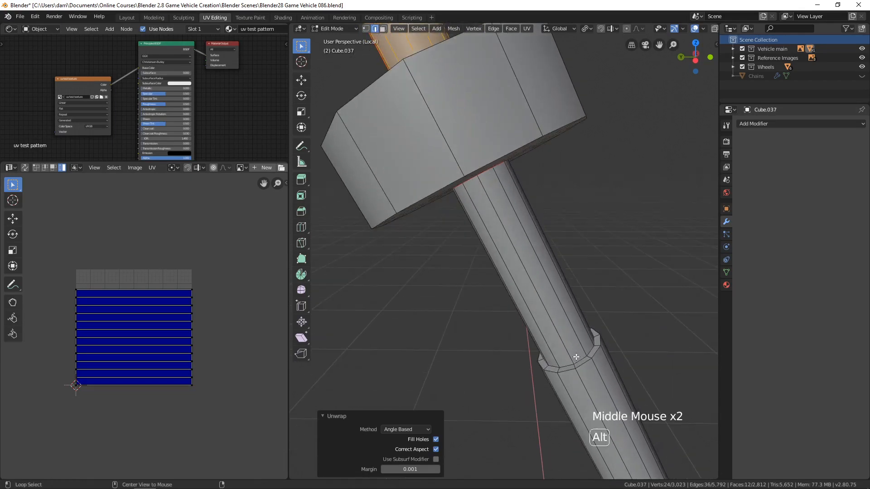
pyautogui.keyDown('alt'); pyautogui.click(575, 357); pyautogui.keyUp('alt')
pyautogui.hotkey('ctrl', 'e')
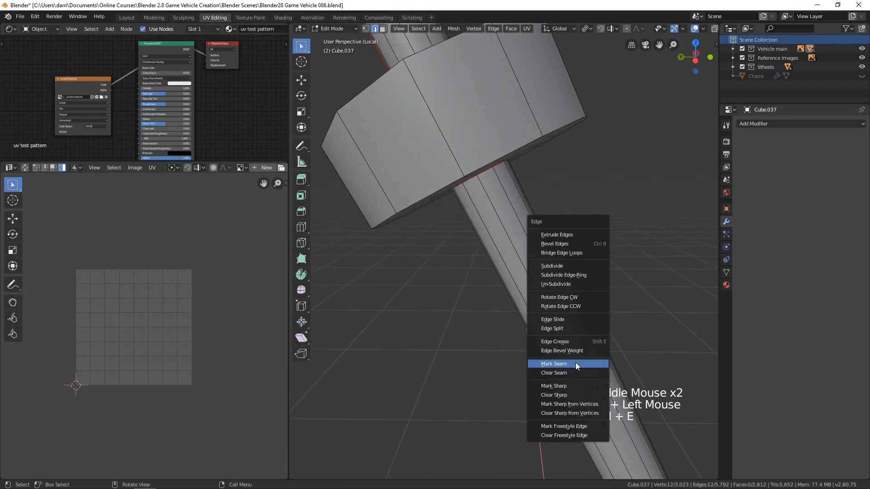
pyautogui.click(575, 364)
# Mark one lengthwise edge of the thin rod section between the disc collar and the end sleeve as a seam
pyautogui.moveTo(575, 363); pyautogui.dragTo(666, 293, button='middle')
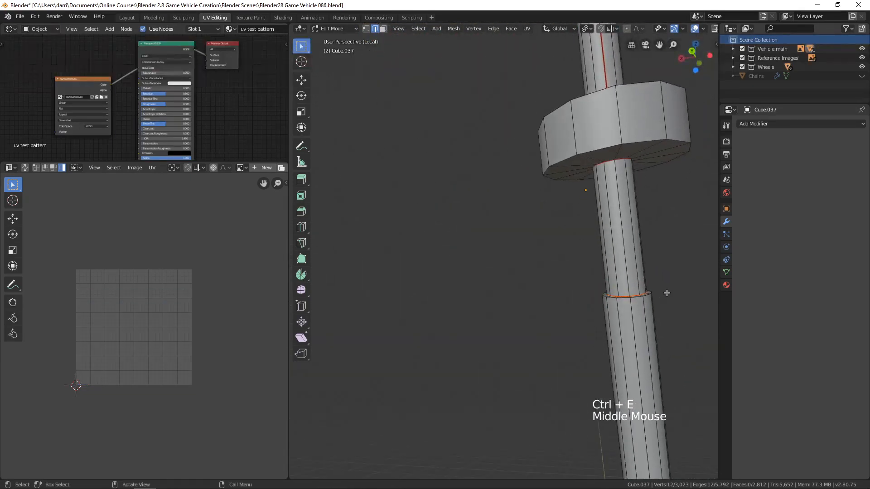
pyautogui.click(624, 247)
pyautogui.hotkey('ctrl', 'e')
pyautogui.click(632, 264)
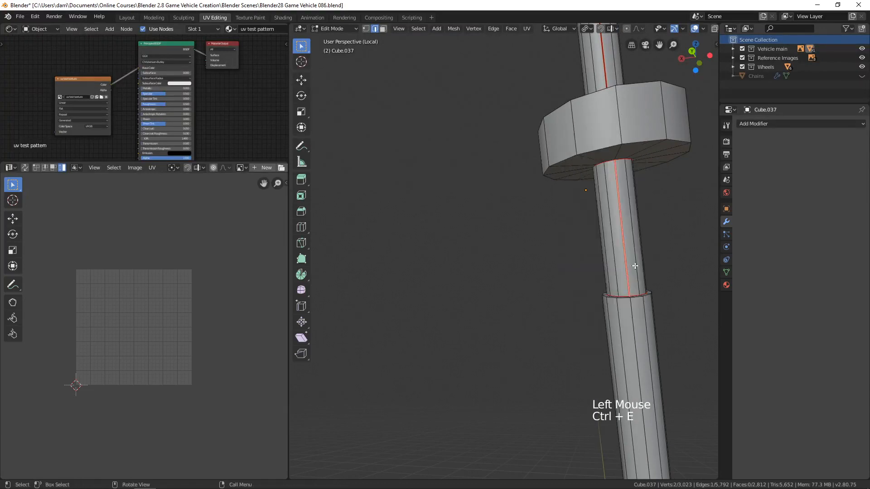
# Select the thin rod section below the collar up to its seams and unwrap it
pyautogui.moveTo(635, 265); pyautogui.dragTo(629, 270, button='middle')
pyautogui.hotkey('alt', 'a')
pyautogui.press('l')
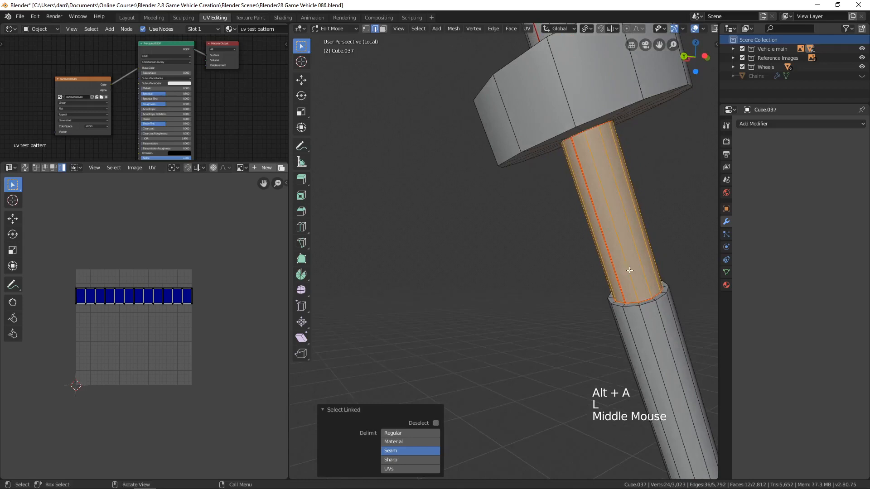
pyautogui.press('u')
pyautogui.click(547, 286)
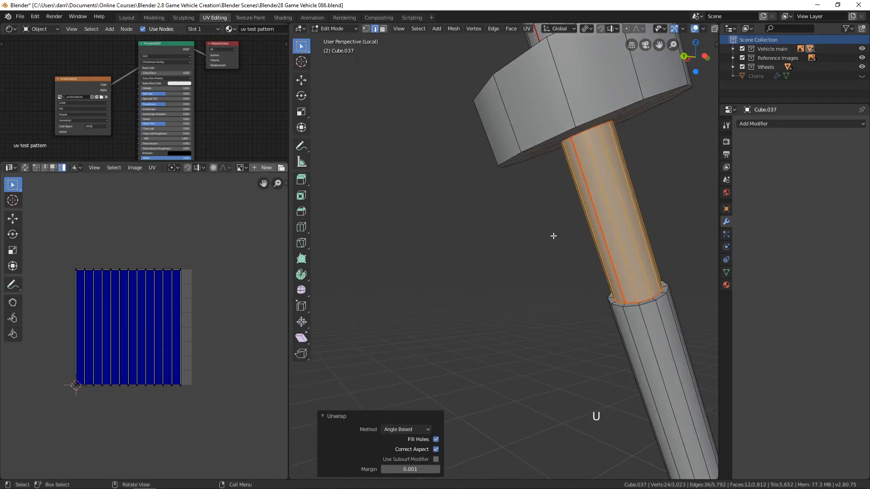
# Mark a seam around the end cap of the thicker sleeve, leaving one edge of the loop unmarked so the cap stays attached
pyautogui.scroll(-3, 568, 261)
pyautogui.moveTo(584, 265); pyautogui.dragTo(563, 275, button='middle')
pyautogui.scroll(2, 563, 270)
pyautogui.keyDown('alt'); pyautogui.click(529, 240); pyautogui.keyUp('alt')
pyautogui.keyDown('shift'); pyautogui.click(564, 275); pyautogui.keyUp('shift')
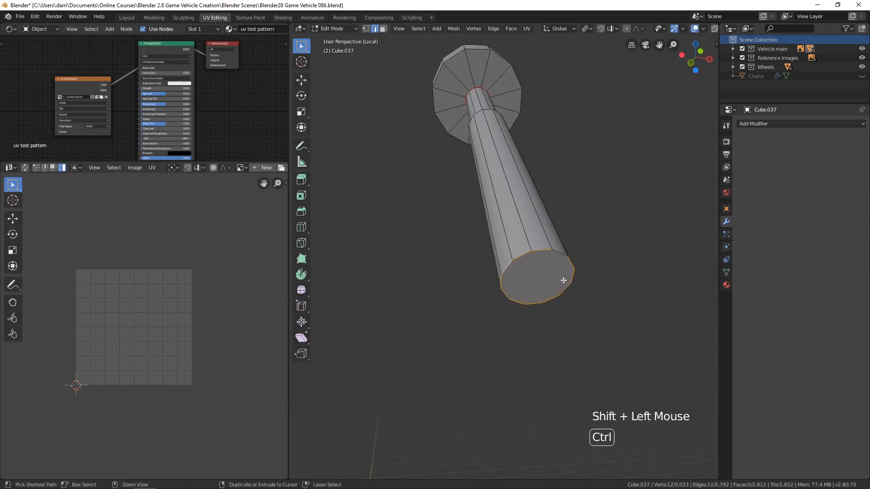
pyautogui.hotkey('ctrl', 'e')
pyautogui.click(552, 281)
pyautogui.hotkey('alt', 'a')
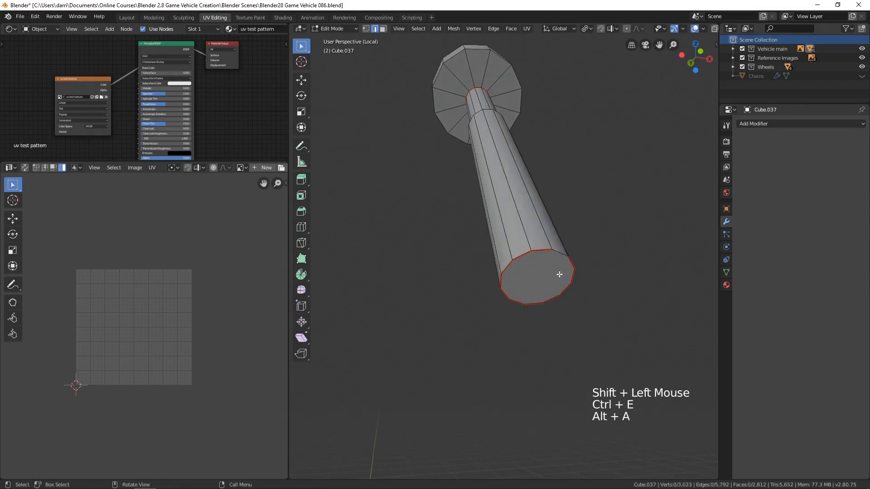
# Mark one lengthwise edge of the end sleeve and the adjoining short edge across its rim as seams
pyautogui.moveTo(507, 273); pyautogui.dragTo(626, 277, button='middle')
pyautogui.click(538, 235)
pyautogui.moveTo(539, 235); pyautogui.dragTo(572, 295, button='middle')
pyautogui.scroll(2, 592, 192)
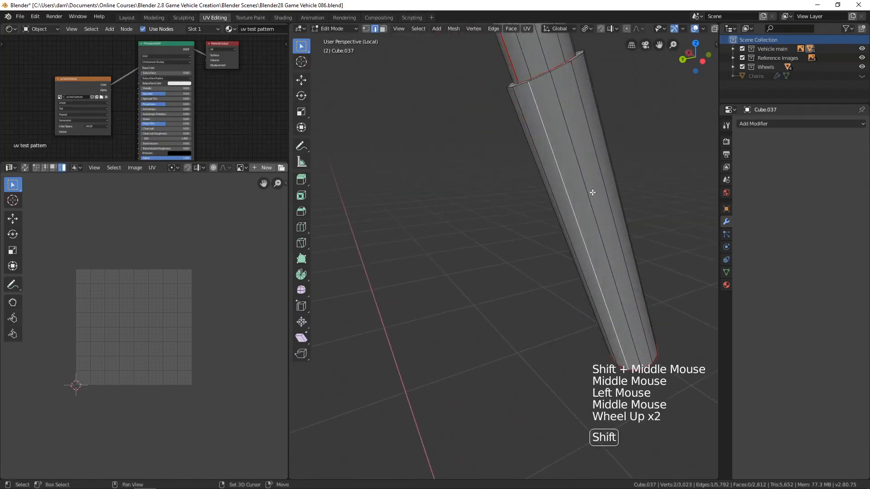
pyautogui.scroll(1, 551, 288)
pyautogui.keyDown('shift'); pyautogui.moveTo(592, 192); pyautogui.dragTo(549, 298, button='middle'); pyautogui.keyUp('shift')
pyautogui.keyDown('shift'); pyautogui.click(505, 287); pyautogui.keyUp('shift')
pyautogui.hotkey('ctrl', 'e')
pyautogui.click(546, 303)
# Select the end sleeve with its rim and cap up to the seams and unwrap it
pyautogui.scroll(-3, 575, 307)
pyautogui.hotkey('alt', 'a')
pyautogui.press('l')
pyautogui.scroll(-3, 509, 308)
pyautogui.press('u')
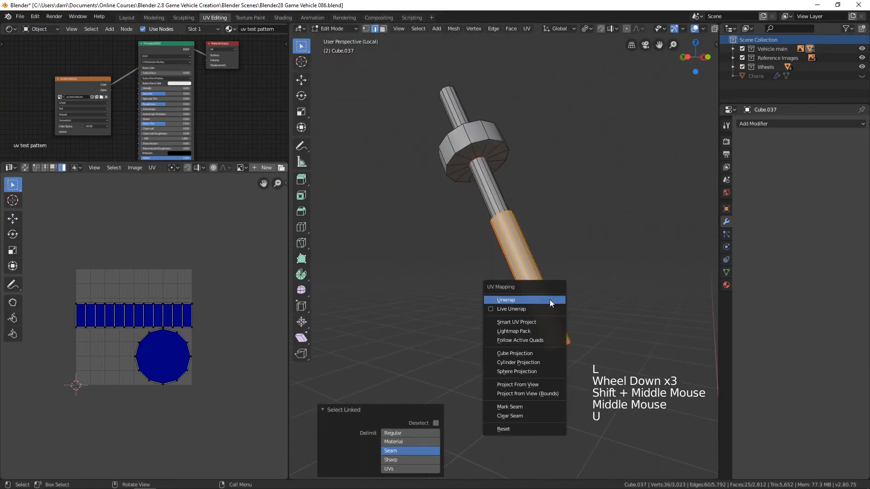
pyautogui.click(528, 299)
# Inspect the sleeve's distorted rim in the UV layout and change the unwrap method to Conformal
pyautogui.scroll(2, 122, 358)
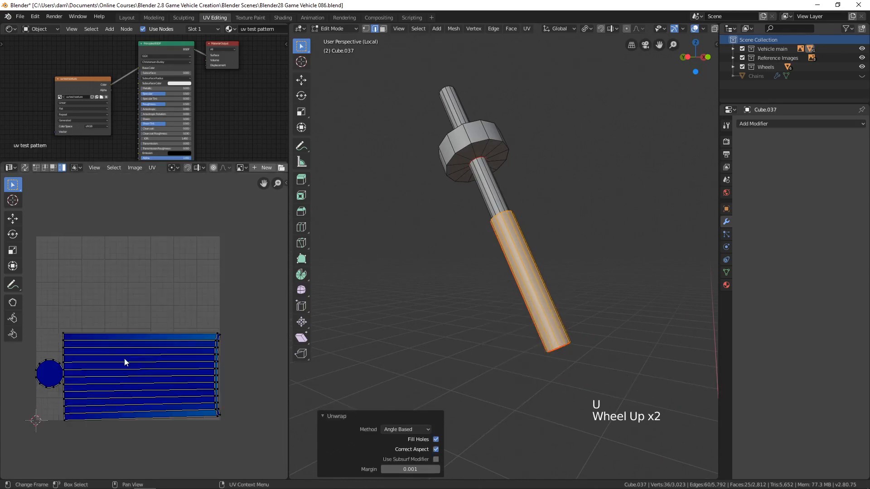
pyautogui.keyDown('shift'); pyautogui.moveTo(126, 361); pyautogui.dragTo(194, 273, button='middle'); pyautogui.keyUp('shift')
pyautogui.scroll(2, 154, 325)
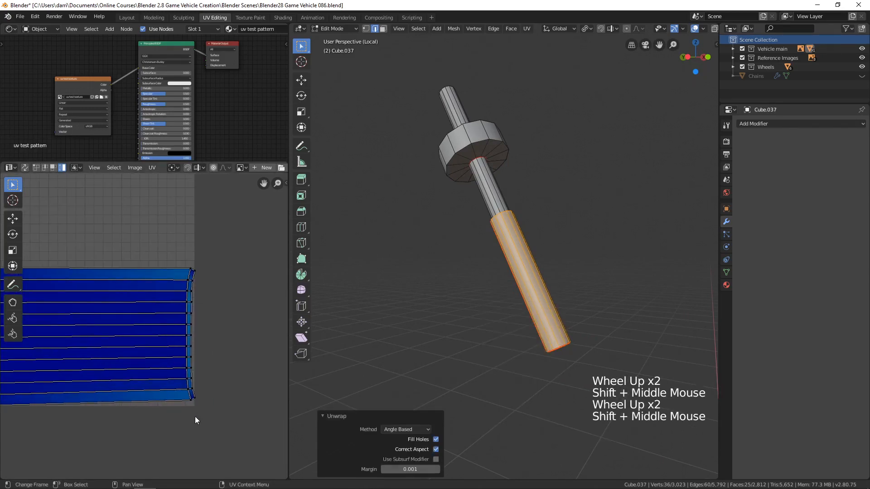
pyautogui.scroll(3, 476, 235)
pyautogui.moveTo(466, 240); pyautogui.dragTo(536, 251, button='middle')
pyautogui.scroll(2, 522, 249)
pyautogui.keyDown('shift'); pyautogui.moveTo(537, 251); pyautogui.dragTo(500, 293, button='middle'); pyautogui.keyUp('shift')
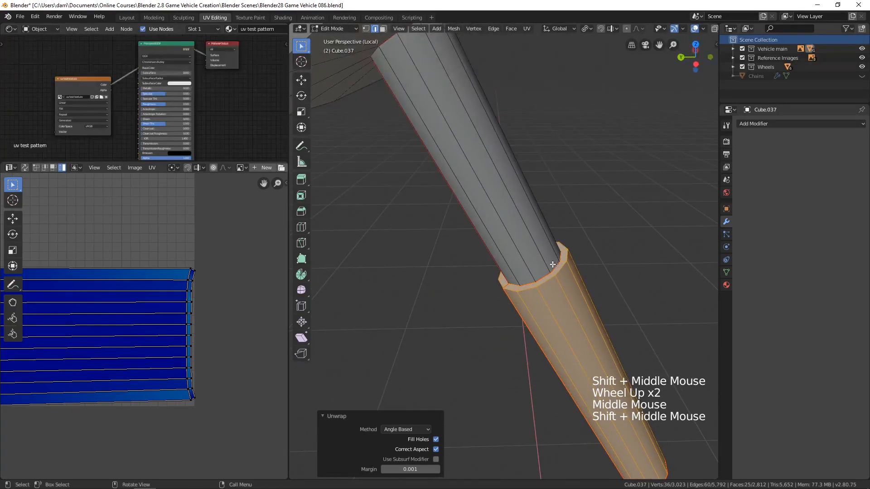
pyautogui.click(428, 429)
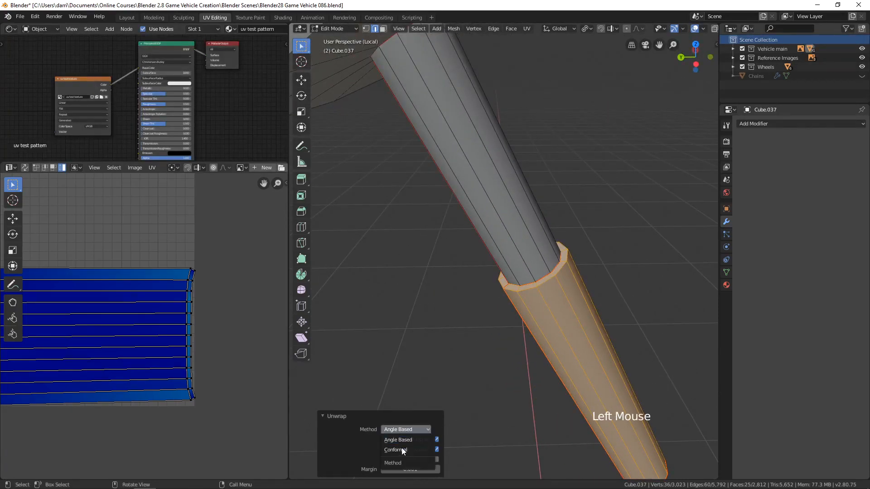
pyautogui.click(402, 448)
pyautogui.scroll(-2, 148, 311)
pyautogui.keyDown('shift'); pyautogui.moveTo(148, 311); pyautogui.dragTo(202, 309, button='middle'); pyautogui.keyUp('shift')
pyautogui.scroll(1, 224, 299)
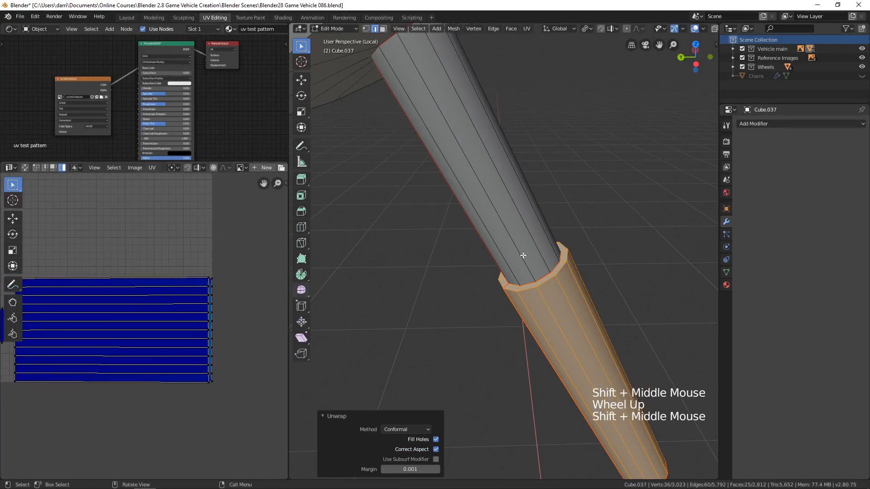
# Mark seams around the disc collar's upper and lower outer edge loops, leaving one edge on each unmarked to keep the faces attached
pyautogui.scroll(-2, 512, 280)
pyautogui.keyDown('shift'); pyautogui.moveTo(511, 281); pyautogui.dragTo(537, 267, button='middle'); pyautogui.keyUp('shift')
pyautogui.moveTo(537, 267); pyautogui.dragTo(562, 253, button='middle')
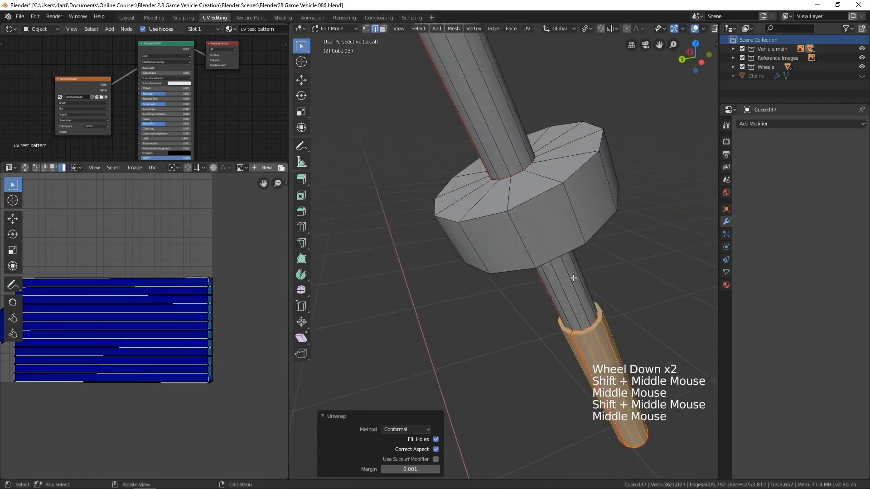
pyautogui.keyDown('alt'); pyautogui.click(560, 253); pyautogui.keyUp('alt')
pyautogui.keyDown('alt'); pyautogui.keyDown('shift'); pyautogui.click(535, 203); pyautogui.keyUp('shift'); pyautogui.keyUp('alt')
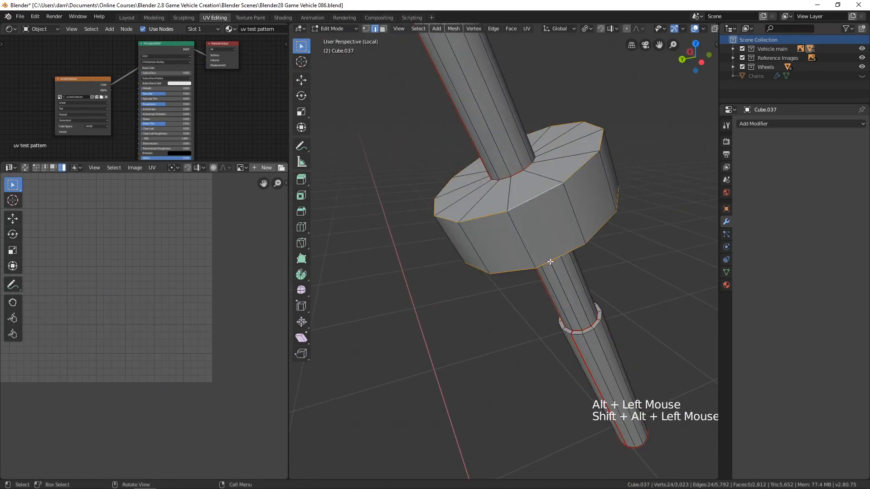
pyautogui.moveTo(535, 203); pyautogui.dragTo(599, 293, button='middle')
pyautogui.keyDown('shift'); pyautogui.click(595, 226); pyautogui.keyUp('shift')
pyautogui.hotkey('ctrl', 'e')
pyautogui.click(586, 282)
# Mark one edge across the disc collar's side wall, between its upper and lower rims, as a seam
pyautogui.scroll(2, 514, 258)
pyautogui.moveTo(514, 258); pyautogui.dragTo(542, 266, button='middle')
pyautogui.moveTo(570, 271)
pyautogui.mouseDown(button='middle')
pyautogui.moveTo(580, 270)
pyautogui.moveTo(559, 280)
pyautogui.mouseUp(button='middle')
pyautogui.moveTo(559, 280); pyautogui.dragTo(602, 265, button='middle')
pyautogui.keyDown('shift'); pyautogui.moveTo(602, 265); pyautogui.dragTo(590, 273, button='middle'); pyautogui.keyUp('shift')
pyautogui.click(589, 274)
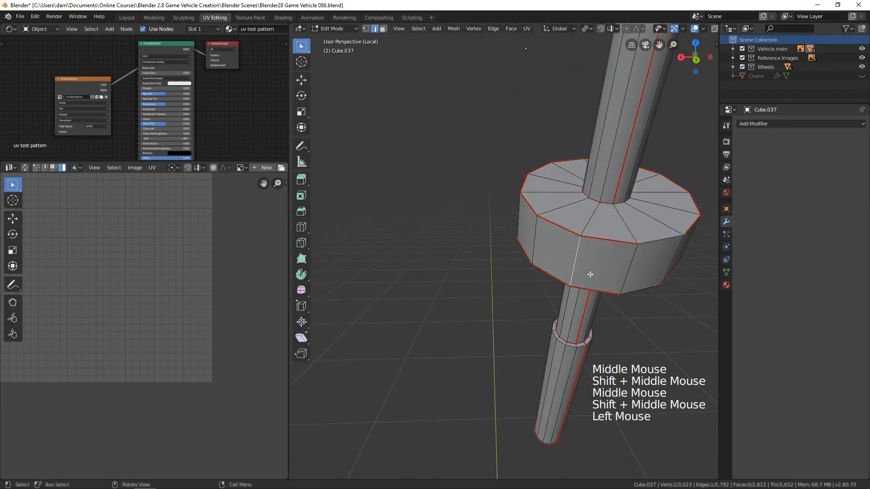
pyautogui.hotkey('ctrl', 'e')
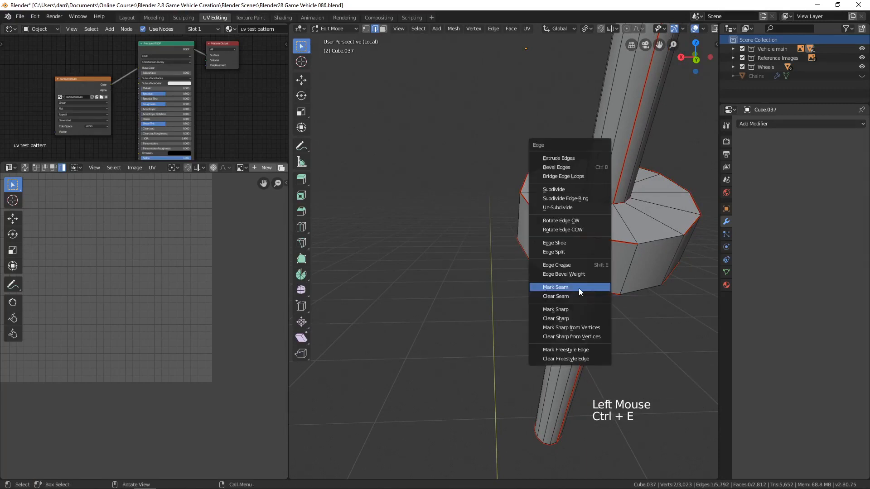
pyautogui.click(577, 288)
# Select the whole disc collar up to its seams and unwrap it
pyautogui.moveTo(638, 287); pyautogui.dragTo(621, 286, button='middle')
pyautogui.hotkey('alt', 'a')
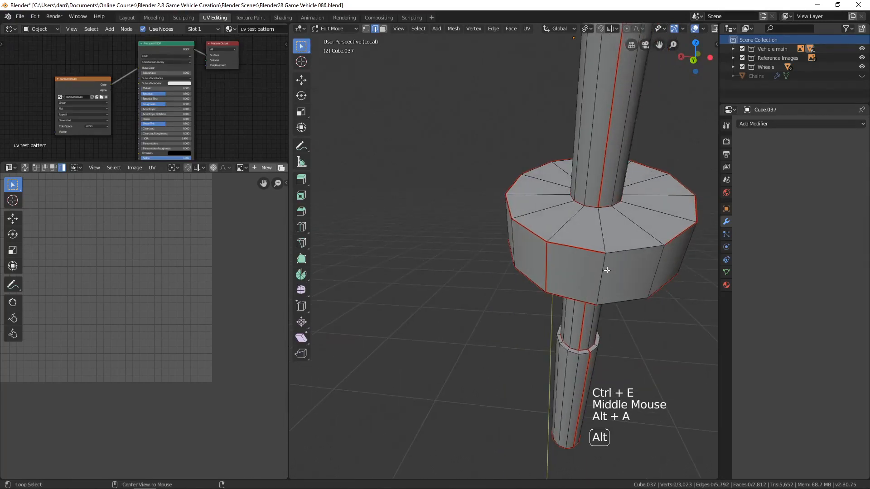
pyautogui.press('l')
pyautogui.moveTo(651, 279); pyautogui.dragTo(641, 277, button='middle')
pyautogui.keyDown('shift'); pyautogui.moveTo(205, 278); pyautogui.dragTo(259, 321, button='middle'); pyautogui.keyUp('shift')
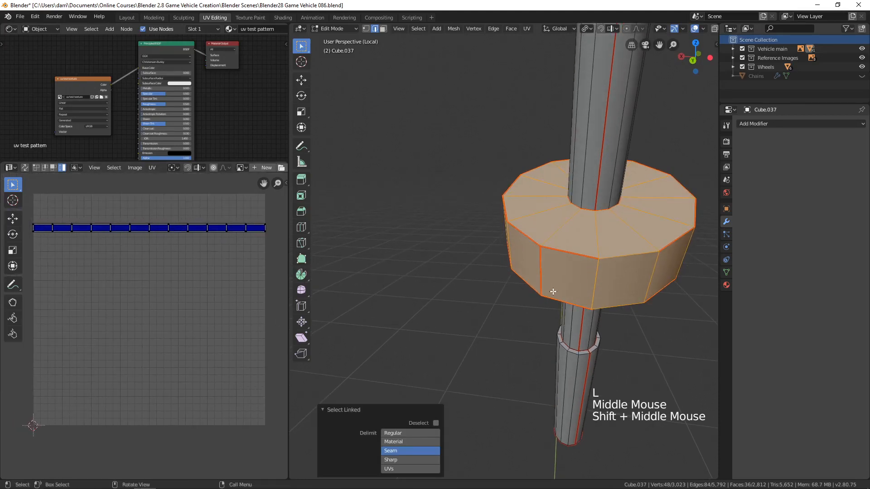
pyautogui.press('u')
pyautogui.click(518, 291)
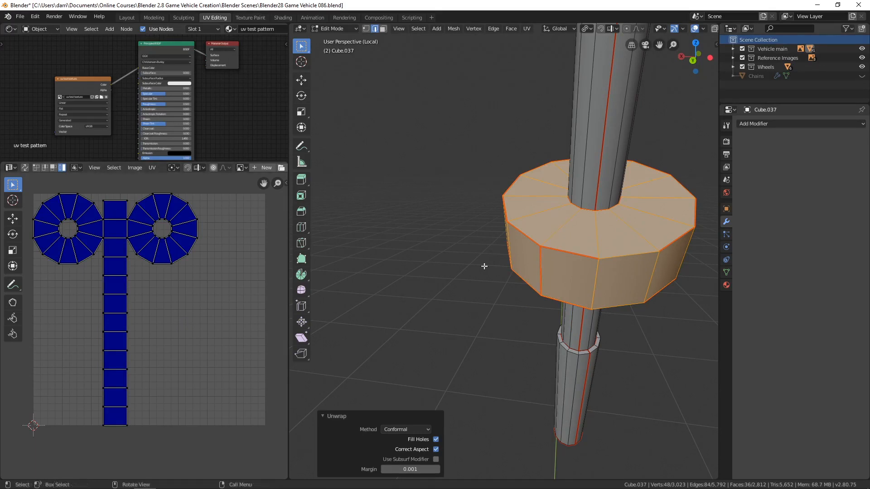
# Examine in face selection mode how the collar's side faces and linked faces correspond to its UV layout
pyautogui.press('3')
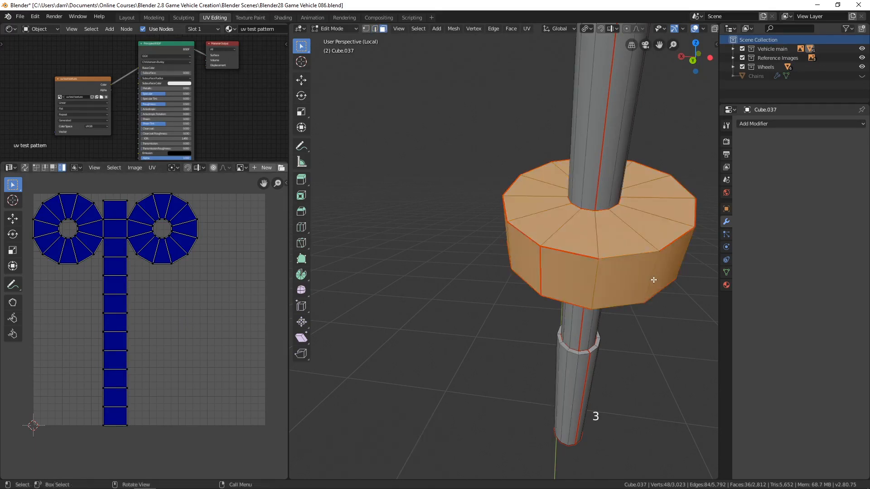
pyautogui.keyDown('alt'); pyautogui.click(651, 281); pyautogui.keyUp('alt')
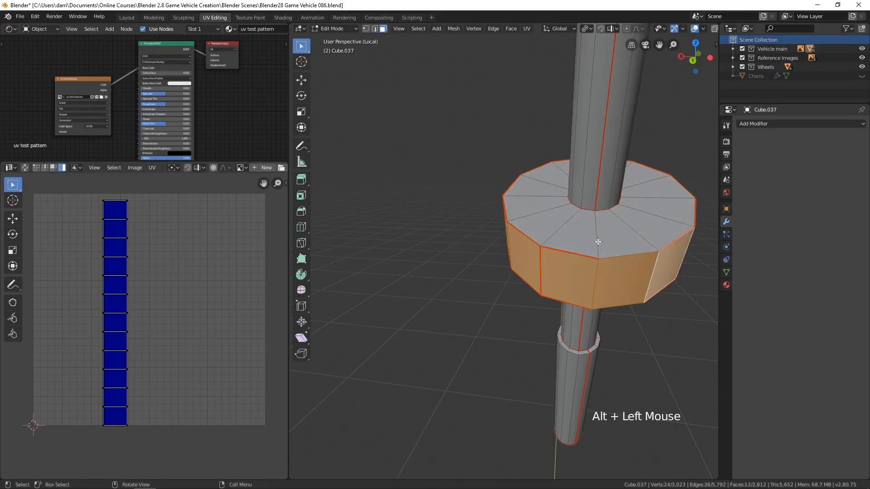
pyautogui.press('l')
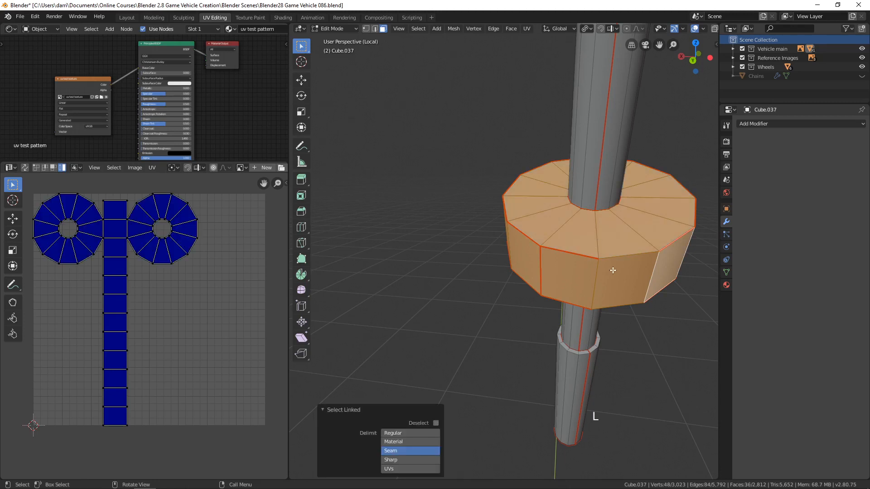
pyautogui.moveTo(444, 353); pyautogui.dragTo(573, 237, button='middle')
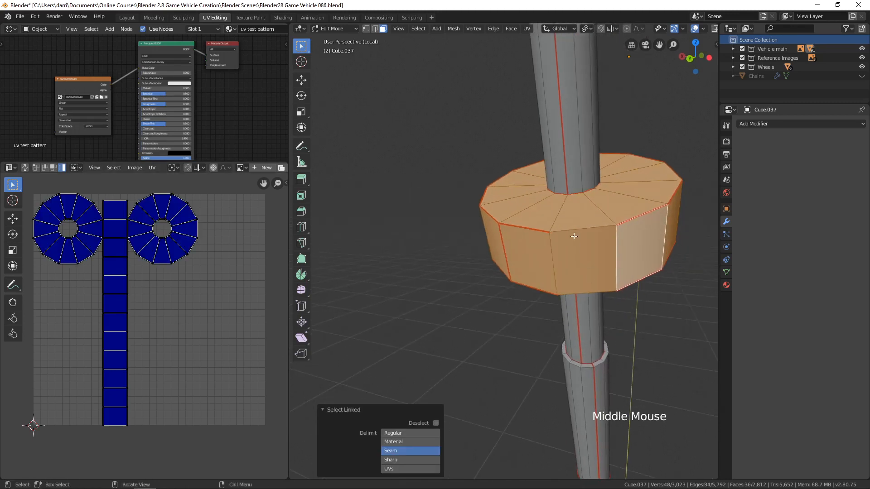
pyautogui.click(582, 283)
pyautogui.press('3')
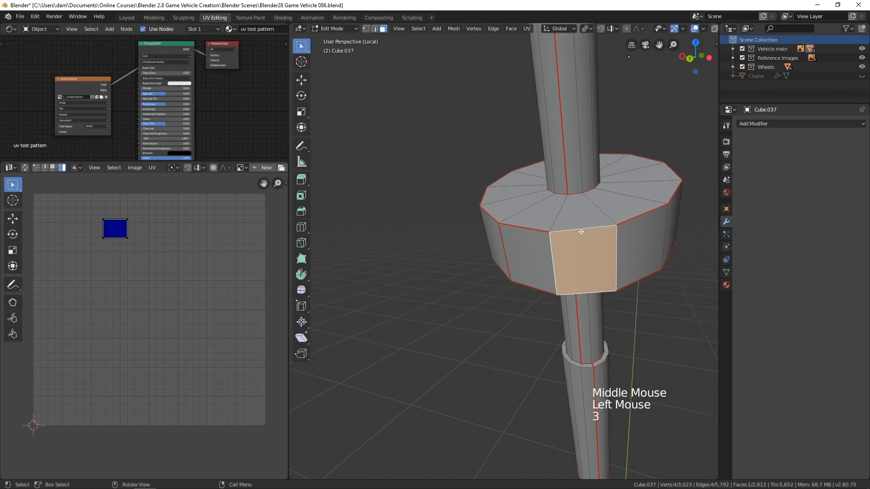
pyautogui.click(577, 254)
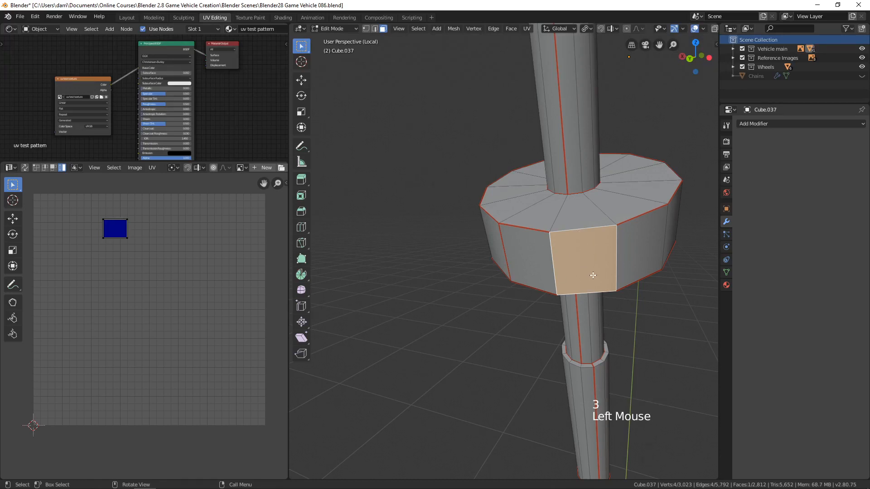
pyautogui.press('l')
pyautogui.scroll(-2, 221, 300)
pyautogui.hotkey('alt', 'a')
pyautogui.scroll(-4, 463, 291)
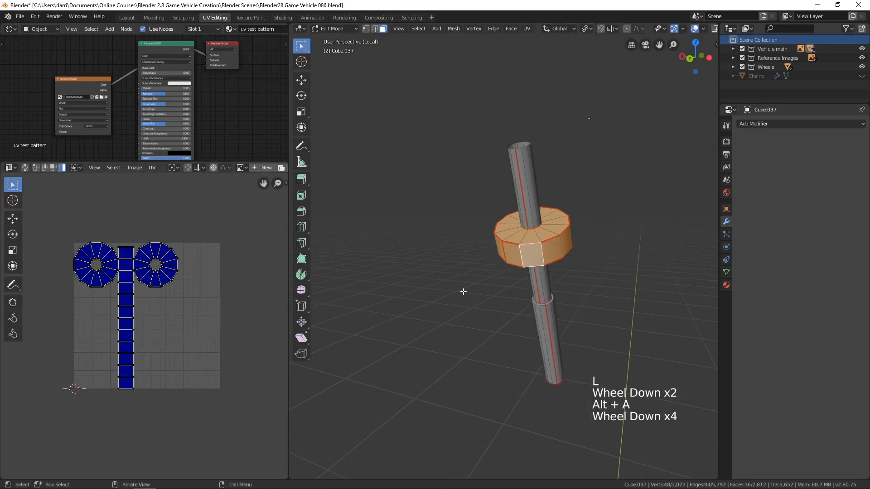
# Select the entire rod and collar mesh and all of its UVs
pyautogui.keyDown('shift'); pyautogui.moveTo(463, 291); pyautogui.dragTo(518, 310, button='middle'); pyautogui.keyUp('shift')
pyautogui.press('a')
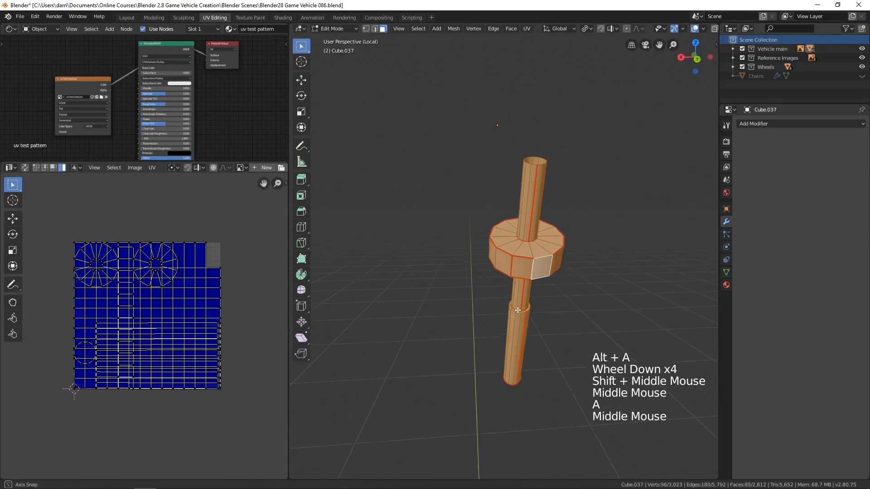
pyautogui.click(153, 168)
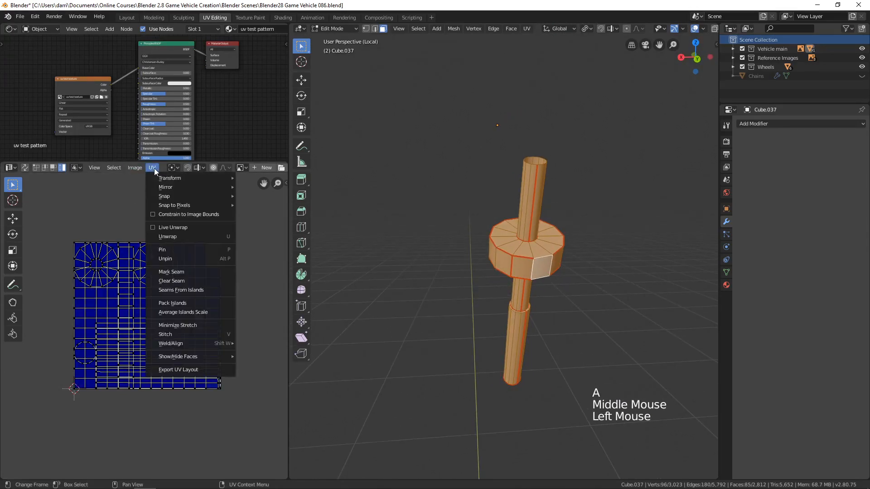
pyautogui.click(183, 312)
pyautogui.click(150, 168)
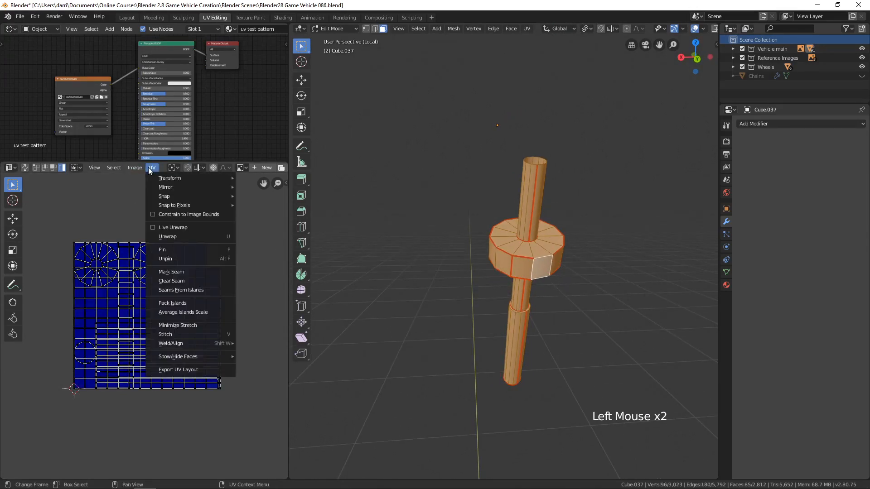
pyautogui.press('a')
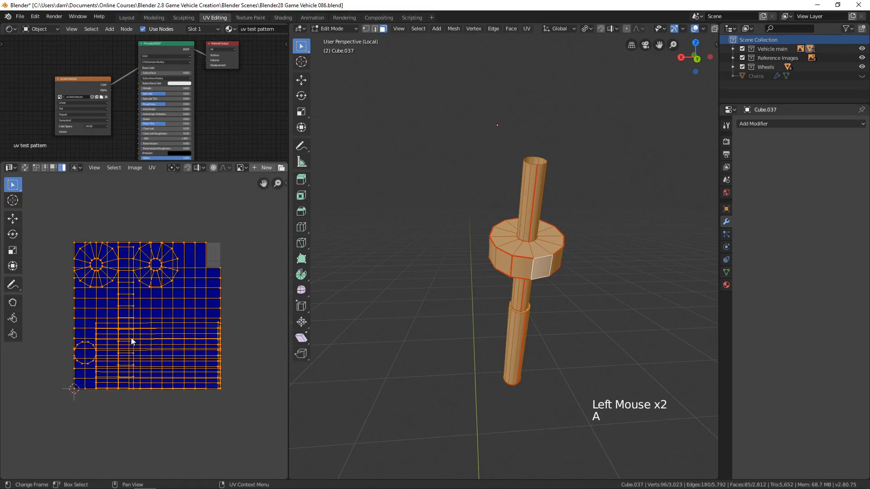
# Average the scale of all the selected UV islands and pack them into the UV square
pyautogui.click(152, 169)
pyautogui.click(197, 311)
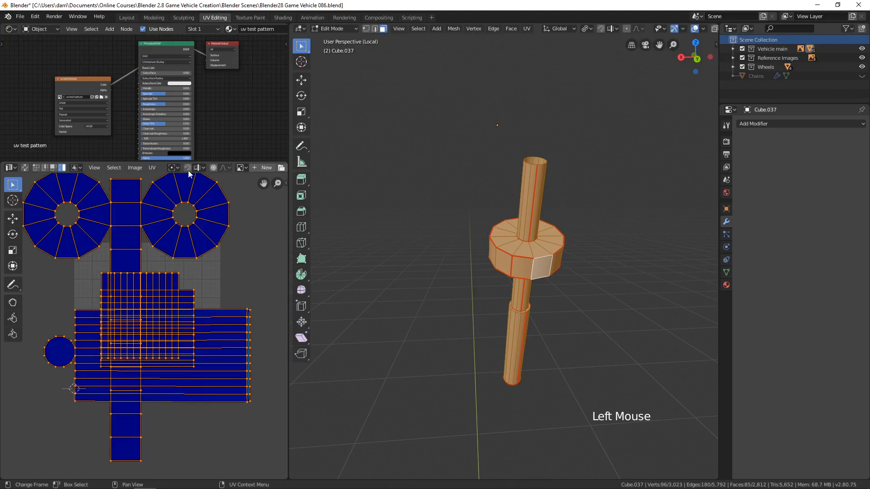
pyautogui.click(152, 168)
pyautogui.click(178, 303)
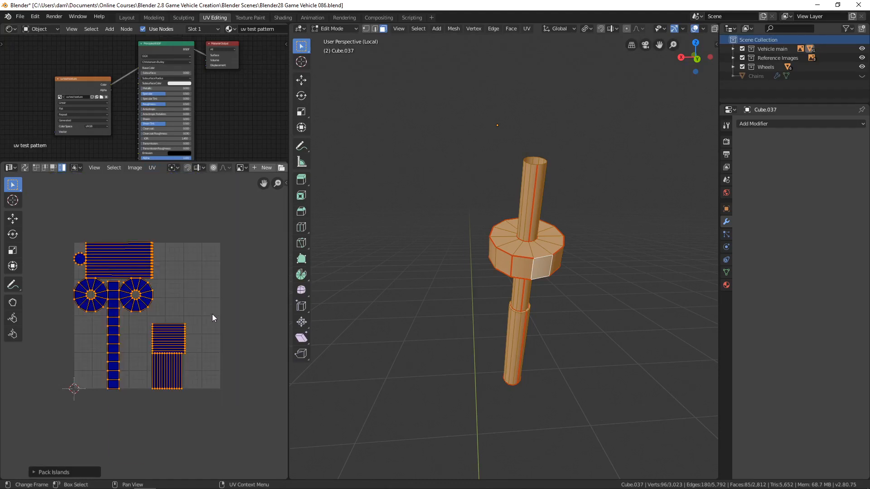
# Switch the viewport to the textured material preview, clear the selection and examine the checker pattern on the rod and collar
pyautogui.scroll(2, 212, 314)
pyautogui.keyDown('shift'); pyautogui.moveTo(191, 306); pyautogui.dragTo(221, 389, button='middle'); pyautogui.keyUp('shift')
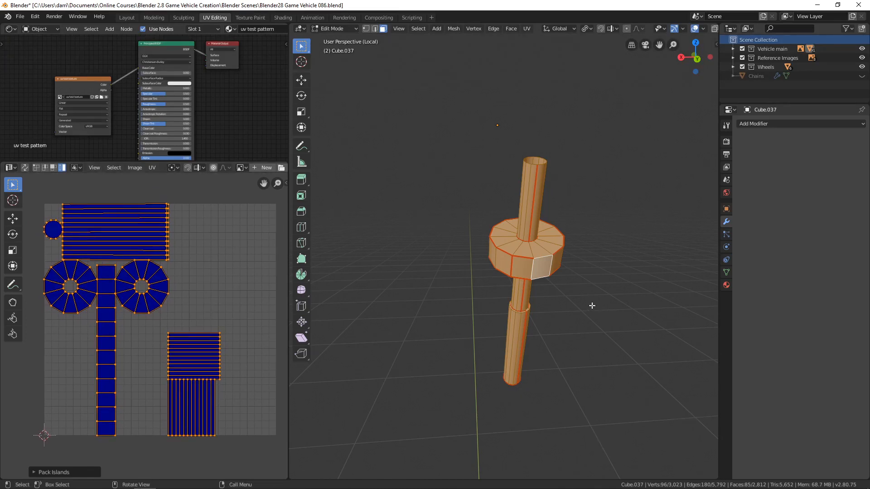
pyautogui.moveTo(593, 303); pyautogui.dragTo(624, 238, button='middle')
pyautogui.moveTo(697, 29); pyautogui.dragTo(649, 28, button='middle')
pyautogui.click(694, 28)
pyautogui.hotkey('alt', 'a')
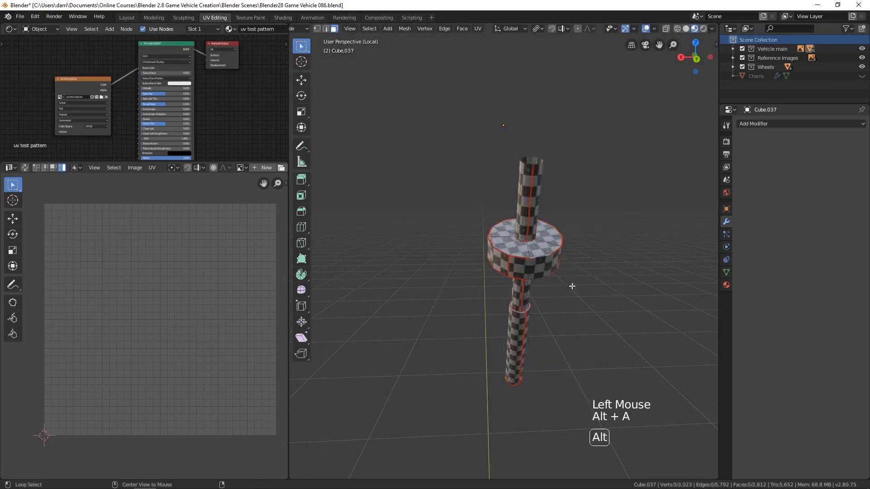
pyautogui.scroll(3, 571, 285)
pyautogui.moveTo(573, 285); pyautogui.dragTo(639, 330, button='middle')
pyautogui.scroll(-2, 431, 301)
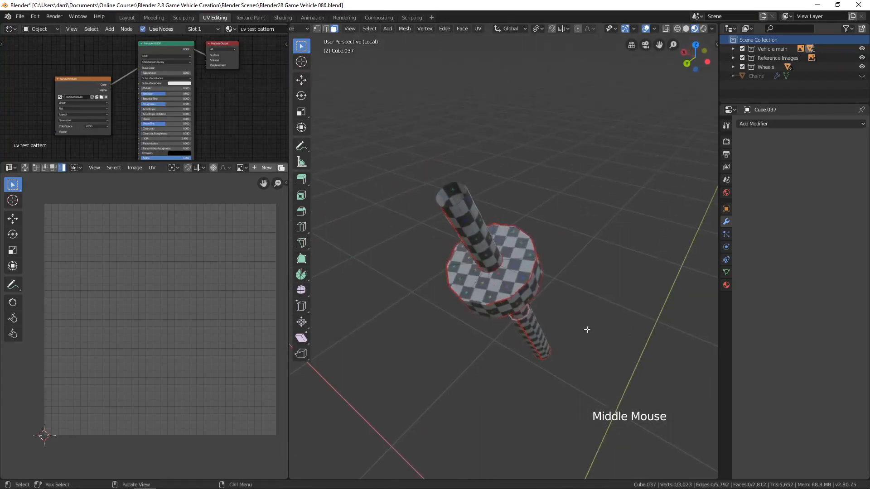
pyautogui.keyDown('shift'); pyautogui.moveTo(561, 342); pyautogui.dragTo(525, 308, button='middle'); pyautogui.keyUp('shift')
# Reveal all hidden geometry, isolate the lower cylindrical rod with its rounded tab and frame it in the view
pyautogui.hotkey('alt', 'h')
pyautogui.hotkey('alt', 'a')
pyautogui.scroll(-3, 576, 306)
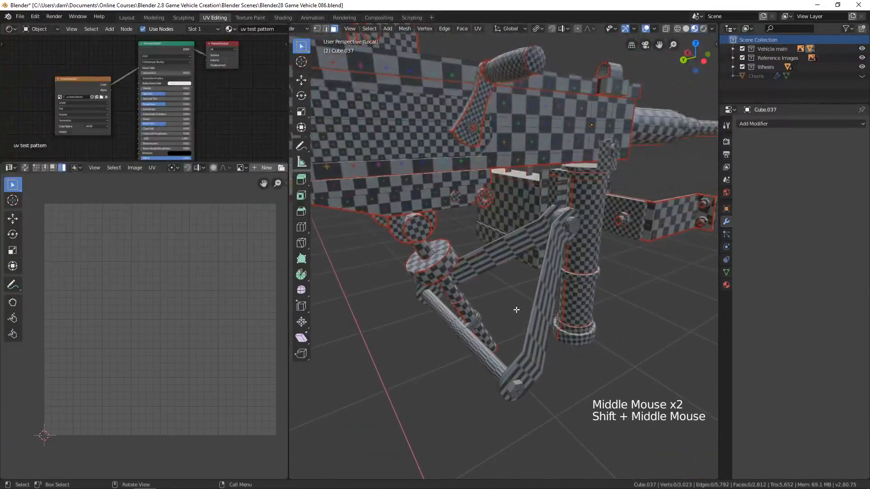
pyautogui.press('l')
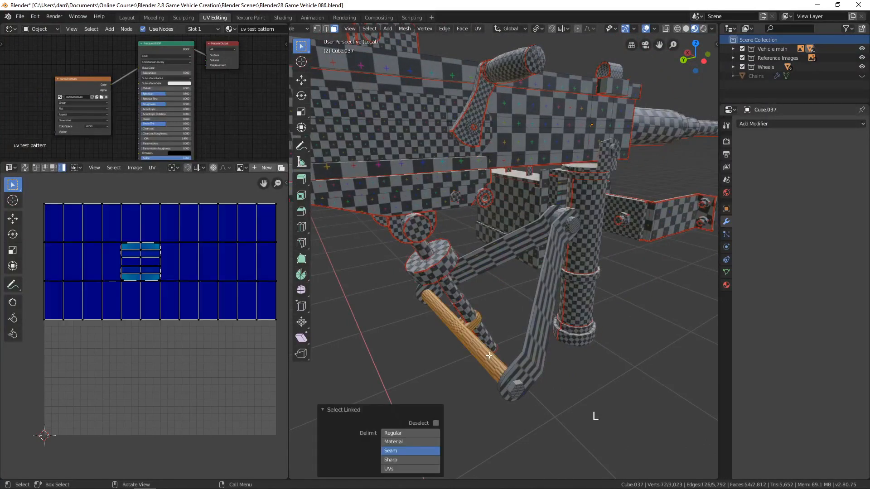
pyautogui.keyDown('shift'); pyautogui.moveTo(512, 389); pyautogui.dragTo(494, 349, button='middle'); pyautogui.keyUp('shift')
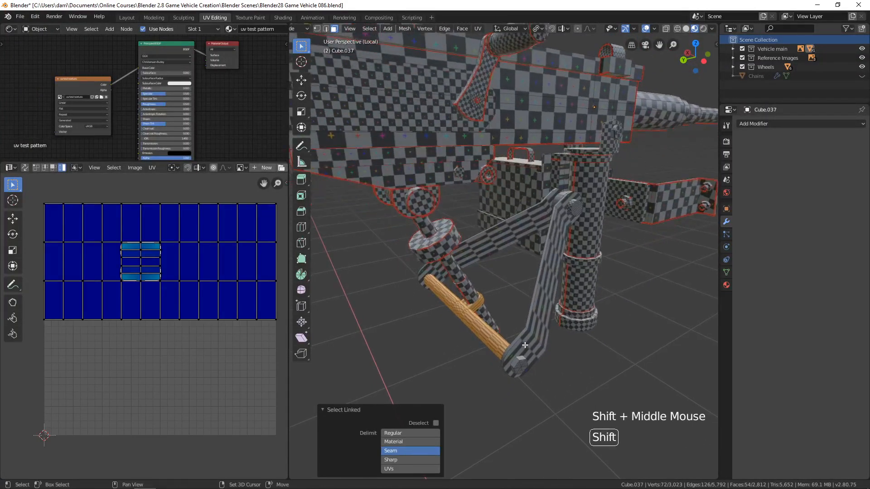
pyautogui.hotkey('shift', 'h')
pyautogui.press('KP_Decimal')
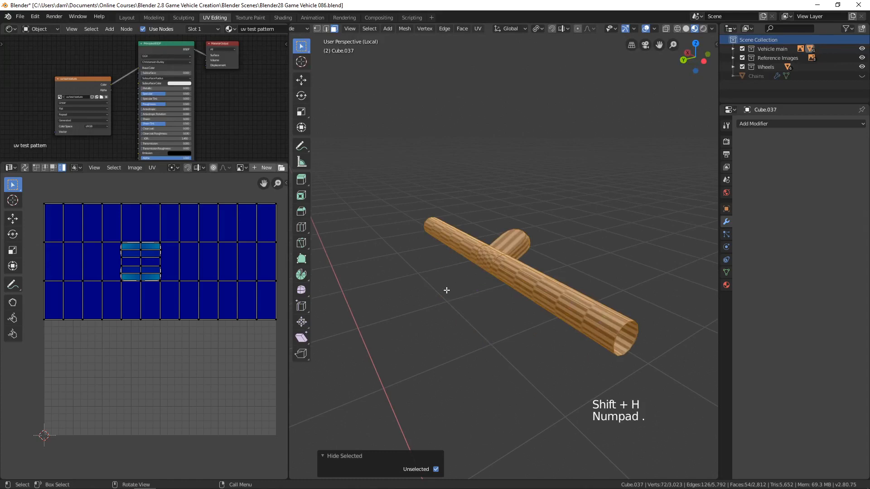
# In edge selection mode with solid shading, mark a seam around the edges where the rounded tab joins the rod
pyautogui.moveTo(446, 290); pyautogui.dragTo(515, 283, button='middle')
pyautogui.scroll(3, 498, 308)
pyautogui.press('2')
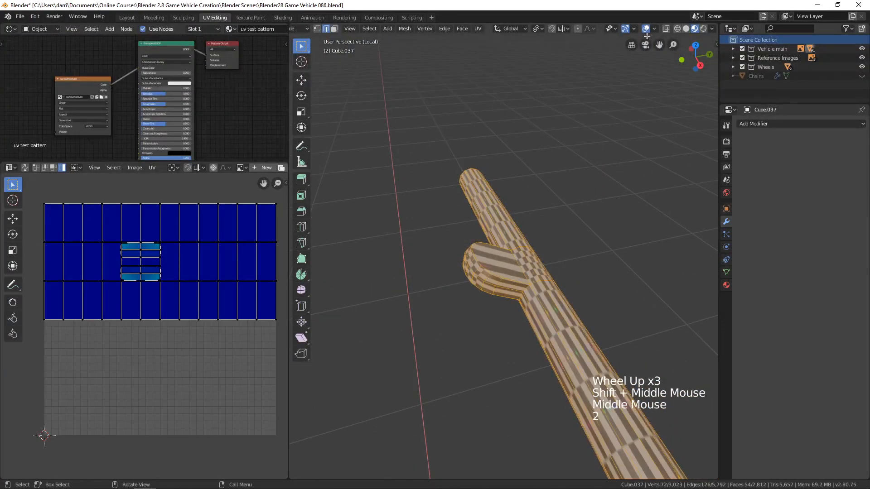
pyautogui.click(685, 29)
pyautogui.scroll(2, 524, 276)
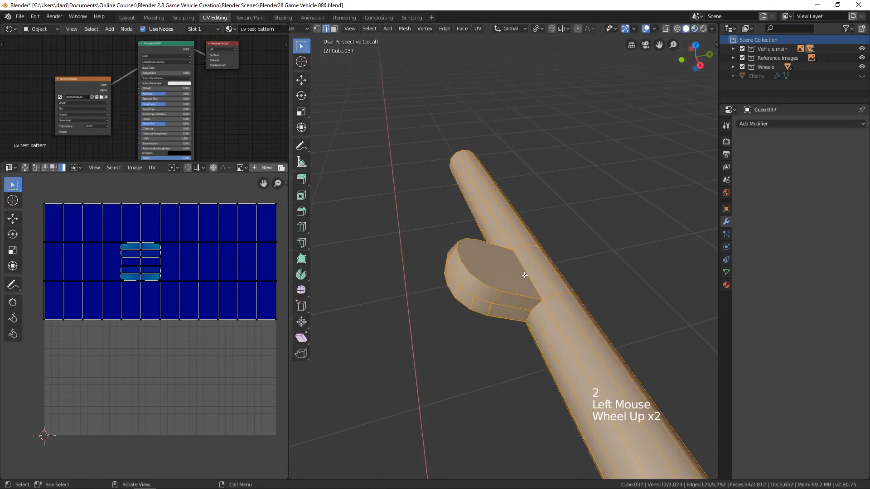
pyautogui.keyDown('alt'); pyautogui.click(546, 320); pyautogui.keyUp('alt')
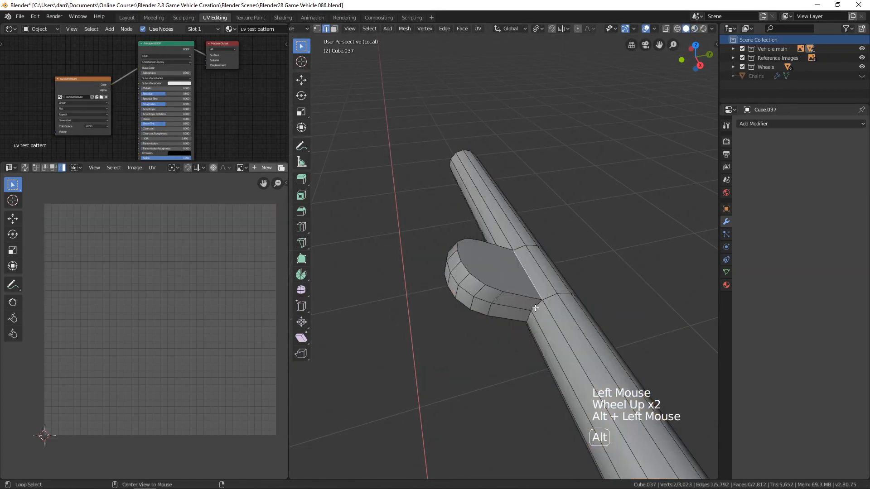
pyautogui.keyDown('alt'); pyautogui.keyDown('shift'); pyautogui.click(535, 308); pyautogui.keyUp('shift'); pyautogui.keyUp('alt')
pyautogui.moveTo(501, 350); pyautogui.dragTo(536, 317, button='middle')
pyautogui.keyDown('alt'); pyautogui.keyDown('shift'); pyautogui.click(517, 304); pyautogui.keyUp('shift'); pyautogui.keyUp('alt')
pyautogui.keyDown('alt'); pyautogui.keyDown('shift'); pyautogui.click(523, 299); pyautogui.keyUp('shift'); pyautogui.keyUp('alt')
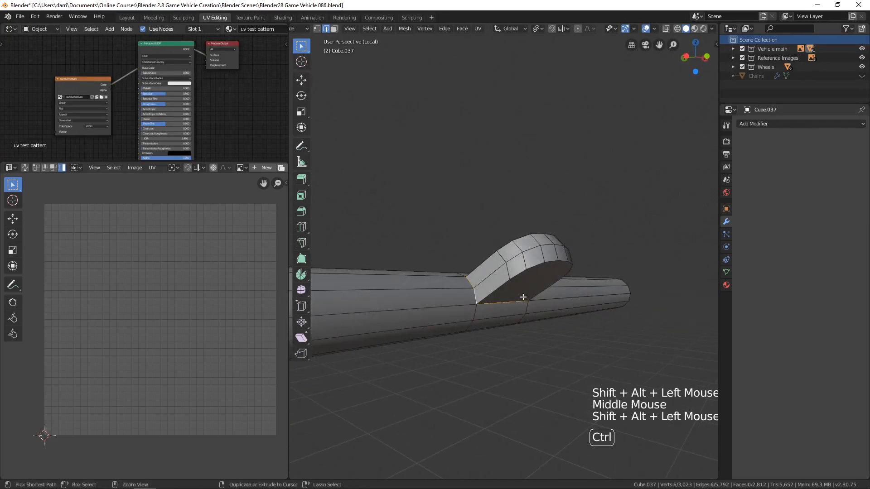
pyautogui.hotkey('ctrl', 'e')
pyautogui.click(523, 298)
# Select the curved outline edges on both flat faces of the rounded tab and mark them as seams
pyautogui.moveTo(565, 303); pyautogui.dragTo(601, 320, button='middle')
pyautogui.keyDown('alt'); pyautogui.click(493, 271); pyautogui.keyUp('alt')
pyautogui.keyDown('alt'); pyautogui.keyDown('shift'); pyautogui.click(503, 302); pyautogui.keyUp('shift'); pyautogui.keyUp('alt')
pyautogui.keyDown('shift'); pyautogui.click(521, 298); pyautogui.keyUp('shift')
pyautogui.hotkey('ctrl', 'z')
pyautogui.keyDown('shift'); pyautogui.click(538, 276); pyautogui.keyUp('shift')
pyautogui.keyDown('shift'); pyautogui.click(537, 276); pyautogui.keyUp('shift')
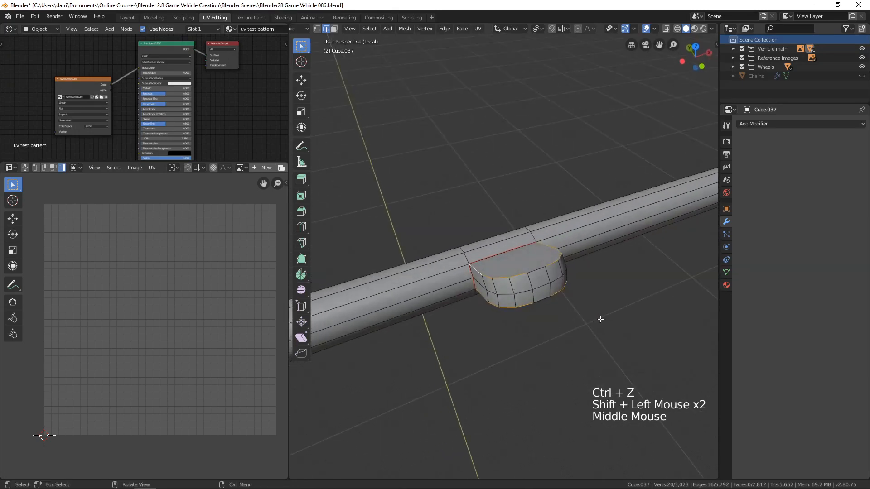
pyautogui.hotkey('ctrl', 'e')
pyautogui.click(599, 317)
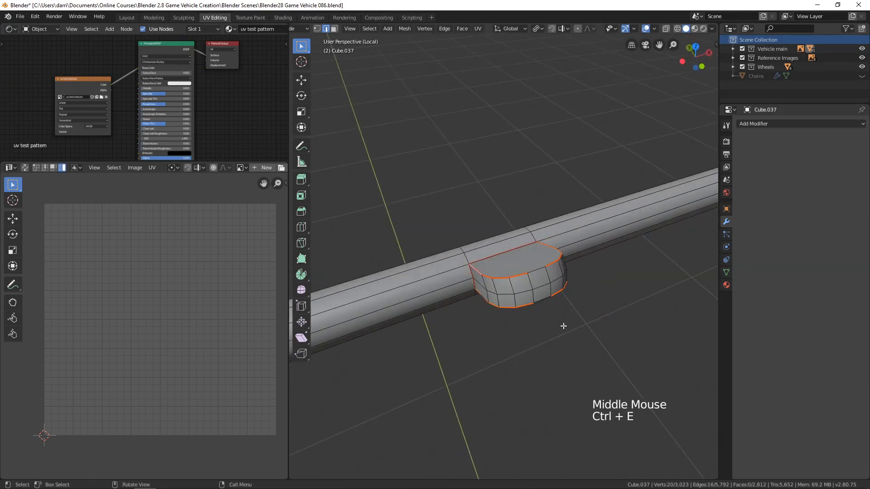
# Select only the rounded tab up to its seams and unwrap it
pyautogui.hotkey('alt', 'a')
pyautogui.press('l')
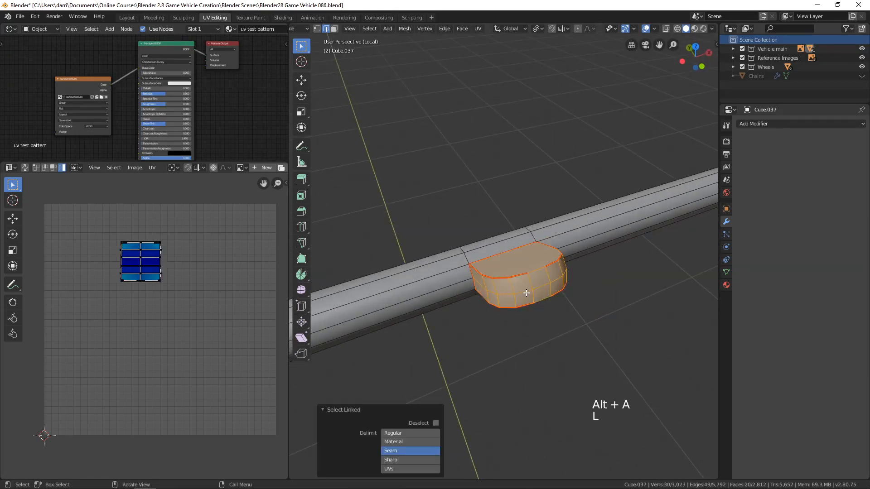
pyautogui.press('u')
pyautogui.click(514, 293)
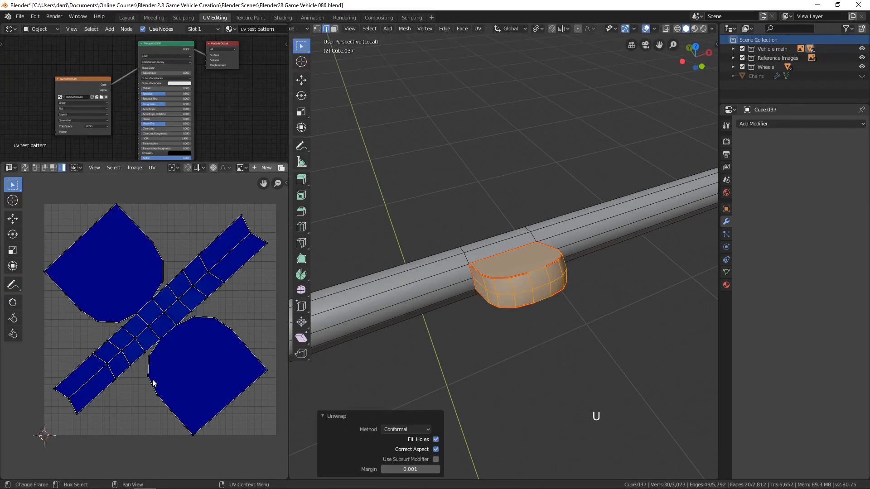
# Try the Angle Based unwrap method on the tab, then return to Conformal
pyautogui.click(405, 429)
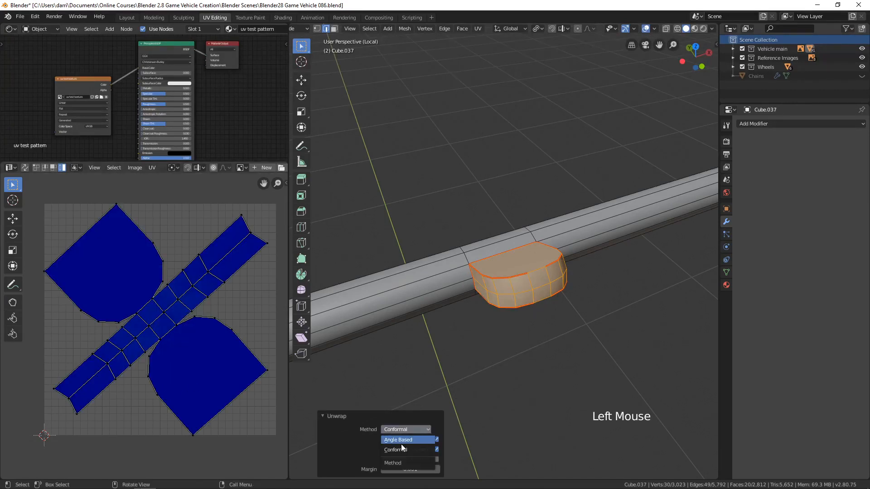
pyautogui.click(401, 443)
pyautogui.click(401, 428)
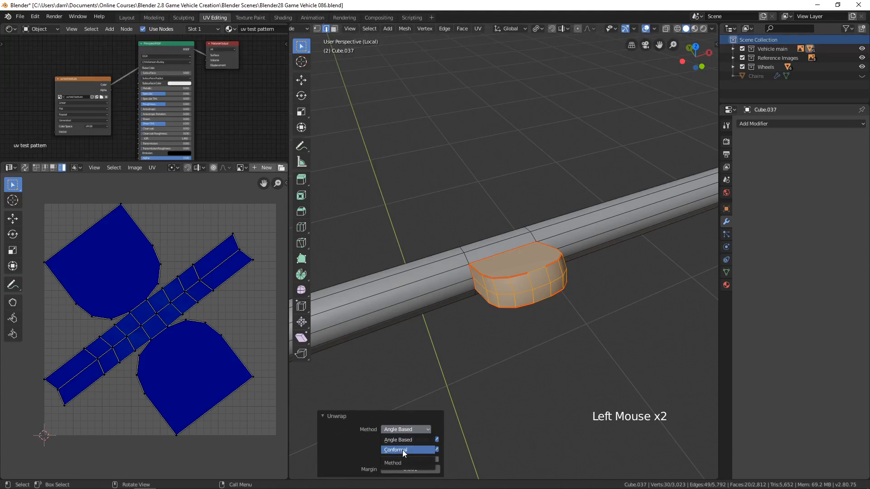
pyautogui.click(402, 450)
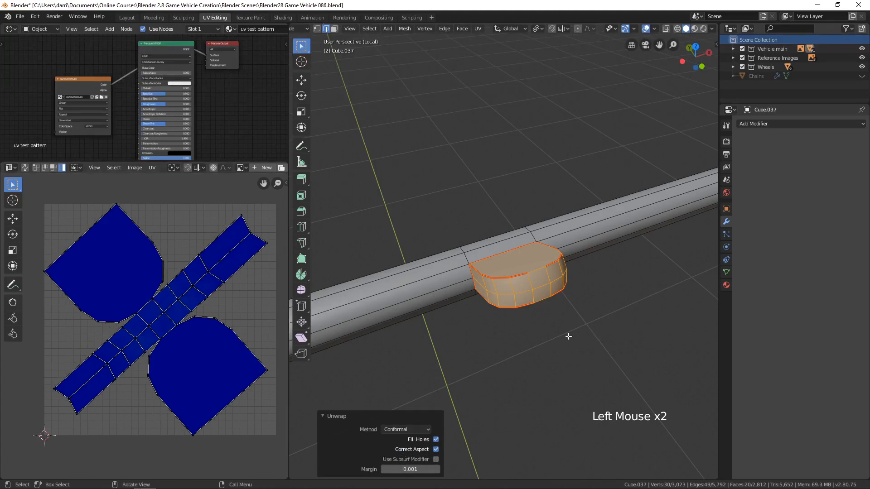
# Mark a seam along a lengthwise edge line of the rod, on the side away from the tab, and clear the selection
pyautogui.moveTo(498, 364); pyautogui.dragTo(537, 269, button='middle')
pyautogui.scroll(-4, 460, 324)
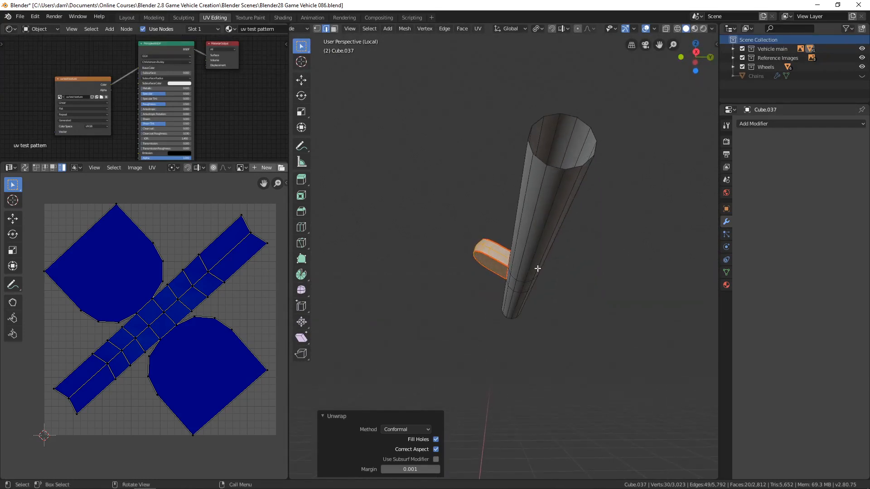
pyautogui.keyDown('alt'); pyautogui.click(538, 254); pyautogui.keyUp('alt')
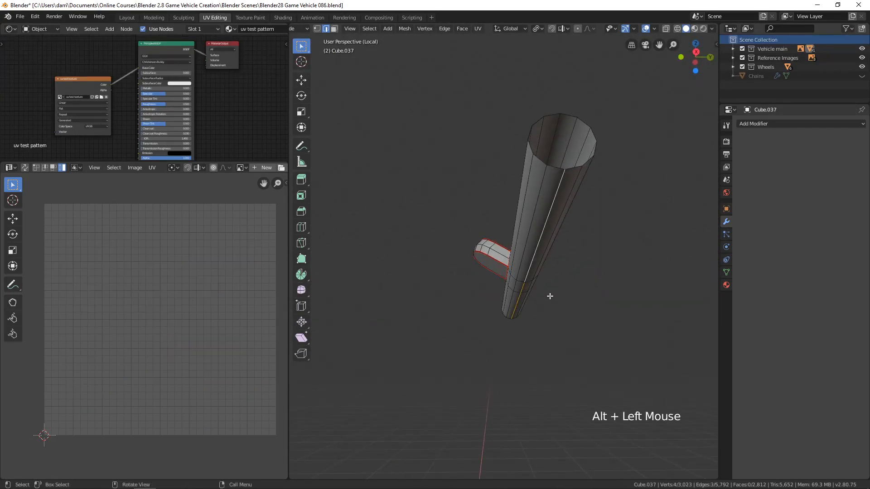
pyautogui.hotkey('ctrl', 'e')
pyautogui.click(549, 295)
pyautogui.hotkey('alt', 'a')
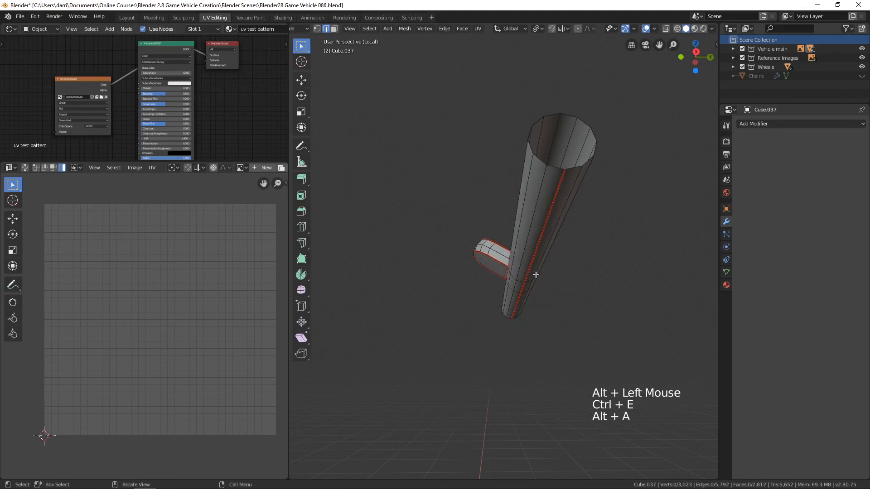
# Select the rod body up to its seams, without the tab, and unwrap it
pyautogui.moveTo(536, 275); pyautogui.dragTo(559, 320, button='middle')
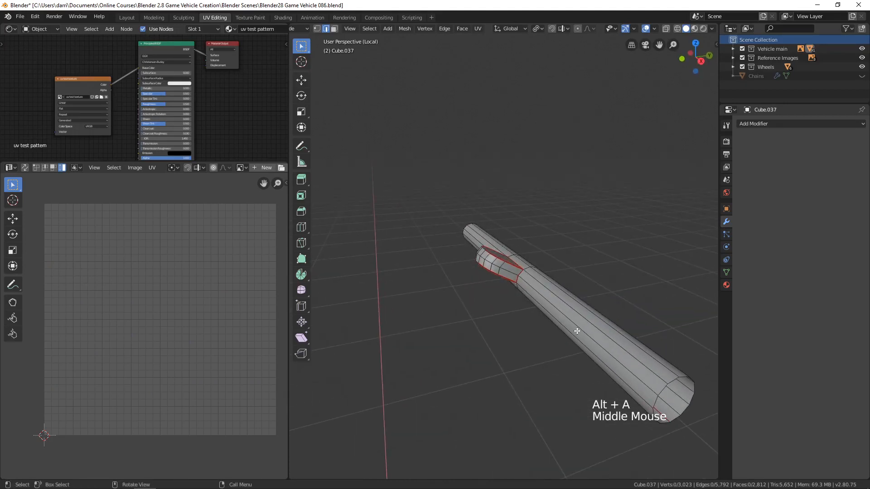
pyautogui.press('l')
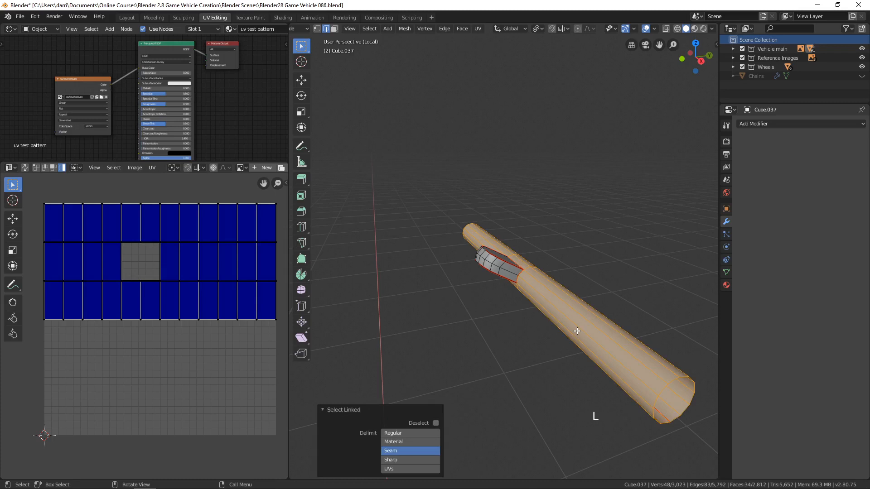
pyautogui.press('u')
pyautogui.click(564, 331)
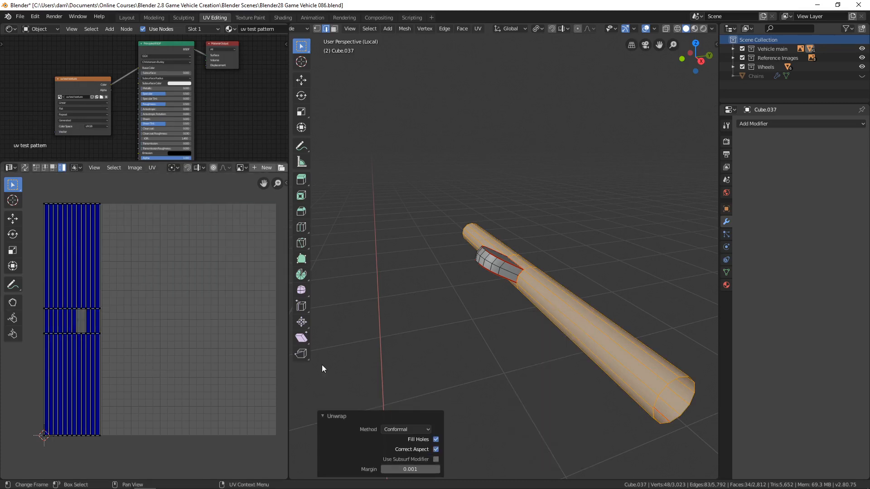
# Select the whole rod and tab with all their UVs, average the islands' scale, pack them and deselect the UVs
pyautogui.press('a')
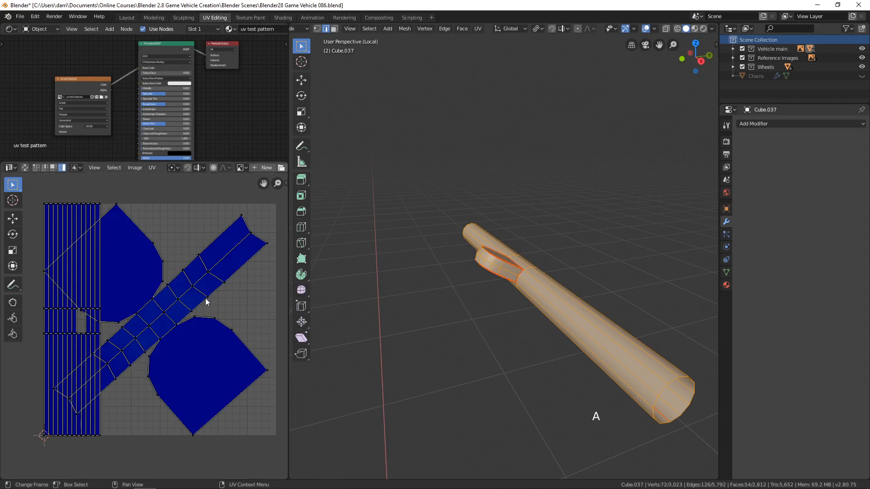
pyautogui.press('a')
pyautogui.click(153, 168)
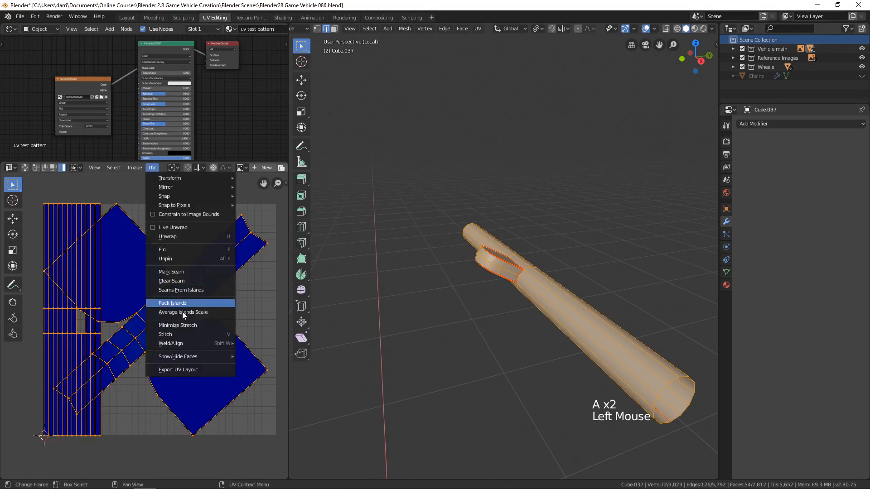
pyautogui.click(182, 311)
pyautogui.click(154, 167)
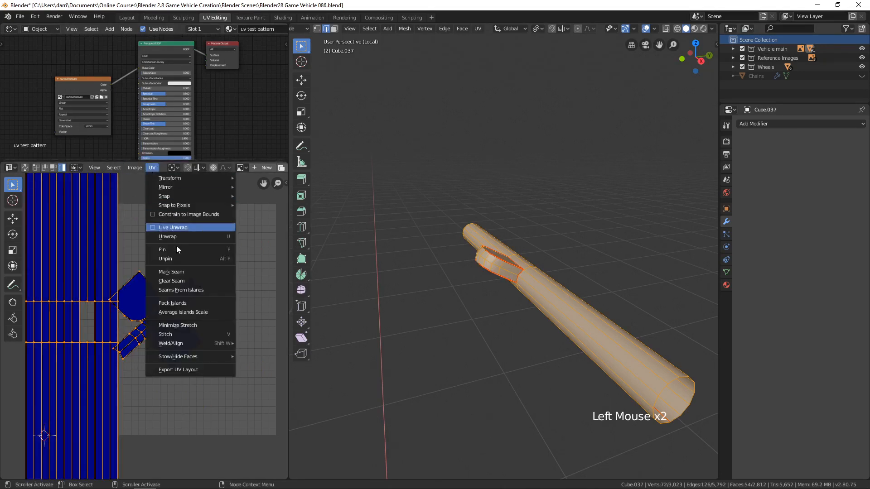
pyautogui.click(181, 302)
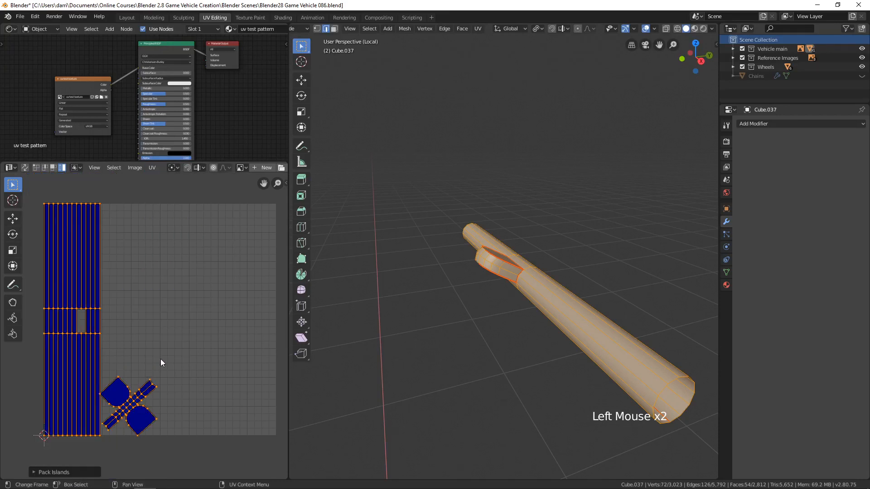
pyautogui.hotkey('alt', 'a')
pyautogui.scroll(-2, 160, 355)
pyautogui.keyDown('shift'); pyautogui.moveTo(159, 355); pyautogui.dragTo(134, 386, button='middle'); pyautogui.keyUp('shift')
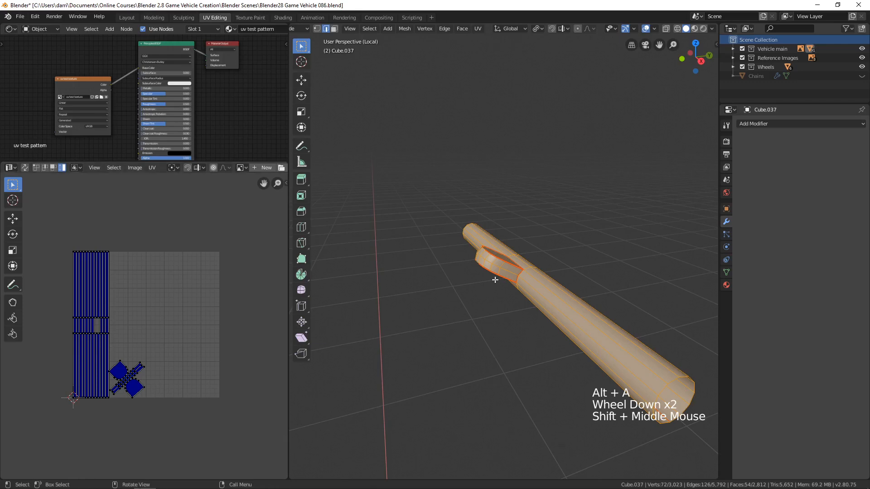
pyautogui.moveTo(477, 287); pyautogui.dragTo(478, 301, button='middle')
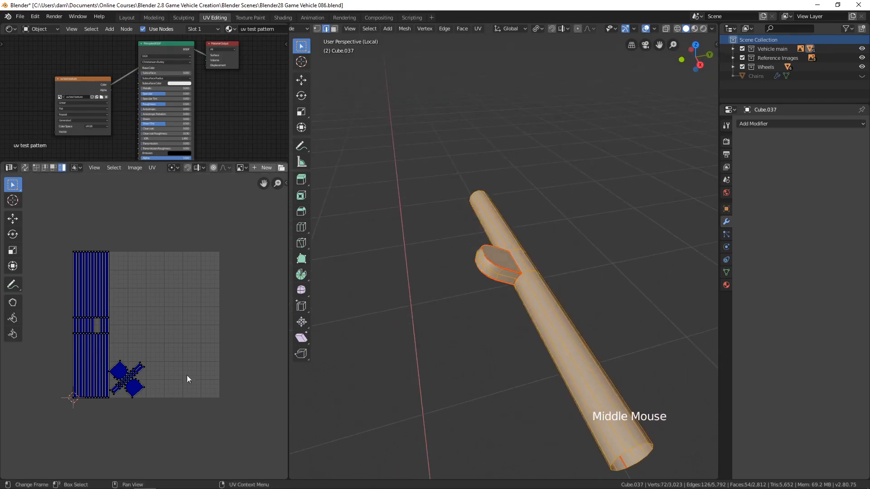
# Reveal all hidden geometry, clear the selection and isolate the two flat bent arms of the gun support
pyautogui.keyDown('shift'); pyautogui.moveTo(464, 351); pyautogui.dragTo(436, 330, button='middle'); pyautogui.keyUp('shift')
pyautogui.hotkey('alt', 'h')
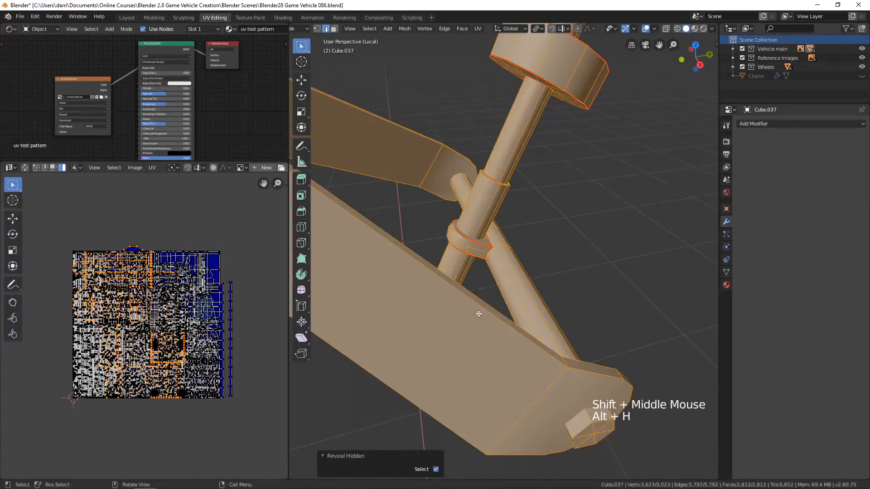
pyautogui.hotkey('alt', 'a')
pyautogui.scroll(-2, 480, 313)
pyautogui.moveTo(481, 312); pyautogui.dragTo(525, 318, button='middle')
pyautogui.scroll(-3, 498, 305)
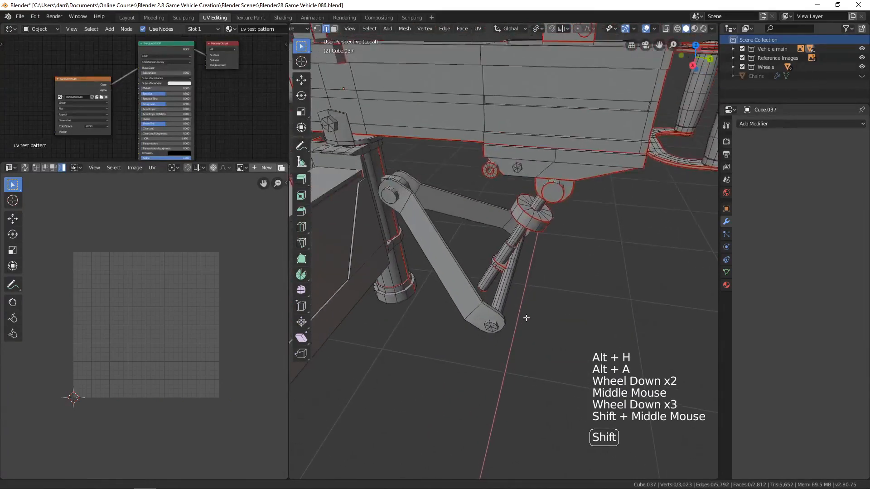
pyautogui.keyDown('shift'); pyautogui.moveTo(448, 253); pyautogui.dragTo(463, 290, button='middle'); pyautogui.keyUp('shift')
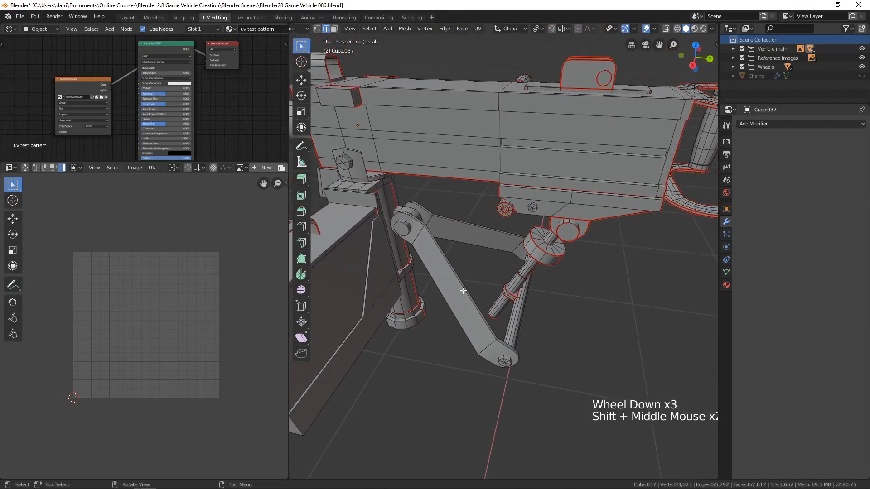
pyautogui.press('l')
pyautogui.press('l')
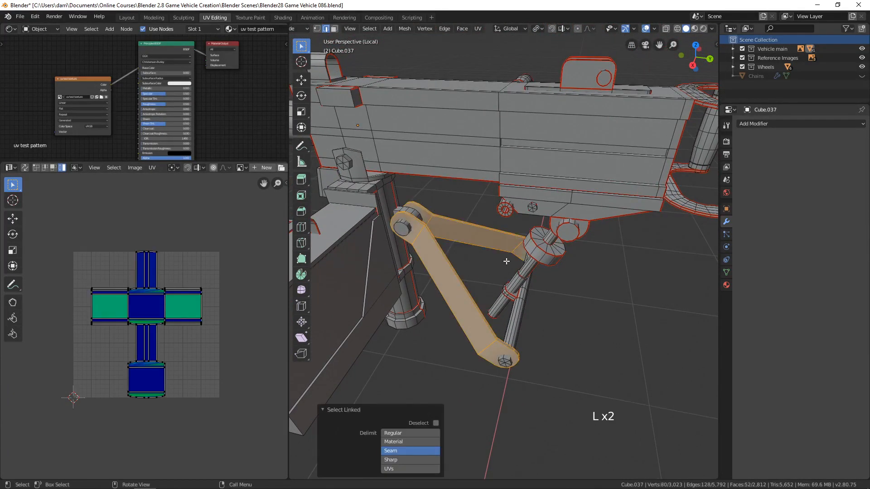
pyautogui.hotkey('shift', 'h')
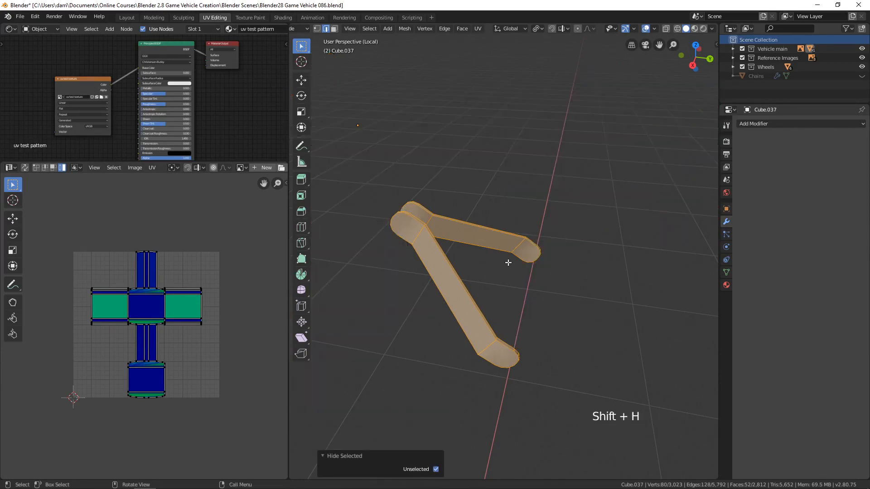
# Select both bent arms completely and unwrap them with Smart UV Project, keeping the preset options
pyautogui.press('KP_Decimal')
pyautogui.moveTo(477, 277); pyautogui.dragTo(548, 285, button='middle')
pyautogui.hotkey('alt', 'a')
pyautogui.scroll(-2, 480, 281)
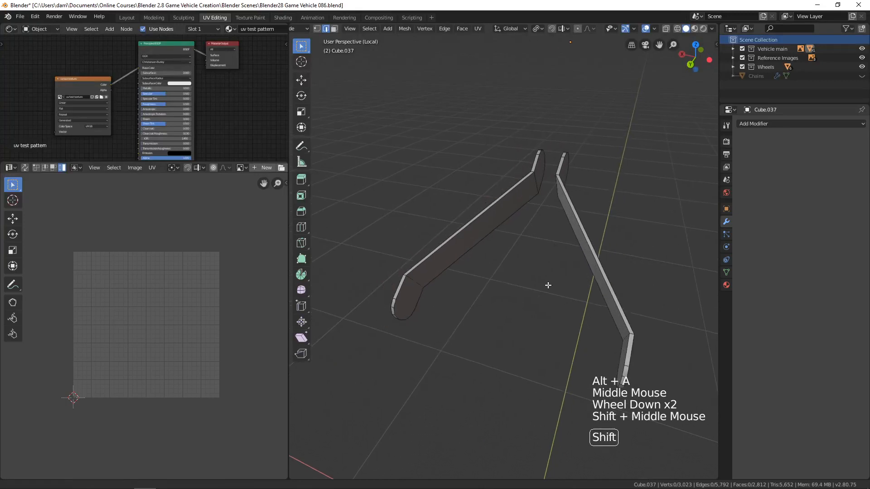
pyautogui.moveTo(476, 303); pyautogui.dragTo(579, 300, button='middle')
pyautogui.moveTo(471, 306)
pyautogui.mouseDown(button='middle')
pyautogui.moveTo(484, 311)
pyautogui.moveTo(469, 309)
pyautogui.mouseUp(button='middle')
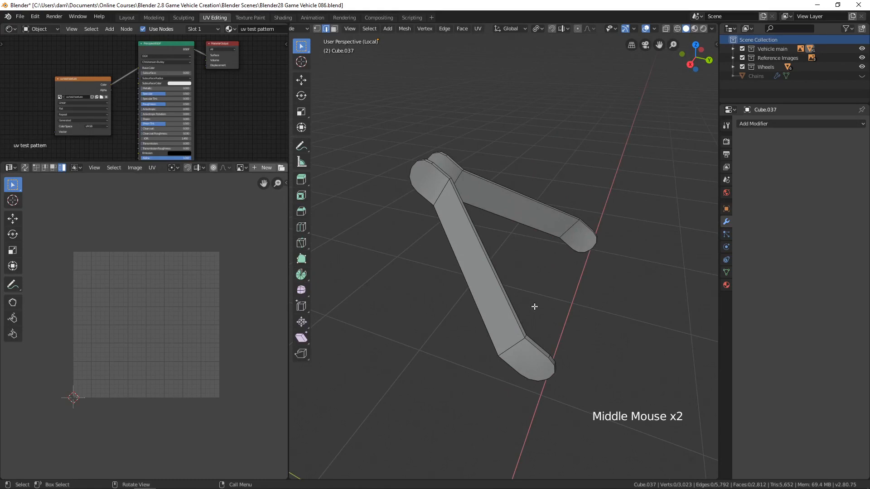
pyautogui.moveTo(535, 307); pyautogui.dragTo(520, 310, button='middle')
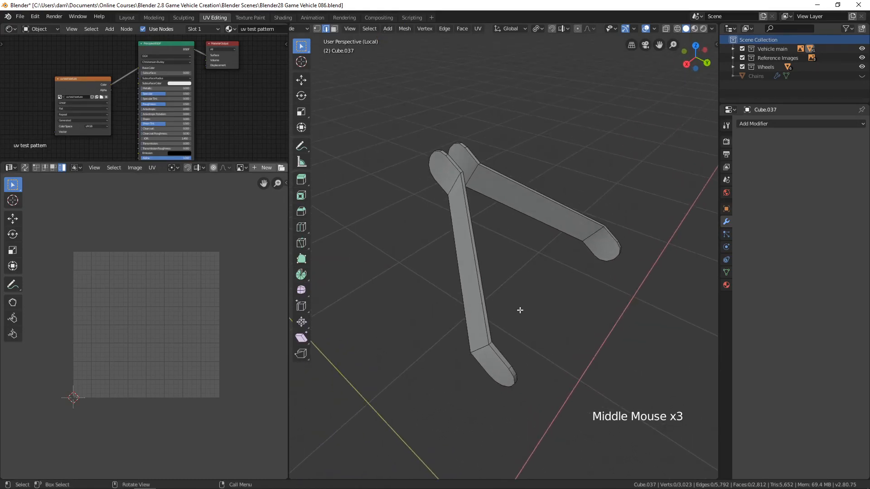
pyautogui.press('a')
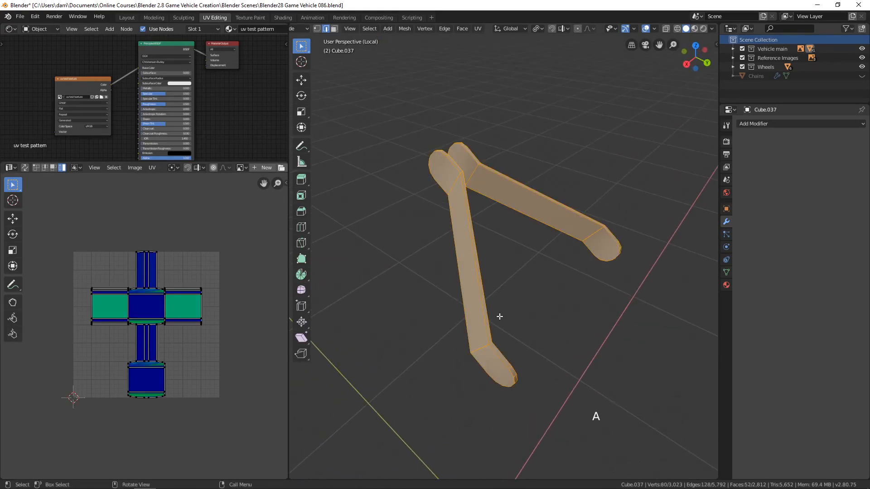
pyautogui.press('u')
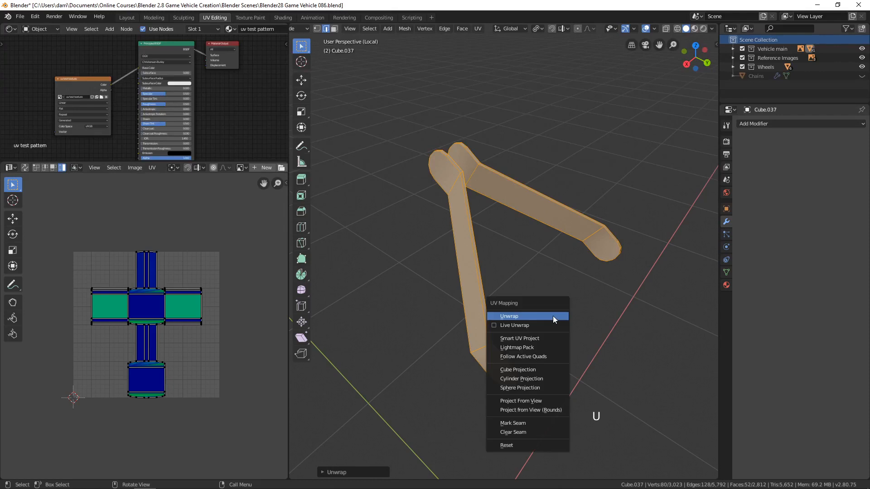
pyautogui.click(537, 341)
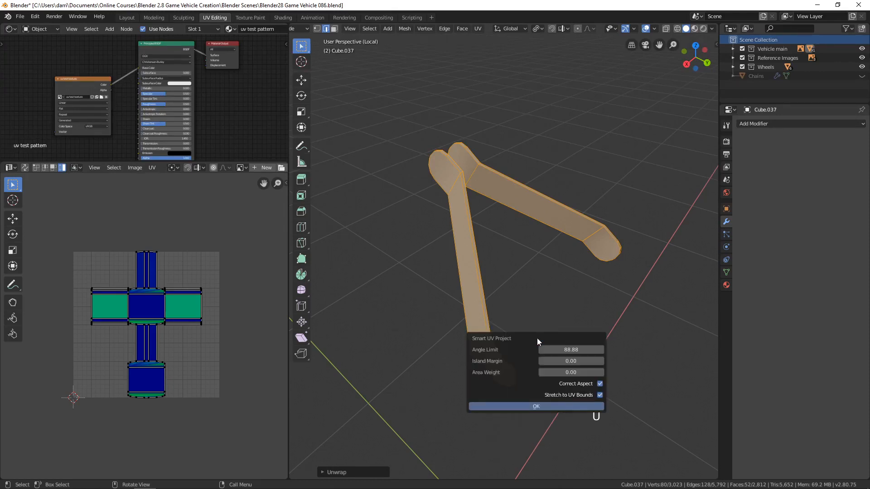
pyautogui.click(546, 406)
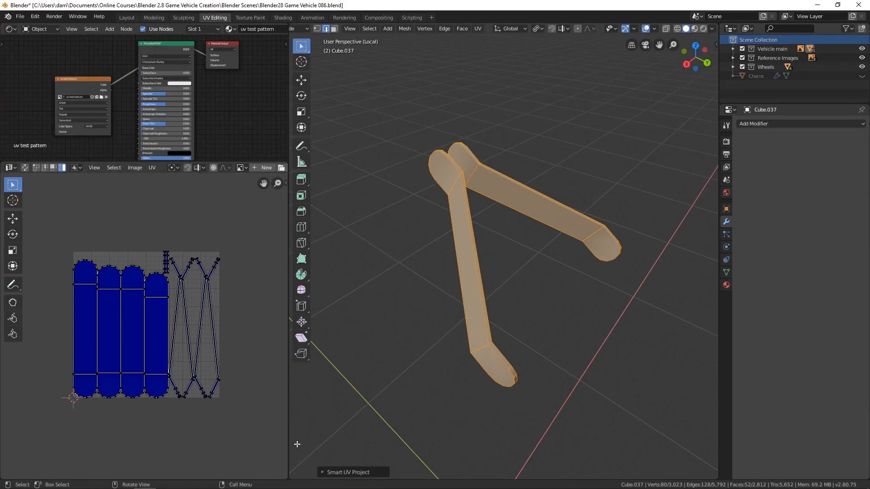
# Test a Smart UV Project angle limit of about 43 on the arms, and return it to 89
pyautogui.click(324, 472)
pyautogui.moveTo(405, 429); pyautogui.dragTo(479, 426)
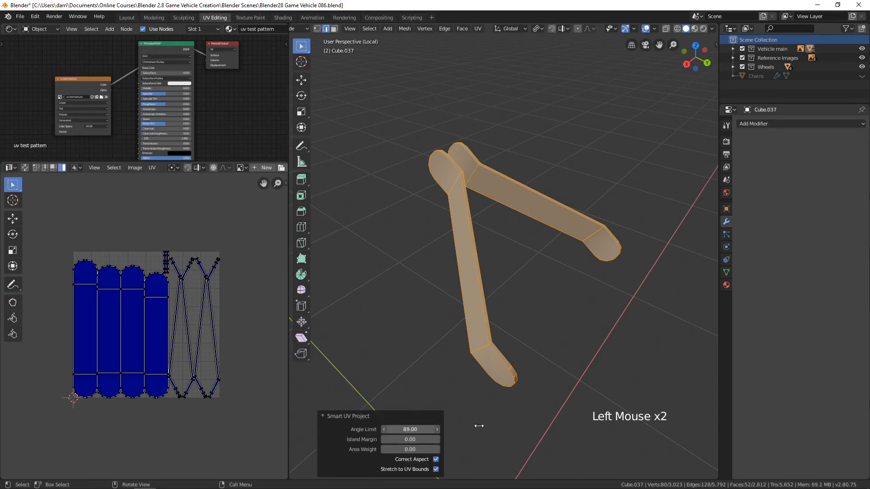
pyautogui.moveTo(650, 426); pyautogui.dragTo(810, 413)
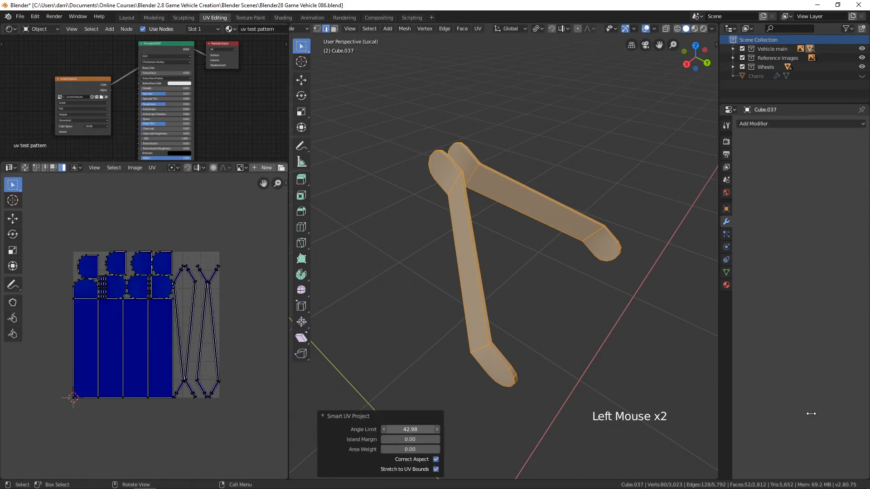
pyautogui.moveTo(412, 429); pyautogui.dragTo(865, 443)
pyautogui.moveTo(75, 441); pyautogui.dragTo(435, 430)
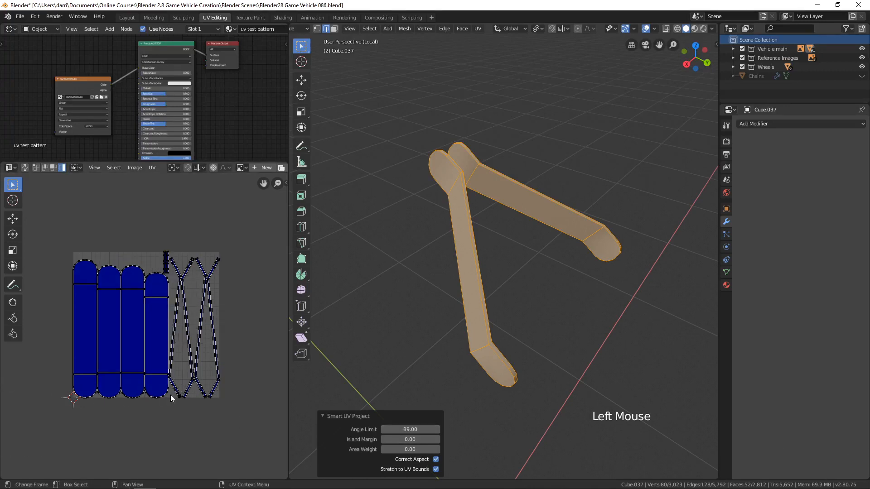
# Select the full outline of the first arm's outer flat face in edge mode and mark it as a seam
pyautogui.scroll(3, 171, 398)
pyautogui.keyDown('shift'); pyautogui.moveTo(170, 398); pyautogui.dragTo(145, 388, button='middle'); pyautogui.keyUp('shift')
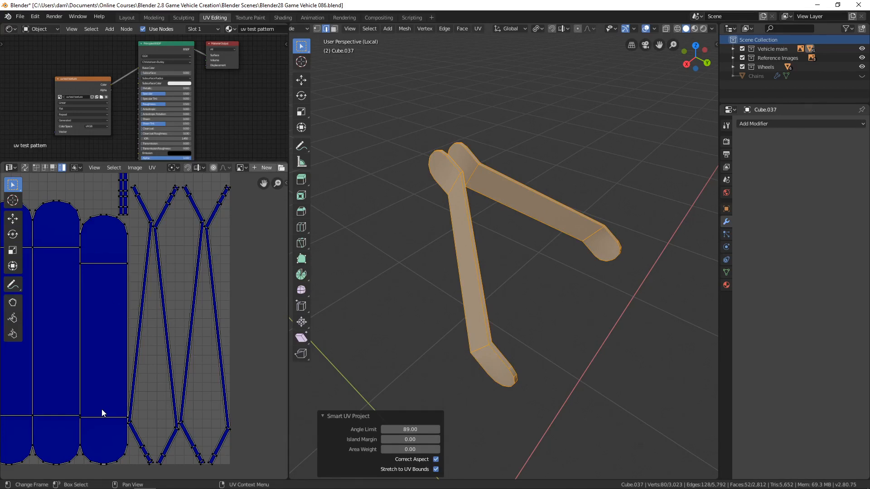
pyautogui.keyDown('shift'); pyautogui.moveTo(102, 413); pyautogui.dragTo(167, 379, button='middle'); pyautogui.keyUp('shift')
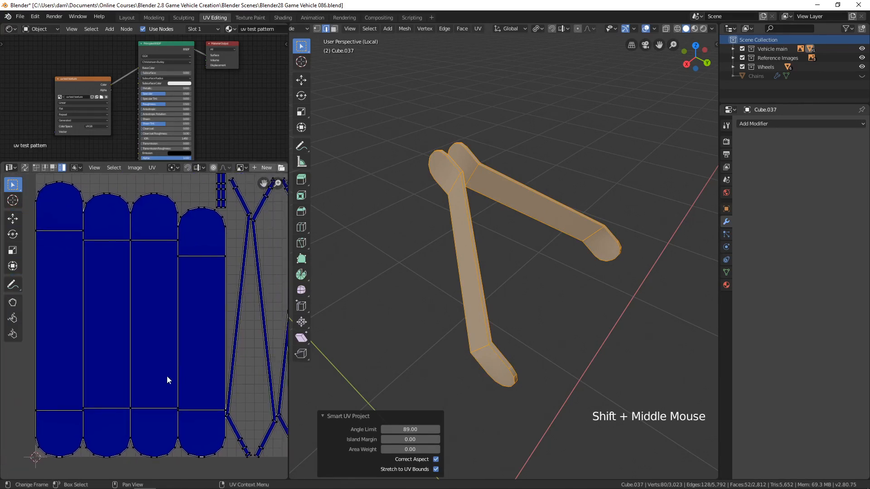
pyautogui.keyDown('shift'); pyautogui.moveTo(498, 273); pyautogui.dragTo(514, 283, button='middle'); pyautogui.keyUp('shift')
pyautogui.scroll(2, 468, 281)
pyautogui.press('2')
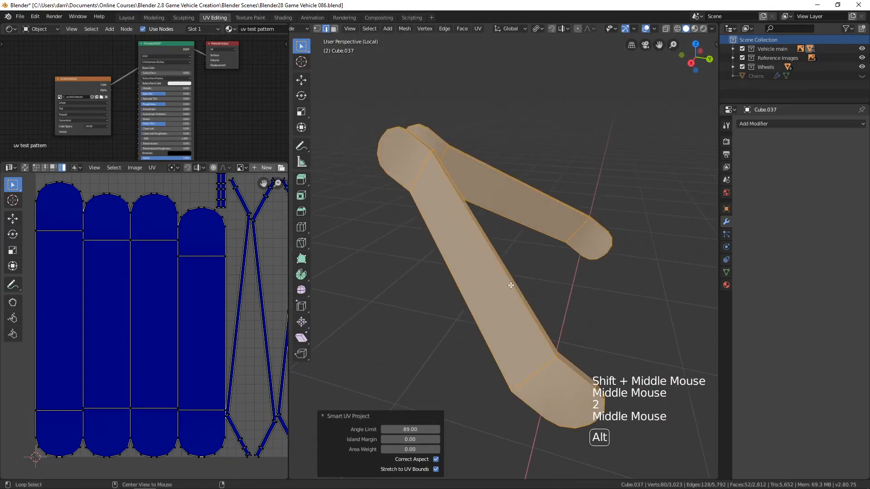
pyautogui.keyDown('alt'); pyautogui.click(511, 286); pyautogui.keyUp('alt')
pyautogui.keyDown('alt'); pyautogui.keyDown('shift'); pyautogui.click(540, 393); pyautogui.keyUp('shift'); pyautogui.keyUp('alt')
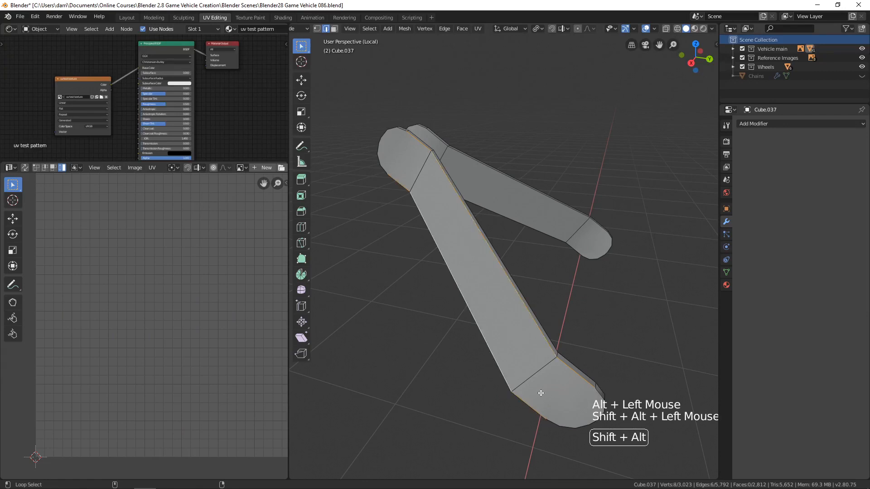
pyautogui.keyDown('alt'); pyautogui.keyDown('shift'); pyautogui.click(565, 423); pyautogui.keyUp('shift'); pyautogui.keyUp('alt')
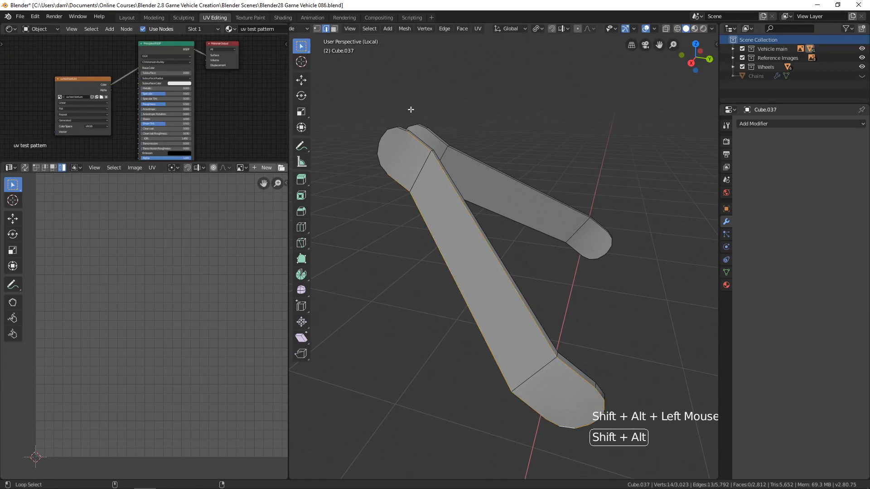
pyautogui.hotkey('ctrl', 'e')
pyautogui.click(399, 162)
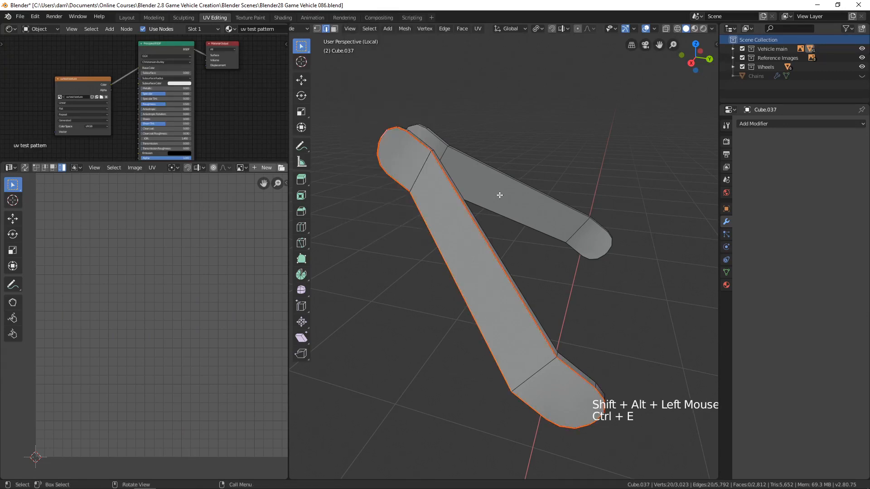
# Mark the full outline of the second arm's outer flat face as a seam and clear the selection
pyautogui.moveTo(499, 195); pyautogui.dragTo(509, 243, button='middle')
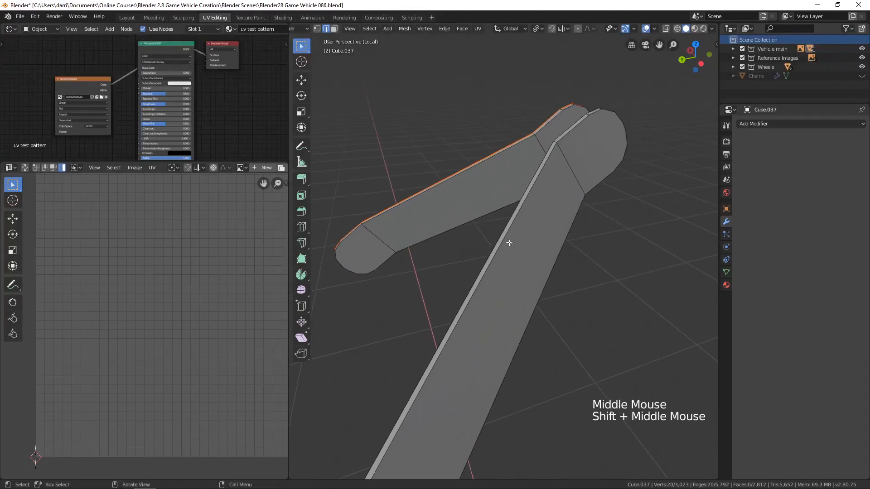
pyautogui.keyDown('alt'); pyautogui.click(553, 216); pyautogui.keyUp('alt')
pyautogui.keyDown('alt'); pyautogui.keyDown('shift'); pyautogui.click(580, 133); pyautogui.keyUp('shift'); pyautogui.keyUp('alt')
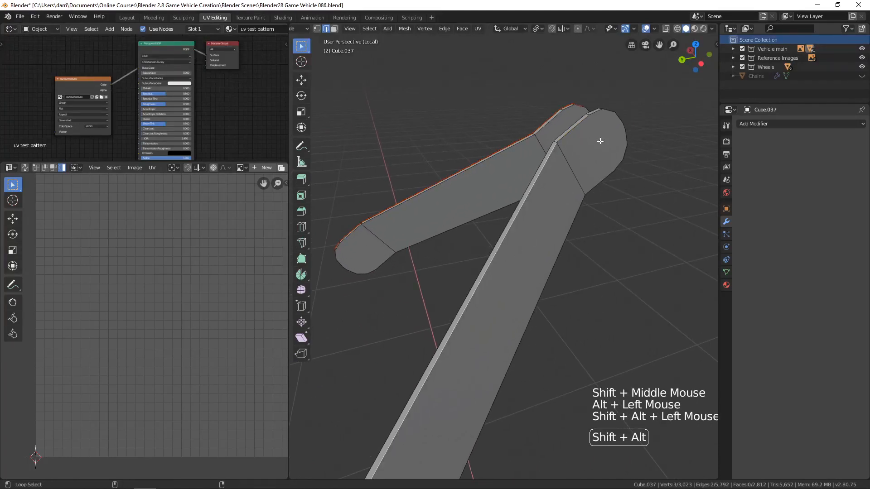
pyautogui.keyDown('alt'); pyautogui.keyDown('shift'); pyautogui.click(579, 133); pyautogui.keyUp('shift'); pyautogui.keyUp('alt')
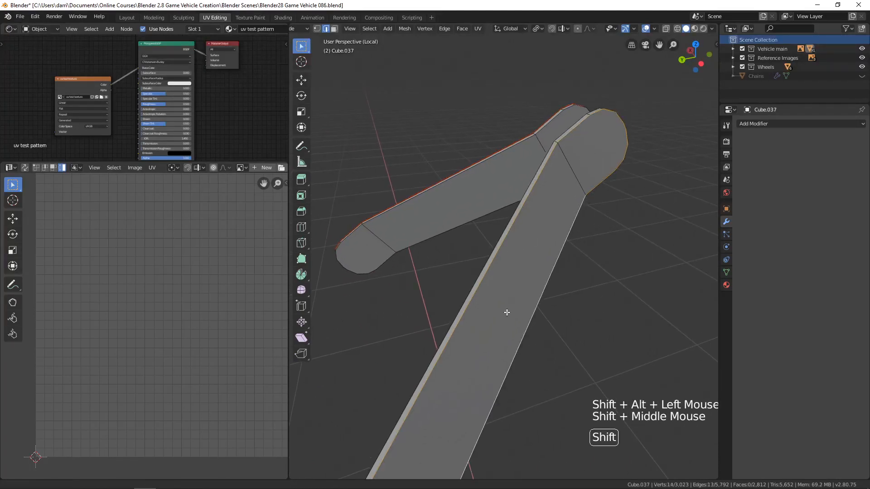
pyautogui.keyDown('shift'); pyautogui.moveTo(507, 311); pyautogui.dragTo(520, 227, button='middle'); pyautogui.keyUp('shift')
pyautogui.keyDown('alt'); pyautogui.keyDown('shift'); pyautogui.click(434, 299); pyautogui.keyUp('shift'); pyautogui.keyUp('alt')
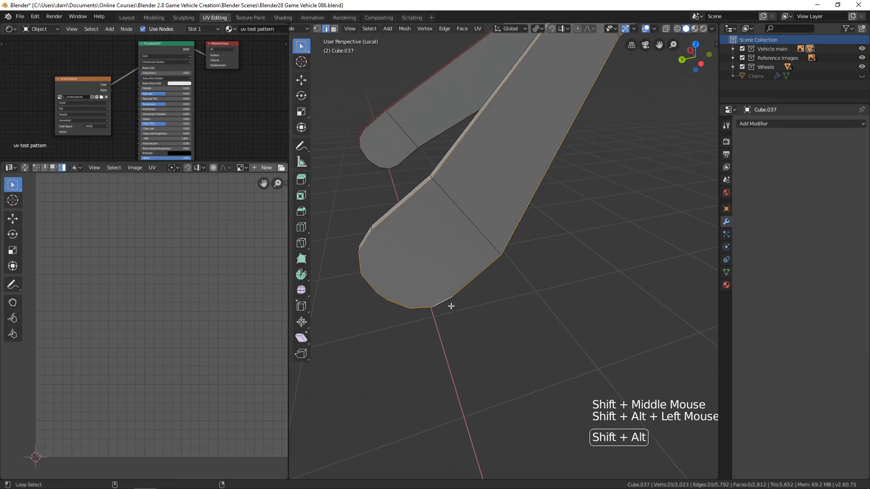
pyautogui.moveTo(429, 283); pyautogui.dragTo(459, 292, button='middle')
pyautogui.hotkey('ctrl', 'e')
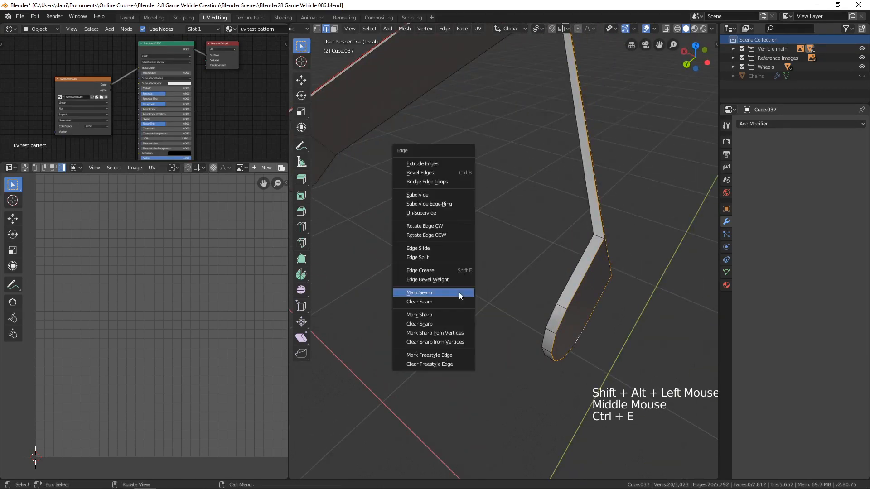
pyautogui.click(458, 293)
pyautogui.scroll(-4, 459, 292)
pyautogui.hotkey('alt', 'a')
# Mark four short edges across the second arm's thin rim, at the bend and rounded end, as seams
pyautogui.moveTo(518, 258); pyautogui.dragTo(563, 245, button='middle')
pyautogui.keyDown('shift'); pyautogui.moveTo(563, 245); pyautogui.dragTo(539, 262, button='middle'); pyautogui.keyUp('shift')
pyautogui.scroll(4, 563, 254)
pyautogui.click(554, 294)
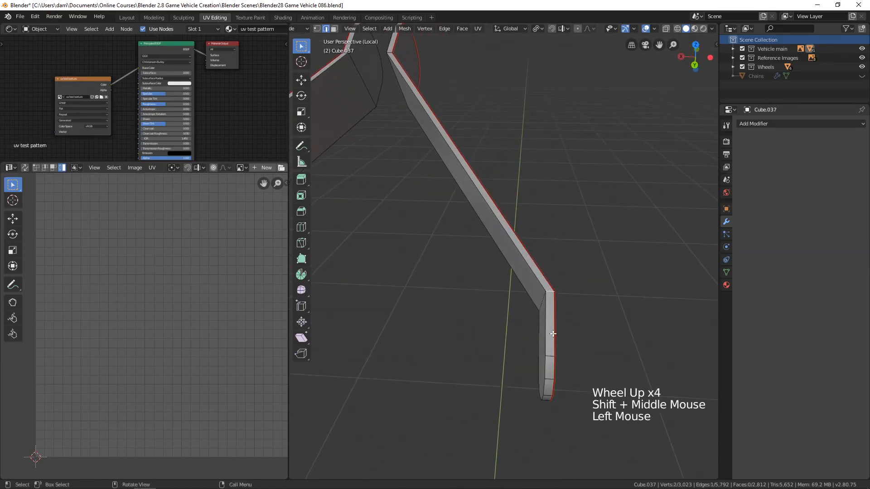
pyautogui.moveTo(550, 293); pyautogui.dragTo(557, 167, button='middle')
pyautogui.keyDown('shift'); pyautogui.click(604, 228); pyautogui.keyUp('shift')
pyautogui.keyDown('shift'); pyautogui.click(620, 173); pyautogui.keyUp('shift')
pyautogui.keyDown('shift'); pyautogui.click(561, 169); pyautogui.keyUp('shift')
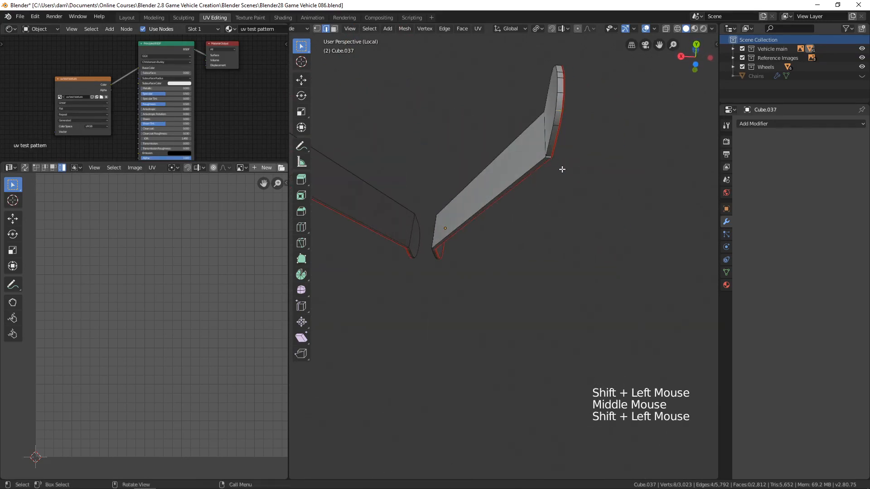
pyautogui.hotkey('ctrl', 'e')
pyautogui.click(548, 170)
# Mark two short edges across the thin rim of the other arm's lower rounded end as seams
pyautogui.moveTo(548, 170); pyautogui.dragTo(526, 271, button='middle')
pyautogui.scroll(-3, 516, 278)
pyautogui.scroll(4, 524, 287)
pyautogui.click(389, 206)
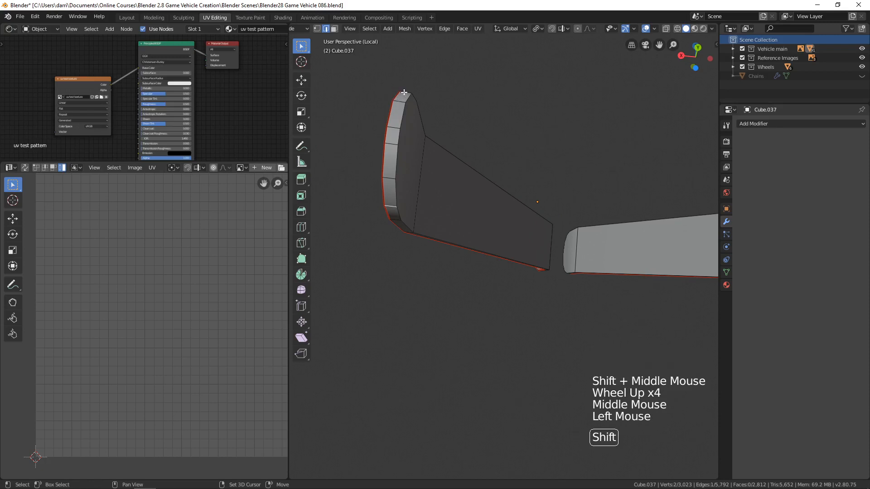
pyautogui.keyDown('shift'); pyautogui.click(403, 92); pyautogui.keyUp('shift')
pyautogui.hotkey('ctrl', 'e')
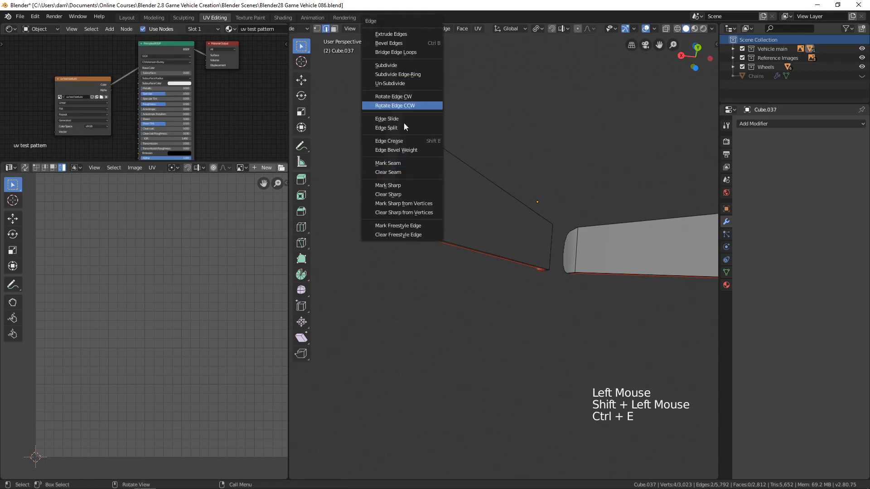
pyautogui.click(401, 163)
# Mark two more short edges across that arm's thin rim at the bends as seams and clear the selection
pyautogui.moveTo(401, 163); pyautogui.dragTo(448, 137, button='middle')
pyautogui.click(449, 346)
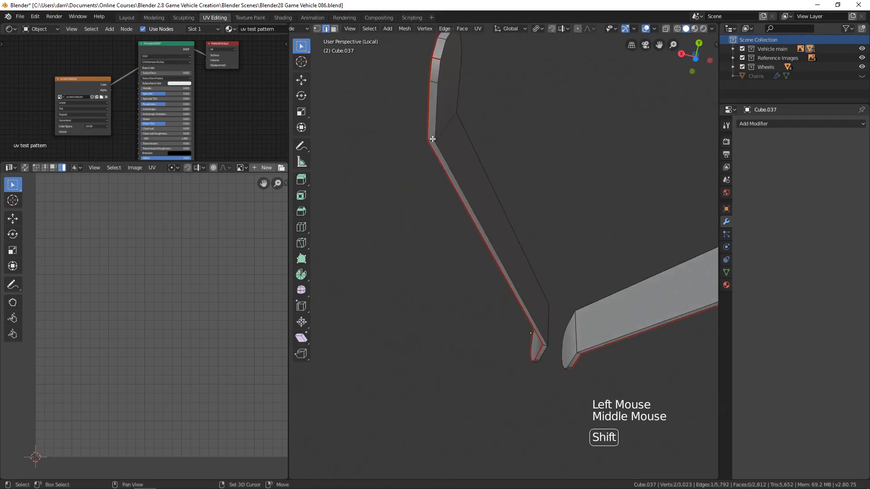
pyautogui.keyDown('shift'); pyautogui.click(432, 139); pyautogui.keyUp('shift')
pyautogui.hotkey('ctrl', 'e')
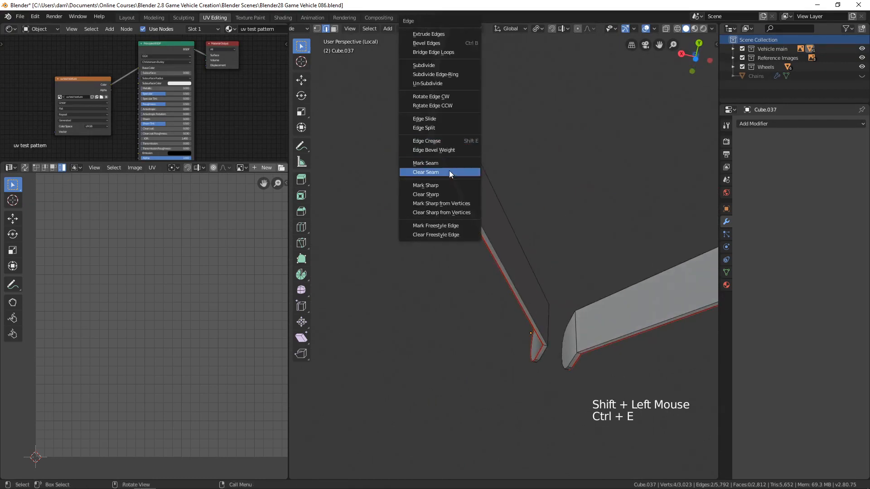
pyautogui.click(446, 163)
pyautogui.hotkey('alt', 'a')
# Mark four short rim edges on the upper side of both arms' top ends, at the bends and curves, as seams
pyautogui.scroll(-3, 518, 208)
pyautogui.moveTo(547, 206); pyautogui.dragTo(516, 273, button='middle')
pyautogui.scroll(4, 438, 359)
pyautogui.click(442, 356)
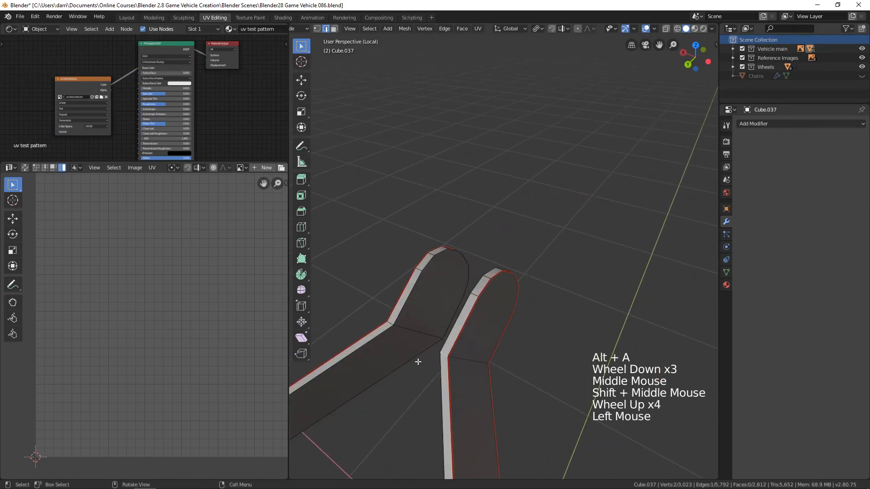
pyautogui.keyDown('shift'); pyautogui.click(433, 275); pyautogui.keyUp('shift')
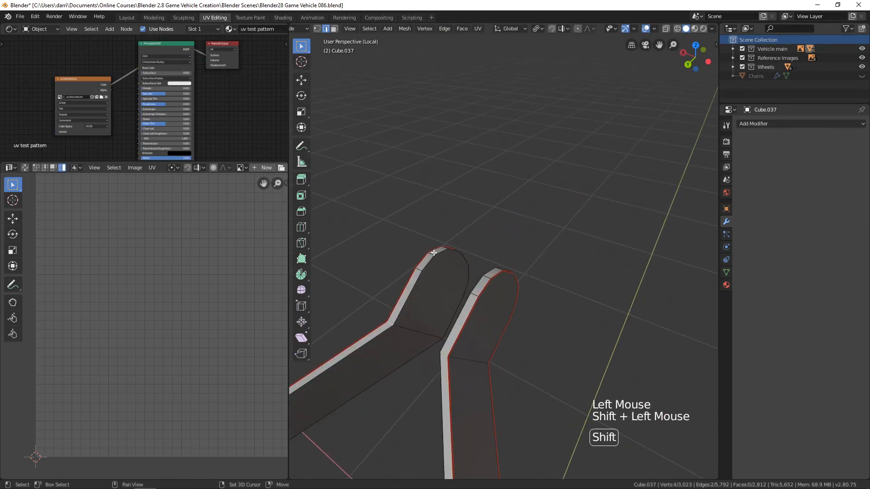
pyautogui.hotkey('ctrl', 'e')
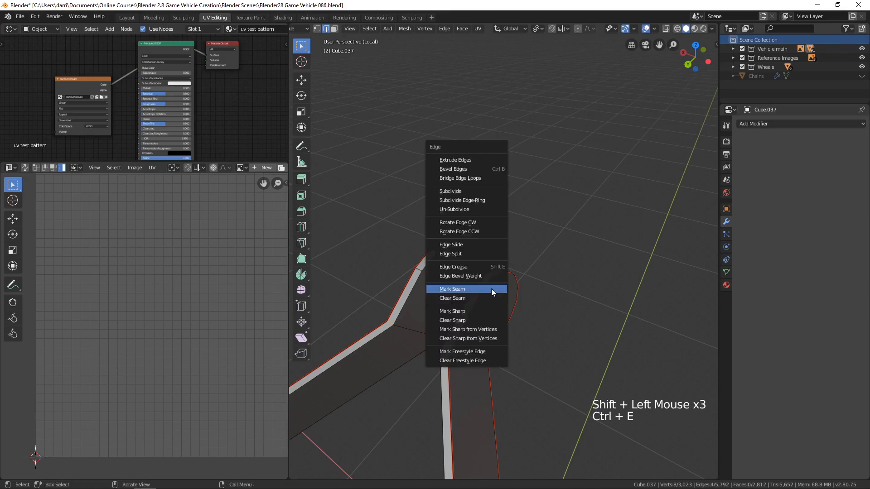
pyautogui.click(490, 289)
# Mark four short rim edges on the underside of both arms' top ends as seams and clear the selection
pyautogui.moveTo(490, 289); pyautogui.dragTo(483, 321, button='middle')
pyautogui.scroll(3, 485, 321)
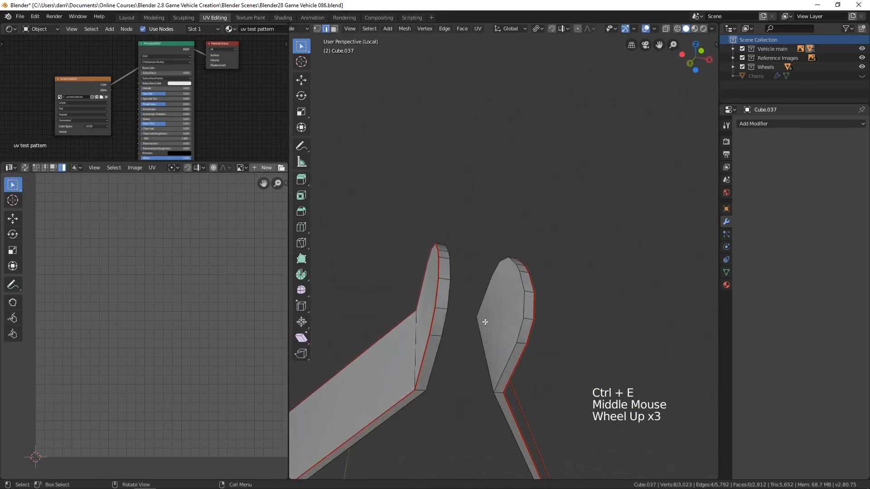
pyautogui.click(524, 320)
pyautogui.keyDown('shift'); pyautogui.click(527, 320); pyautogui.keyUp('shift')
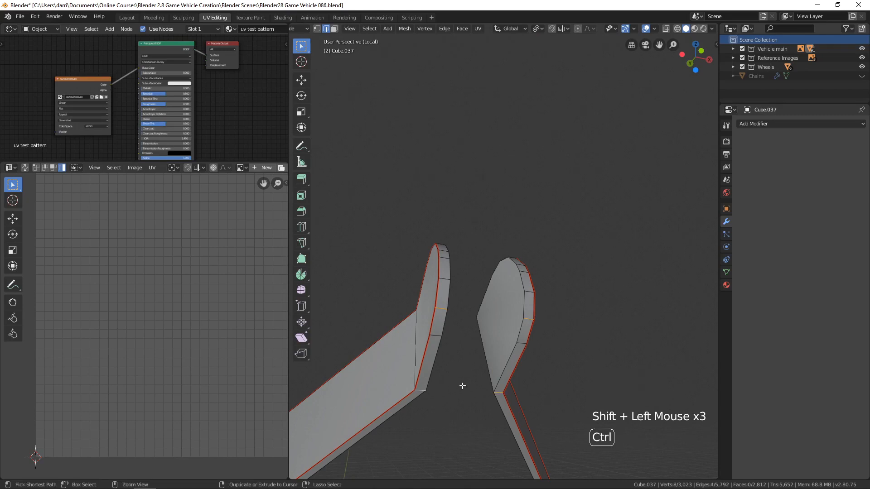
pyautogui.hotkey('ctrl', 'e')
pyautogui.click(448, 386)
pyautogui.hotkey('alt', 'a')
# Select all of both bent arms' geometry and unwrap it along the marked seams
pyautogui.scroll(-5, 453, 339)
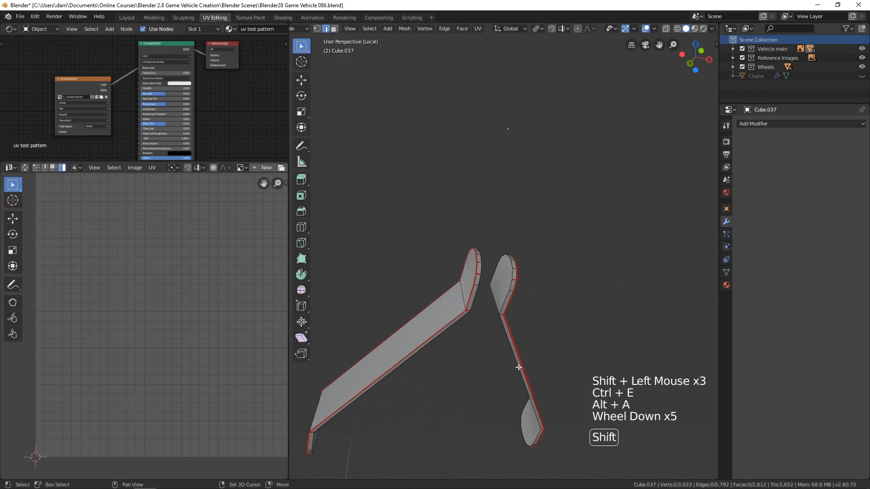
pyautogui.keyDown('shift'); pyautogui.moveTo(453, 340); pyautogui.dragTo(519, 315, button='middle'); pyautogui.keyUp('shift')
pyautogui.scroll(-3, 519, 315)
pyautogui.keyDown('shift'); pyautogui.moveTo(460, 301); pyautogui.dragTo(478, 310, button='middle'); pyautogui.keyUp('shift')
pyautogui.moveTo(478, 310)
pyautogui.mouseDown(button='middle')
pyautogui.moveTo(495, 318)
pyautogui.moveTo(468, 295)
pyautogui.moveTo(566, 301)
pyautogui.moveTo(471, 318)
pyautogui.mouseUp(button='middle')
pyautogui.press('a')
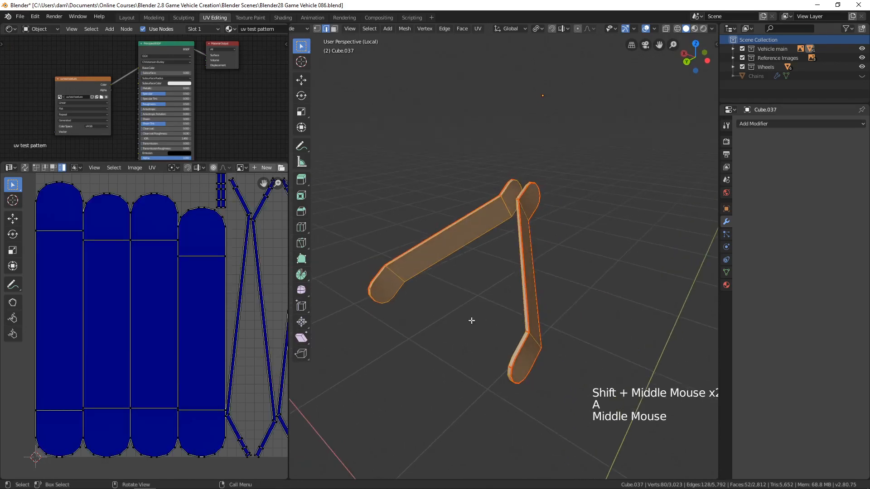
pyautogui.scroll(-3, 218, 328)
pyautogui.keyDown('shift'); pyautogui.moveTo(217, 328); pyautogui.dragTo(209, 328, button='middle'); pyautogui.keyUp('shift')
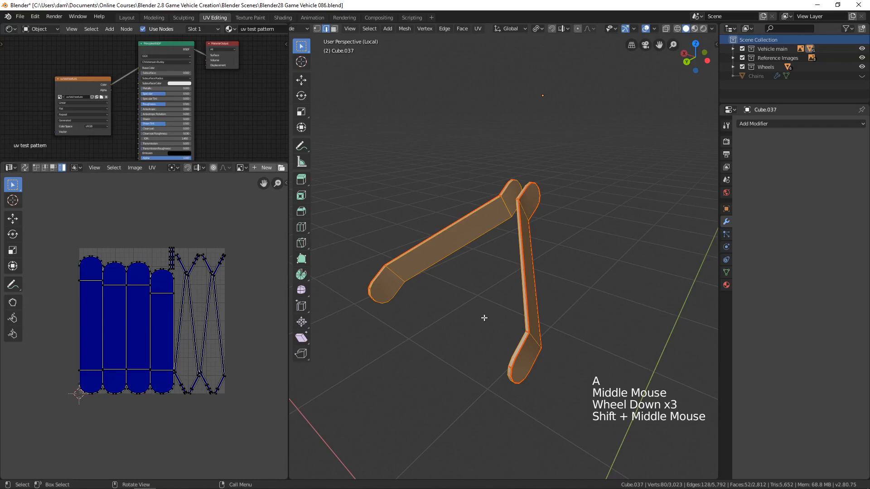
pyautogui.press('u')
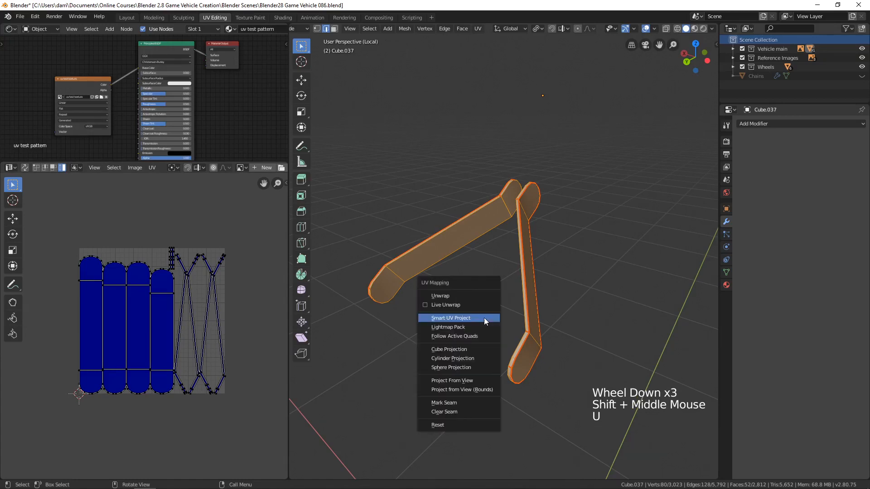
pyautogui.click(448, 296)
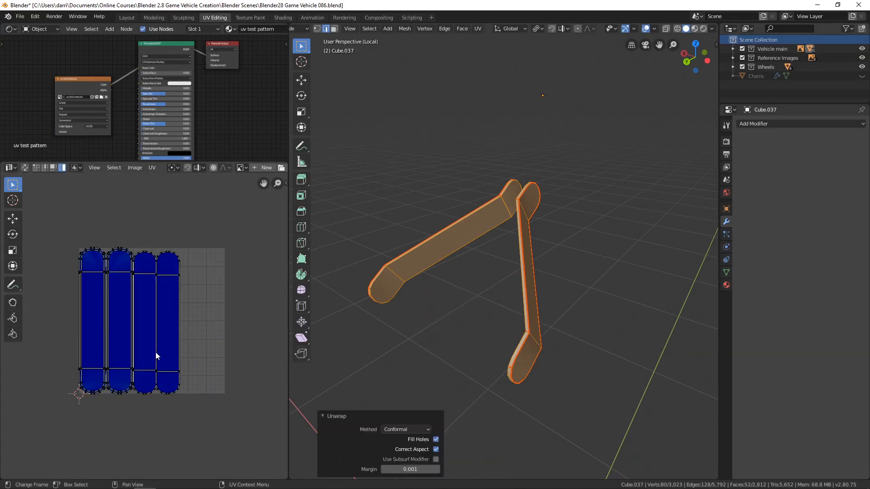
# Try the Angle Based method for the arms' unwrap and switch it back to Conformal
pyautogui.scroll(2, 156, 351)
pyautogui.keyDown('shift'); pyautogui.moveTo(166, 350); pyautogui.dragTo(171, 350, button='middle'); pyautogui.keyUp('shift')
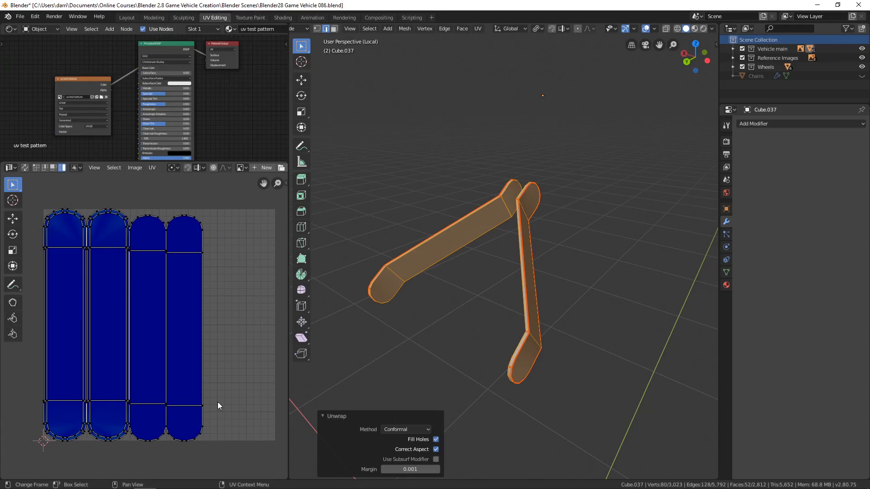
pyautogui.click(393, 430)
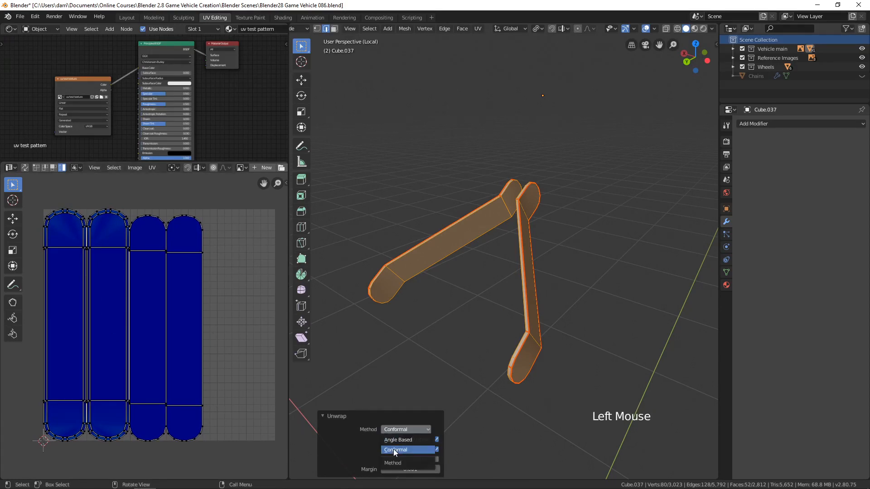
pyautogui.click(398, 436)
pyautogui.click(398, 429)
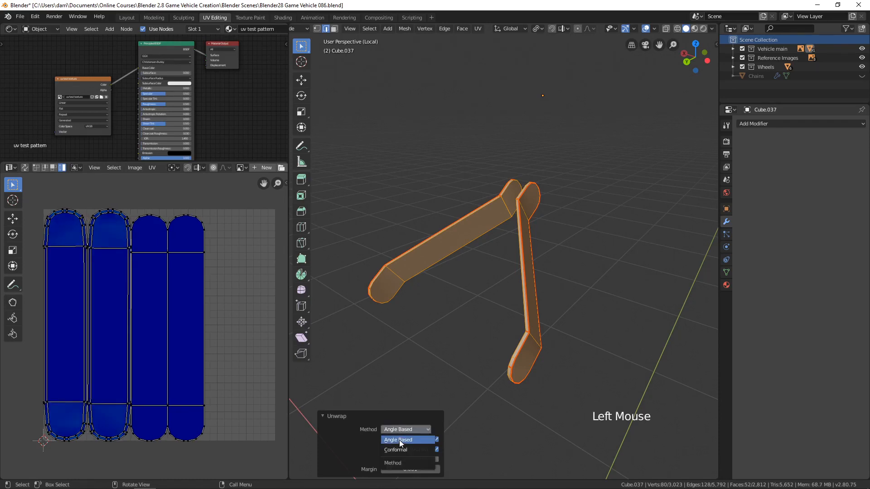
pyautogui.click(400, 450)
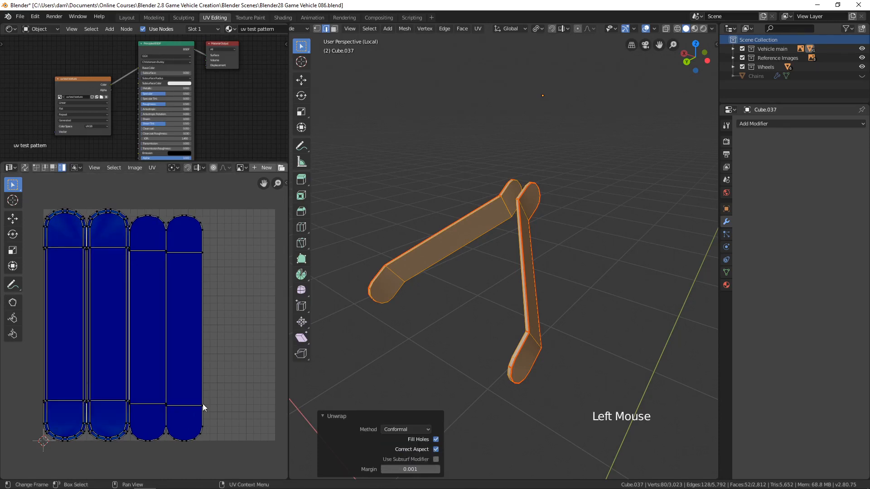
# Reveal all hidden parts of the gun mount and clear the selection
pyautogui.scroll(-3, 203, 403)
pyautogui.keyDown('shift'); pyautogui.moveTo(193, 378); pyautogui.dragTo(213, 386, button='middle'); pyautogui.keyUp('shift')
pyautogui.scroll(2, 204, 383)
pyautogui.moveTo(417, 360); pyautogui.dragTo(503, 349, button='middle')
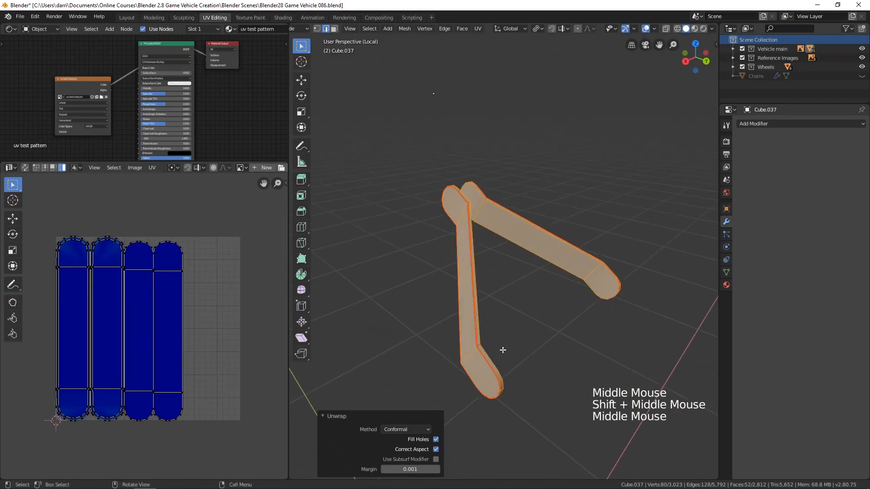
pyautogui.hotkey('alt', 'h')
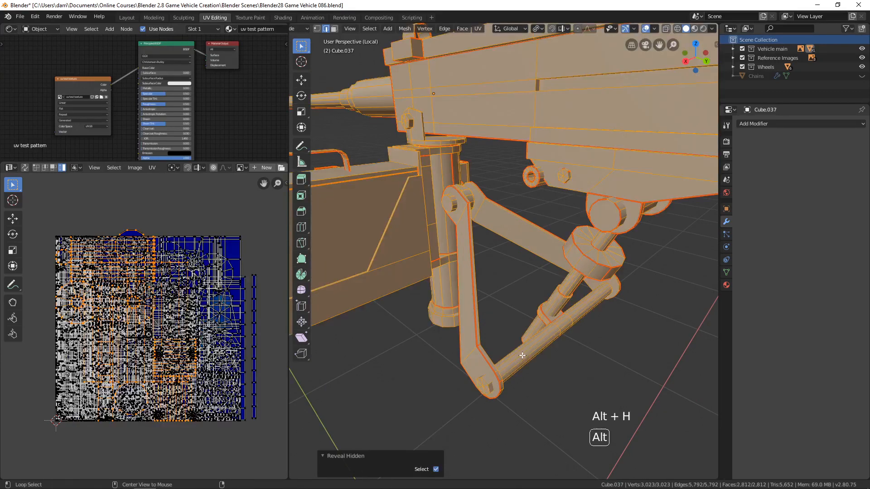
pyautogui.moveTo(512, 342); pyautogui.dragTo(500, 358, button='middle')
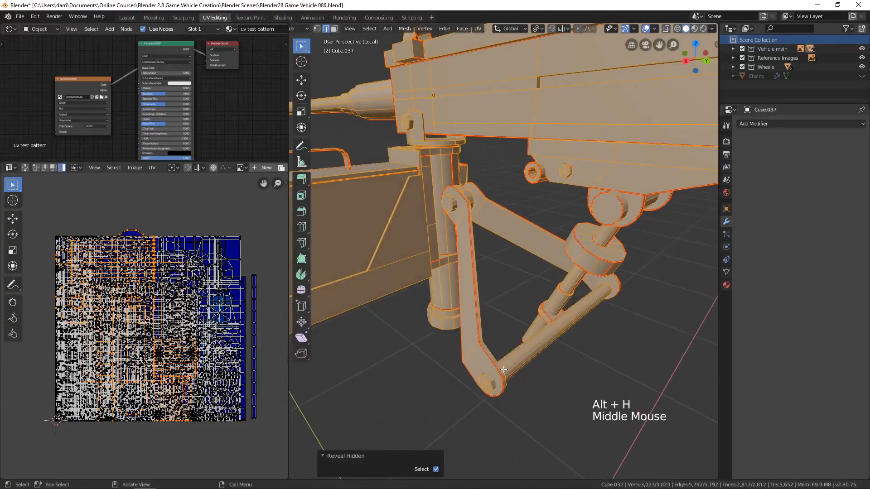
pyautogui.scroll(2, 495, 299)
pyautogui.moveTo(494, 299); pyautogui.dragTo(478, 276, button='middle')
pyautogui.hotkey('alt', 'a')
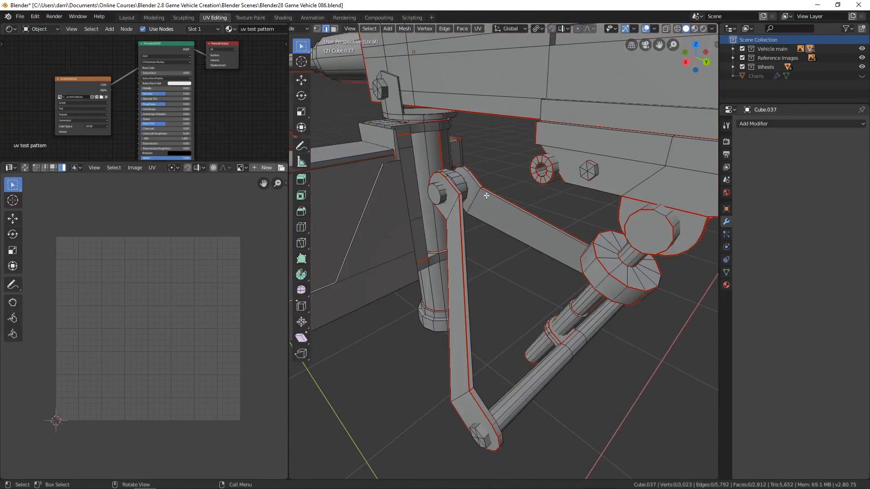
# Isolate the cylindrical pin and the rounded bracket around it at the arms' upper joint by hiding everything else
pyautogui.press('l')
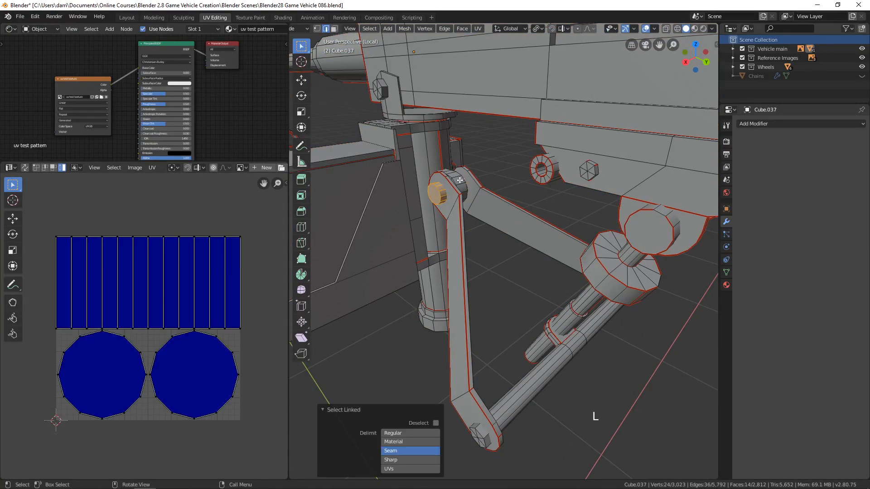
pyautogui.press('l')
pyautogui.moveTo(513, 246); pyautogui.dragTo(446, 240, button='middle')
pyautogui.hotkey('shift', 'h')
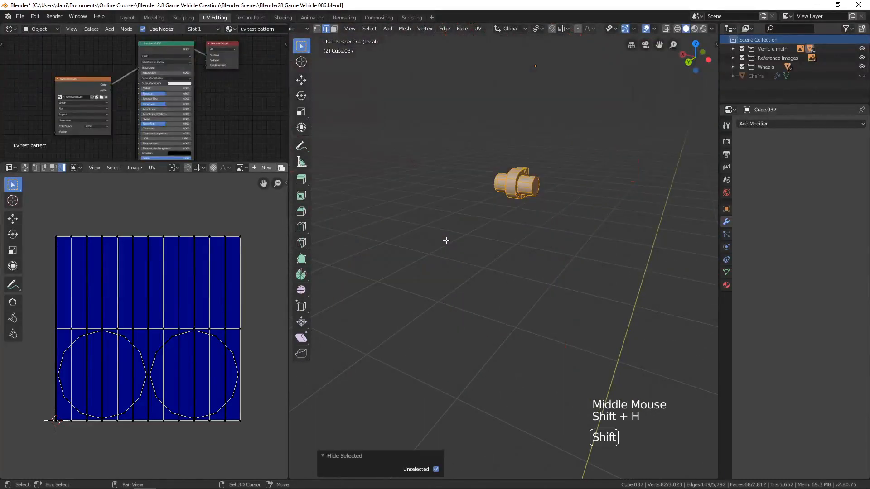
# Mark the curved edge loops on both sides of the bracket's outer rim as seams and clear the selection
pyautogui.press('KP_Decimal')
pyautogui.moveTo(571, 223)
pyautogui.mouseDown(button='middle')
pyautogui.moveTo(421, 218)
pyautogui.moveTo(421, 225)
pyautogui.moveTo(466, 242)
pyautogui.moveTo(582, 231)
pyautogui.moveTo(564, 237)
pyautogui.mouseUp(button='middle')
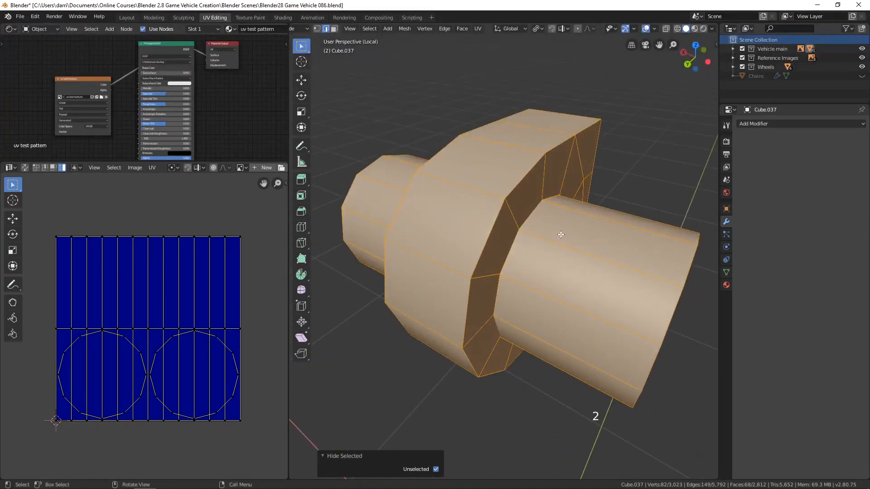
pyautogui.scroll(-3, 561, 234)
pyautogui.keyDown('alt'); pyautogui.click(511, 221); pyautogui.keyUp('alt')
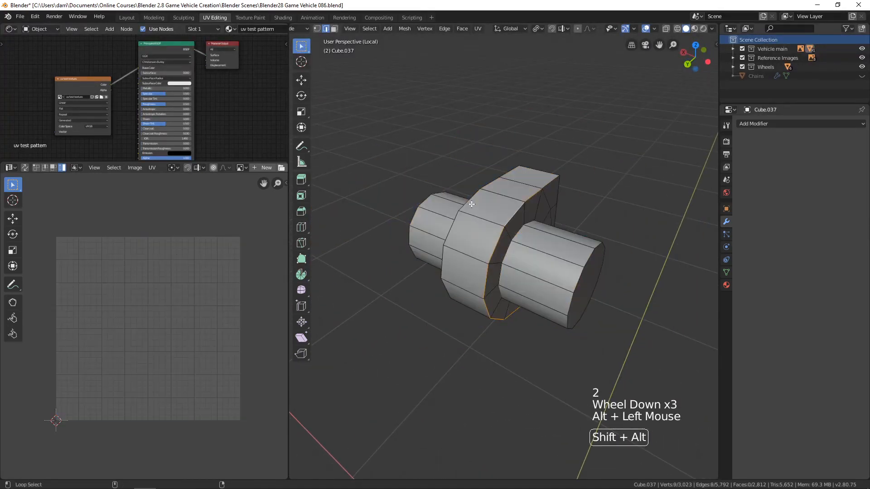
pyautogui.keyDown('alt'); pyautogui.keyDown('shift'); pyautogui.click(471, 201); pyautogui.keyUp('shift'); pyautogui.keyUp('alt')
pyautogui.hotkey('ctrl', 'e')
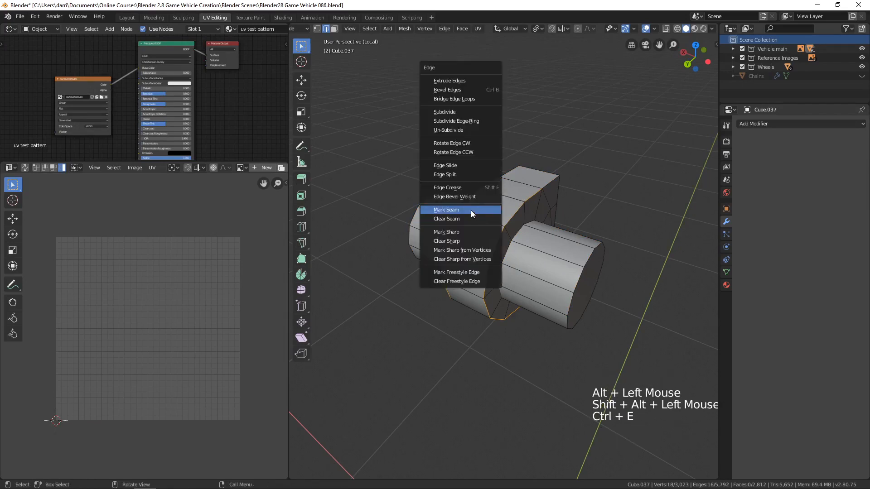
pyautogui.click(471, 210)
pyautogui.hotkey('alt', 'a')
# Mark the four straight rim edges leading to the bracket's open flat side as seams
pyautogui.scroll(-1, 565, 240)
pyautogui.moveTo(564, 251); pyautogui.dragTo(481, 254, button='middle')
pyautogui.keyDown('shift'); pyautogui.click(550, 212); pyautogui.keyUp('shift')
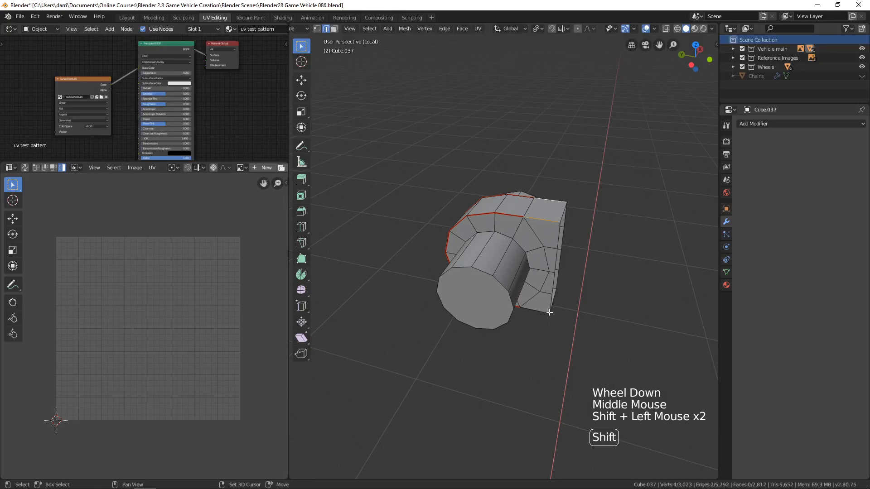
pyautogui.moveTo(620, 282); pyautogui.dragTo(492, 317, button='middle')
pyautogui.keyDown('shift'); pyautogui.click(493, 317); pyautogui.keyUp('shift')
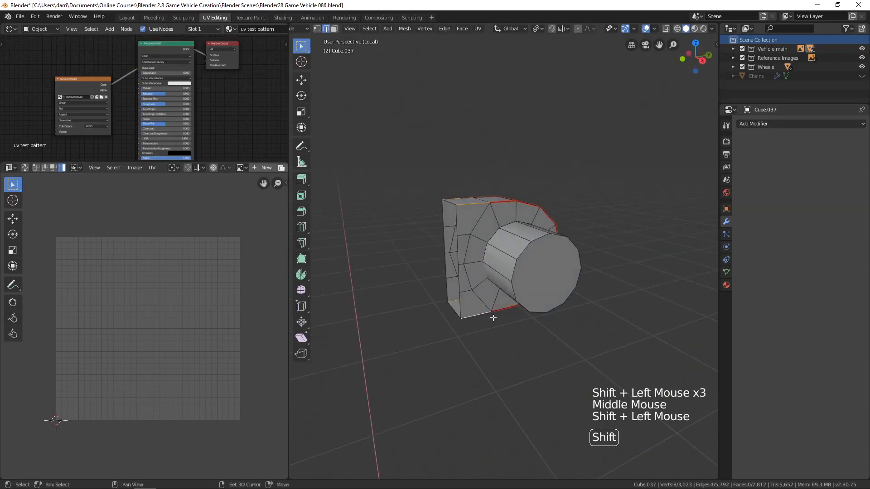
pyautogui.hotkey('ctrl', 'e')
pyautogui.click(481, 316)
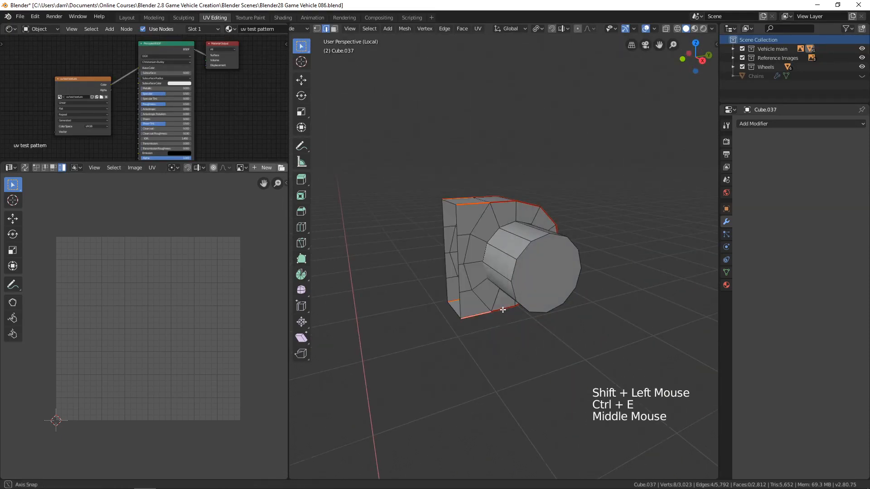
# Mark one lengthwise edge on the underside of the pin as a seam
pyautogui.moveTo(481, 317); pyautogui.dragTo(487, 253, button='middle')
pyautogui.click(523, 251)
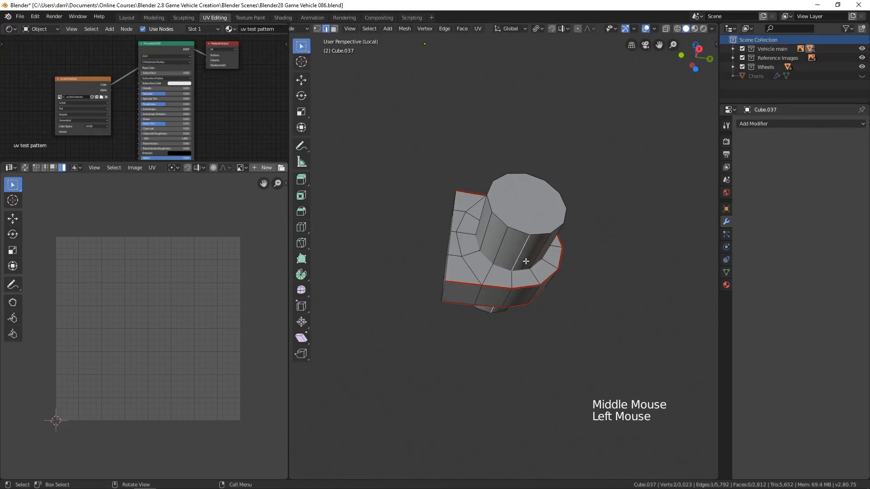
pyautogui.hotkey('ctrl', 'e')
pyautogui.click(520, 261)
# Mark the edge loop around one end cap of the pin as a seam, leaving one edge unmarked
pyautogui.moveTo(520, 261); pyautogui.dragTo(639, 258, button='middle')
pyautogui.keyDown('alt'); pyautogui.click(537, 233); pyautogui.keyUp('alt')
pyautogui.keyDown('shift'); pyautogui.click(527, 229); pyautogui.keyUp('shift')
pyautogui.hotkey('ctrl', 'e')
pyautogui.click(508, 233)
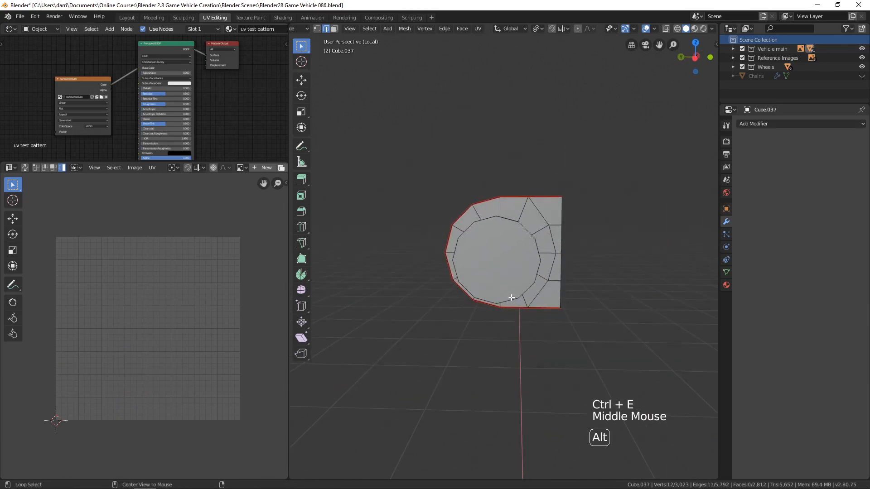
# Mark the edge loop around the pin's other end cap, except one edge, as a seam and clear the selection
pyautogui.keyDown('alt'); pyautogui.click(511, 298); pyautogui.keyUp('alt')
pyautogui.moveTo(511, 297); pyautogui.dragTo(494, 262, button='middle')
pyautogui.keyDown('shift'); pyautogui.click(494, 261); pyautogui.keyUp('shift')
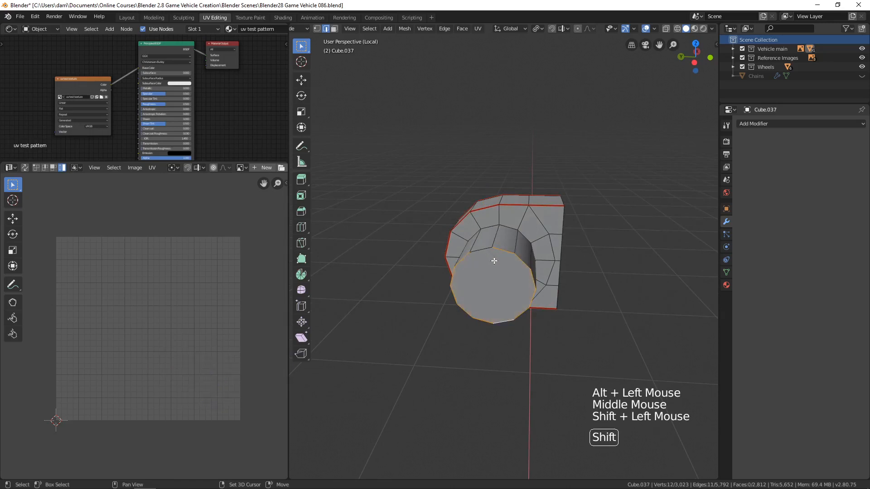
pyautogui.hotkey('ctrl', 'e')
pyautogui.click(493, 262)
pyautogui.hotkey('alt', 'a')
# Select the whole pin and bracket and unwrap them along the seams
pyautogui.scroll(-3, 530, 271)
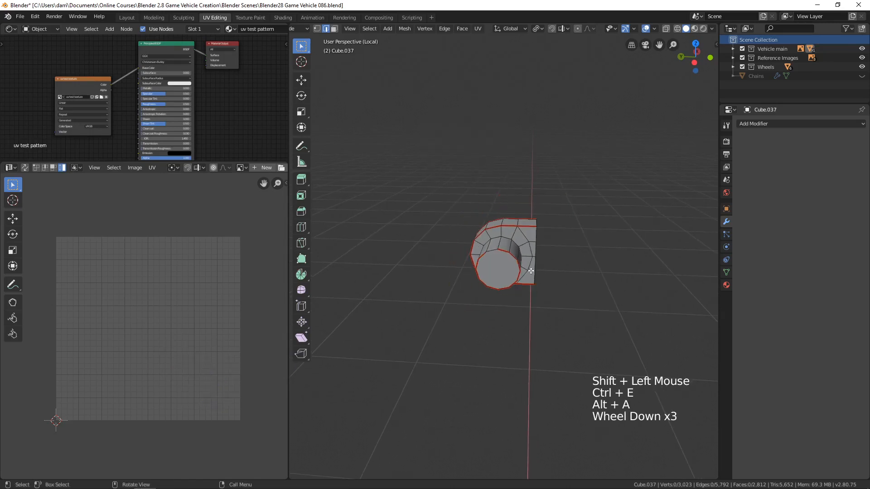
pyautogui.moveTo(531, 271); pyautogui.dragTo(601, 275, button='middle')
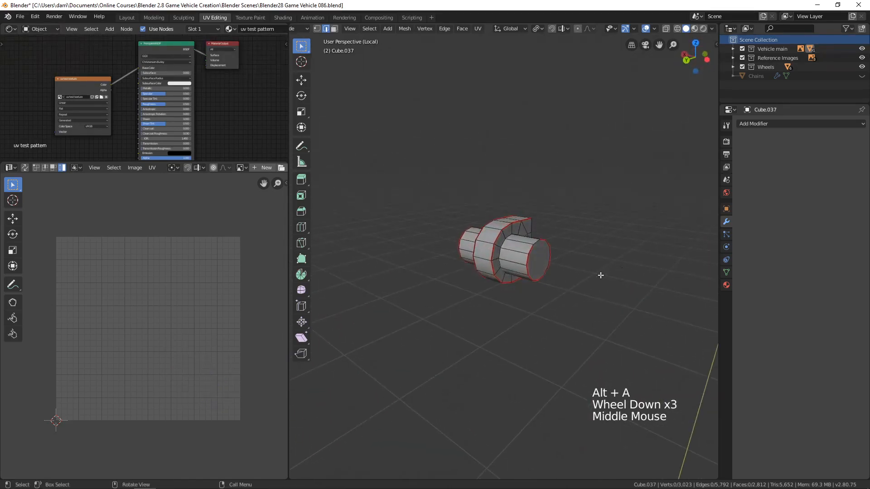
pyautogui.press('a')
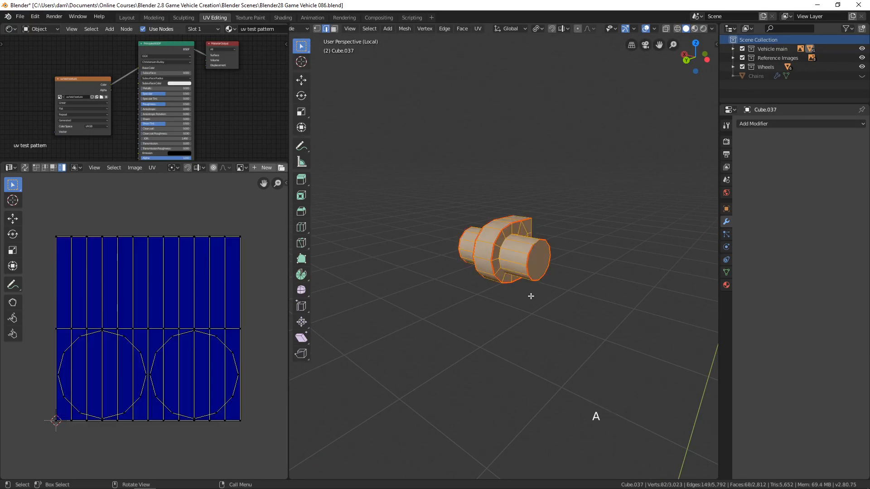
pyautogui.press('u')
pyautogui.click(506, 297)
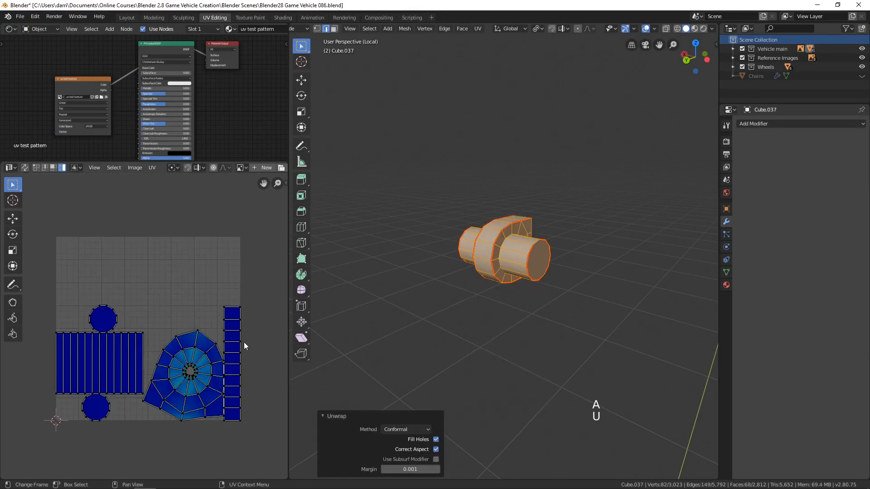
# Select the bracket's side faces, inner ring and outer rim, and hide the pin to isolate it
pyautogui.scroll(4, 197, 371)
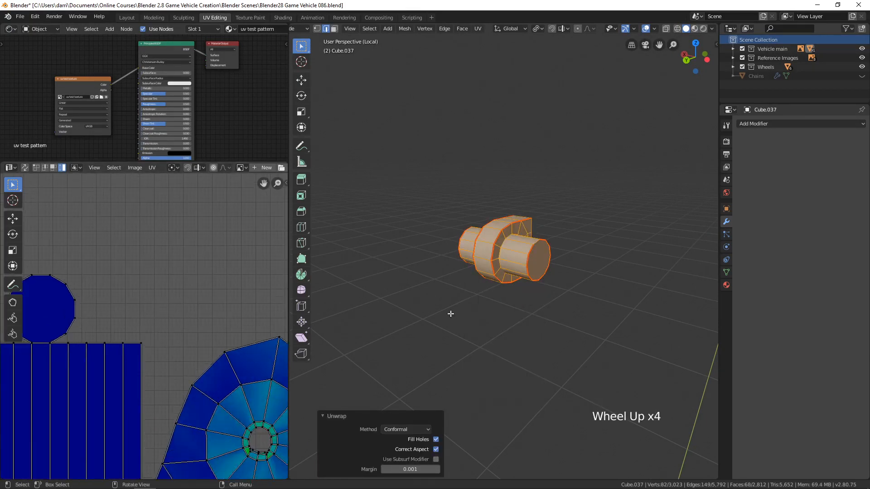
pyautogui.moveTo(450, 312); pyautogui.dragTo(509, 431, button='middle')
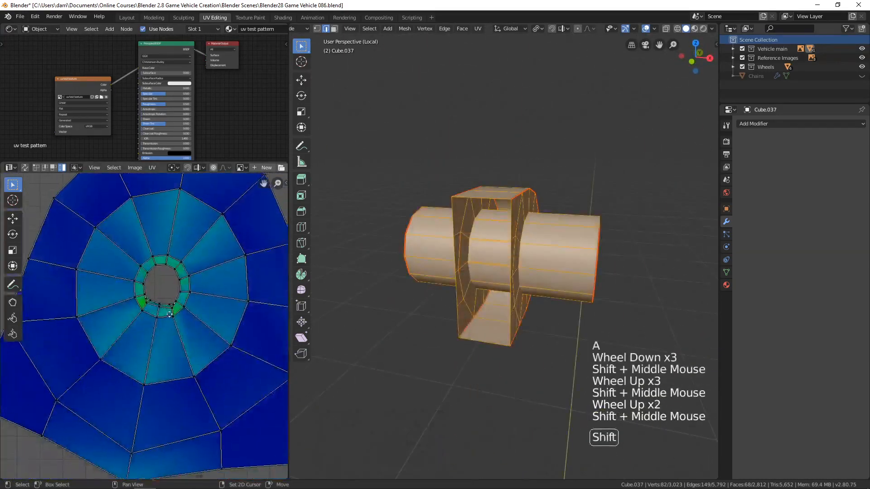
pyautogui.scroll(-1, 159, 317)
pyautogui.moveTo(534, 335); pyautogui.dragTo(505, 325, button='middle')
pyautogui.hotkey('alt', 'a')
pyautogui.press('l')
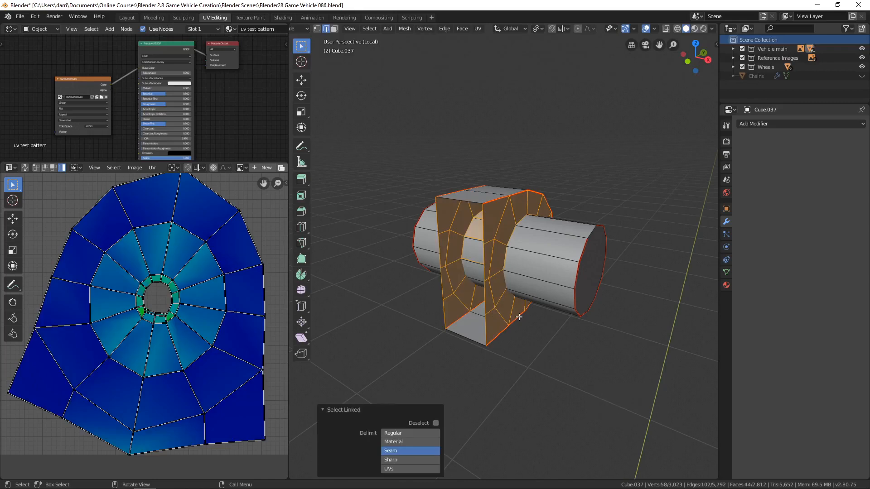
pyautogui.keyDown('shift'); pyautogui.click(514, 336); pyautogui.keyUp('shift')
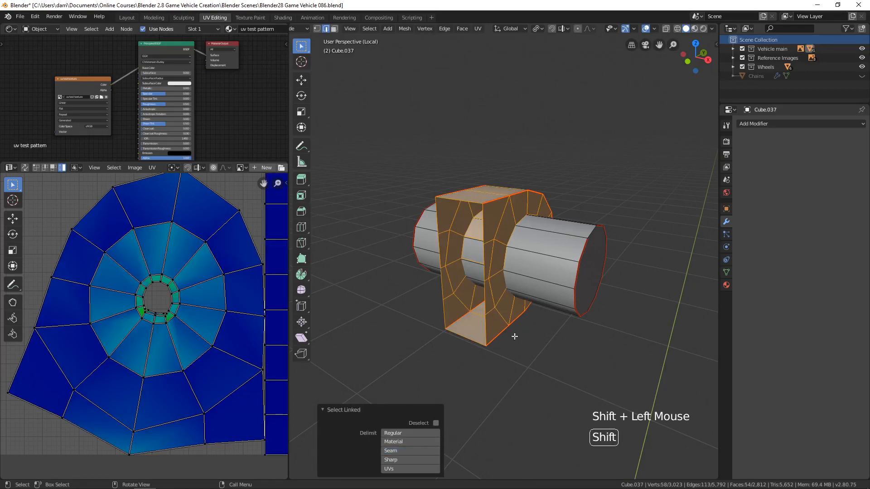
pyautogui.moveTo(529, 328); pyautogui.dragTo(562, 320, button='middle')
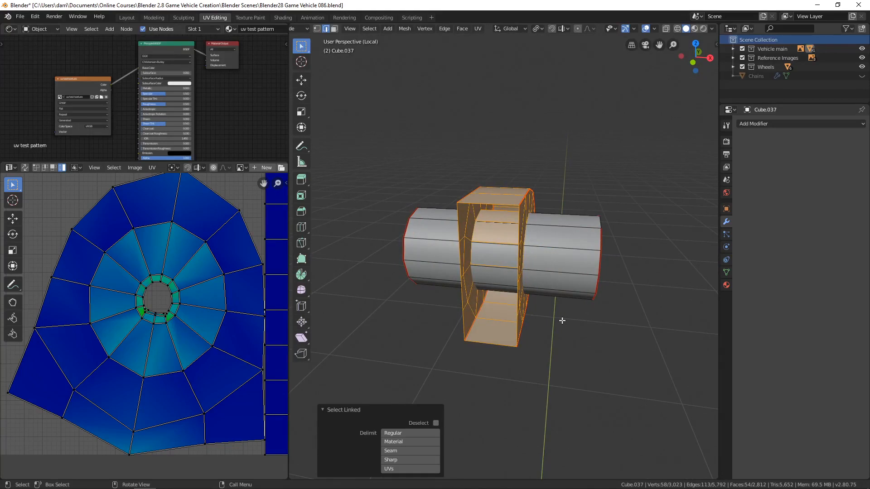
pyautogui.hotkey('shift', 'h')
# Clear the selection and delete the loop of faces lining the bracket's hole where the pin passes through
pyautogui.moveTo(543, 318); pyautogui.dragTo(516, 247, button='middle')
pyautogui.scroll(1, 512, 256)
pyautogui.hotkey('alt', 'a')
pyautogui.press('3')
pyautogui.scroll(1, 516, 247)
pyautogui.keyDown('alt'); pyautogui.click(532, 244); pyautogui.keyUp('alt')
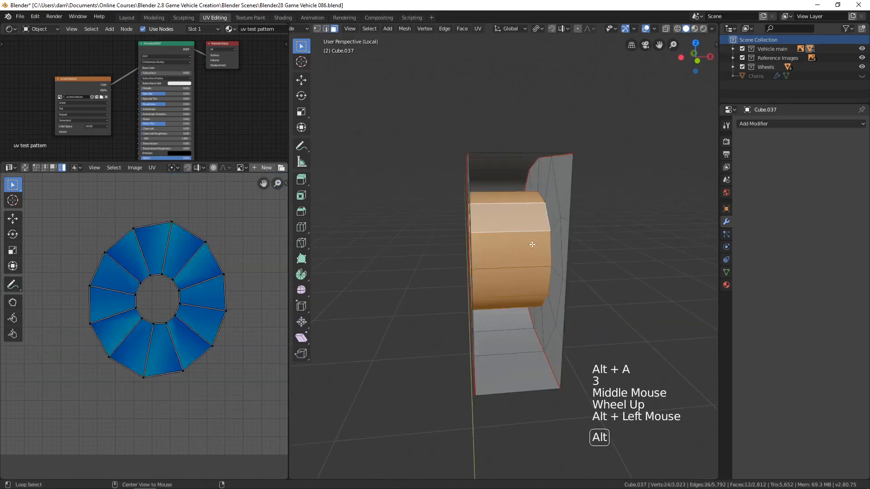
pyautogui.press('x')
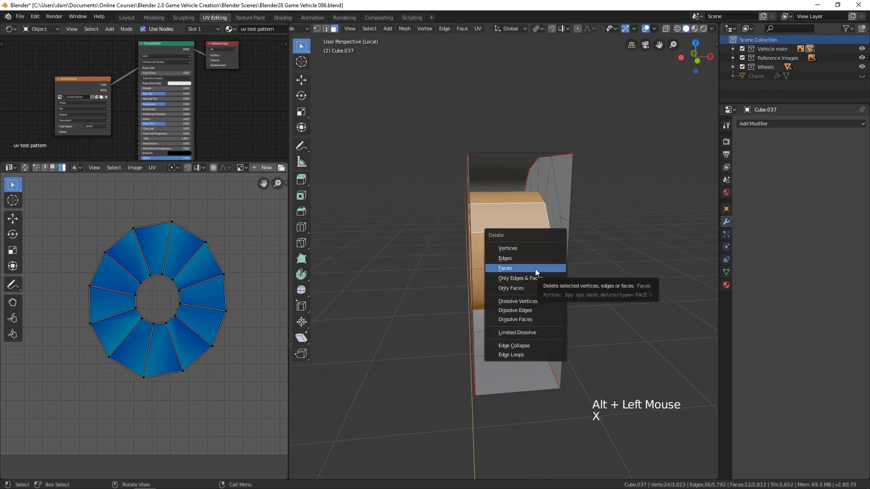
pyautogui.click(534, 268)
pyautogui.scroll(-4, 666, 293)
pyautogui.press('Tab')
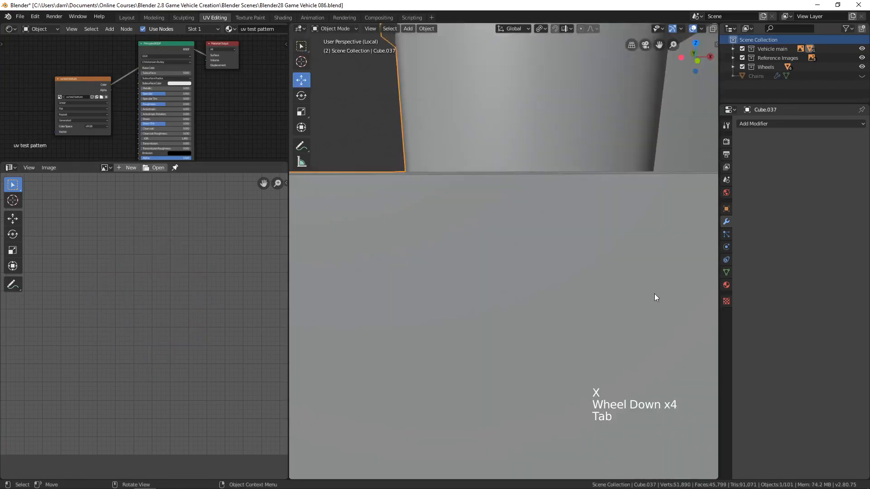
pyautogui.press('Tab')
pyautogui.moveTo(645, 301); pyautogui.dragTo(593, 295, button='middle')
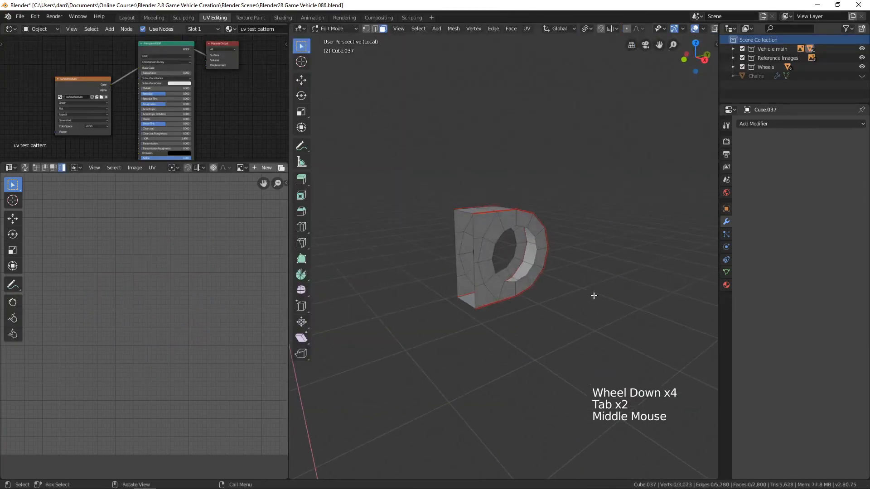
# Reveal all hidden parts, select the complete pin and bracket, hide everything else, and clear the selection
pyautogui.hotkey('alt', 'h')
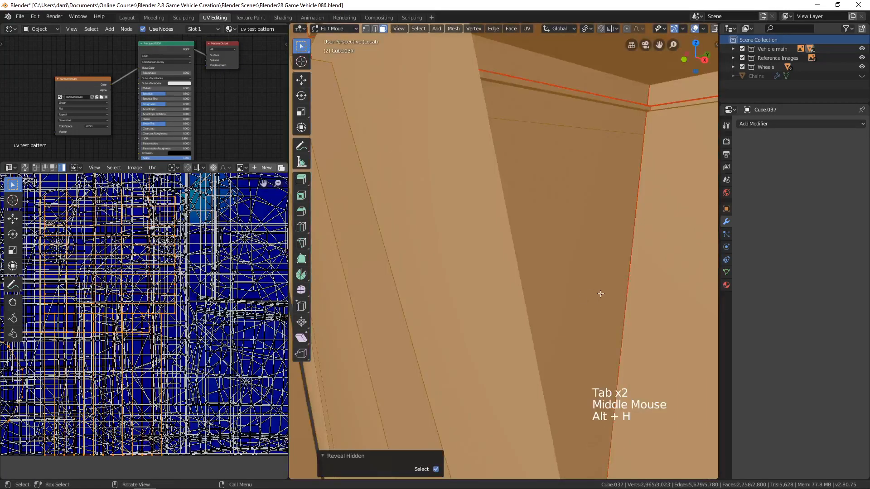
pyautogui.scroll(-5, 601, 294)
pyautogui.moveTo(601, 294); pyautogui.dragTo(553, 284, button='middle')
pyautogui.scroll(3, 553, 284)
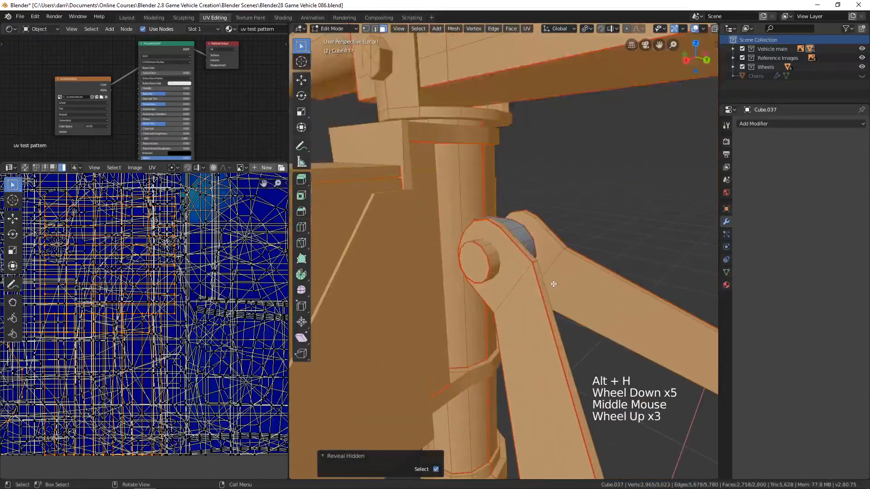
pyautogui.hotkey('alt', 'a')
pyautogui.press('l')
pyautogui.press('l')
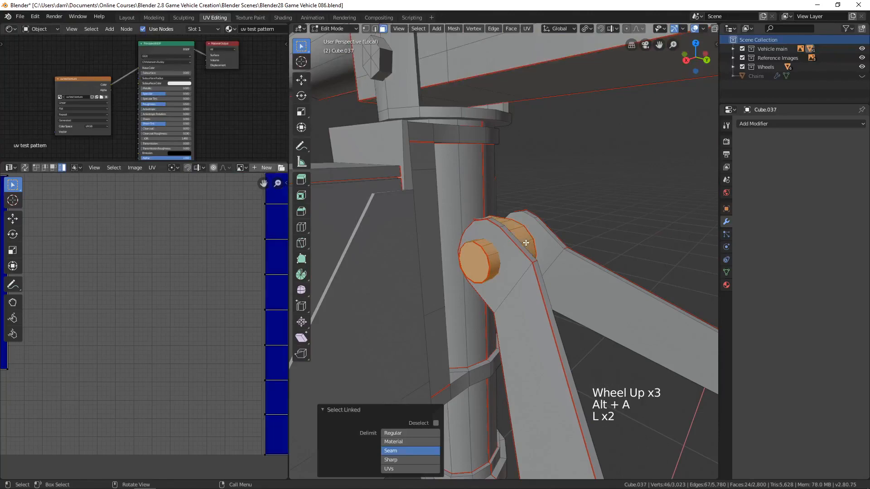
pyautogui.moveTo(512, 230); pyautogui.dragTo(548, 258, button='middle')
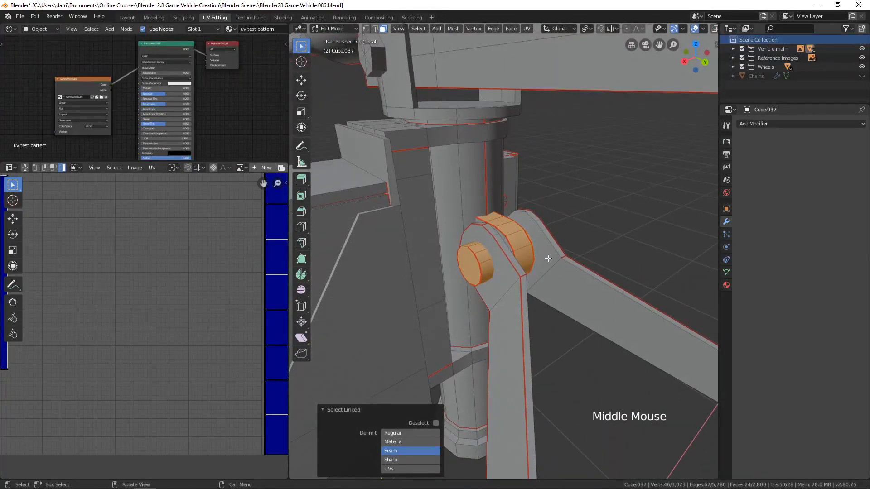
pyautogui.keyDown('shift'); pyautogui.click(416, 450); pyautogui.keyUp('shift')
pyautogui.moveTo(566, 303); pyautogui.dragTo(602, 291, button='middle')
pyautogui.hotkey('shift', 'h')
pyautogui.scroll(7, 547, 299)
pyautogui.hotkey('alt', 'a')
pyautogui.scroll(-3, 602, 292)
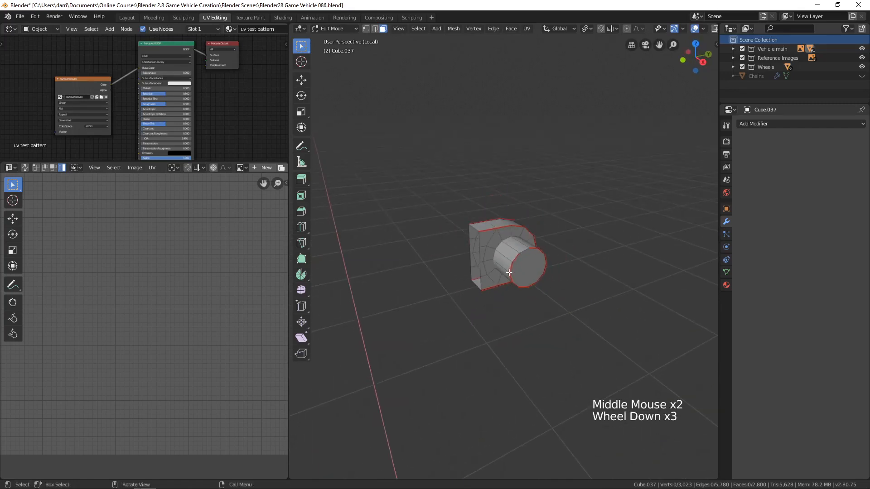
# Select the whole bracket without the pin and unwrap it along its seams
pyautogui.press('l')
pyautogui.scroll(-2, 481, 316)
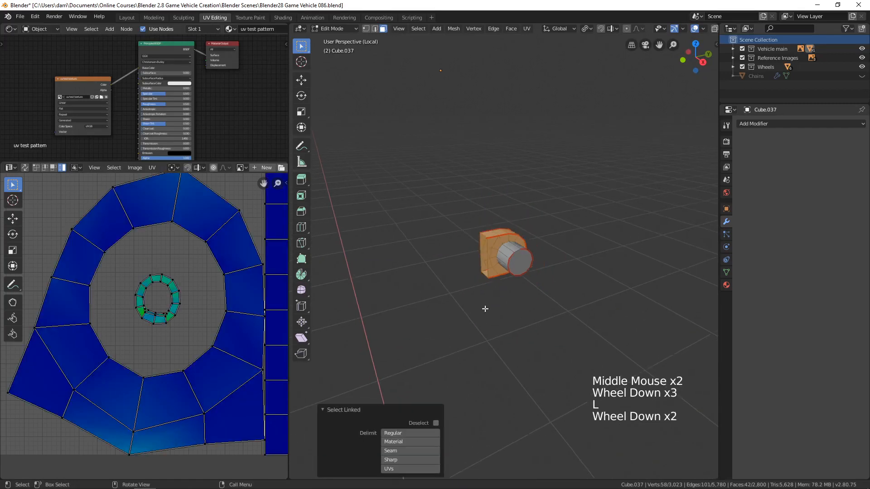
pyautogui.scroll(-1, 481, 316)
pyautogui.scroll(-2, 152, 330)
pyautogui.scroll(-3, 173, 324)
pyautogui.scroll(-4, 177, 321)
pyautogui.keyDown('shift'); pyautogui.moveTo(177, 320); pyautogui.dragTo(254, 363, button='middle'); pyautogui.keyUp('shift')
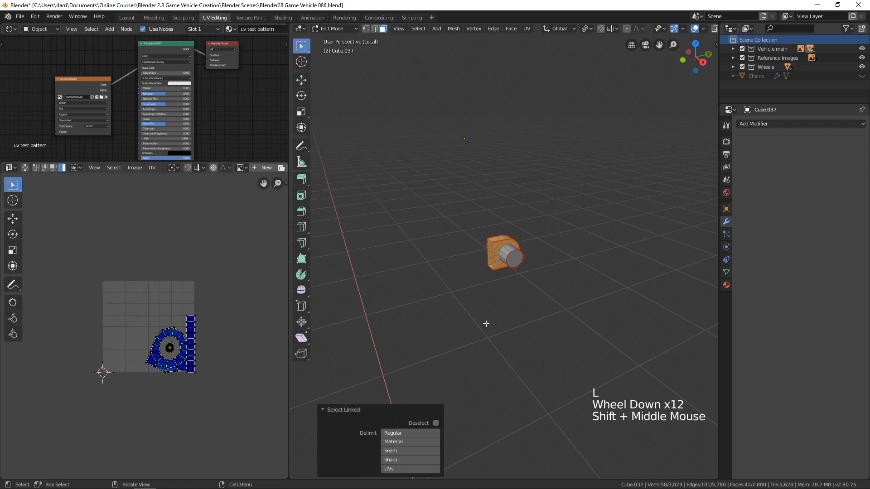
pyautogui.press('u')
pyautogui.click(465, 324)
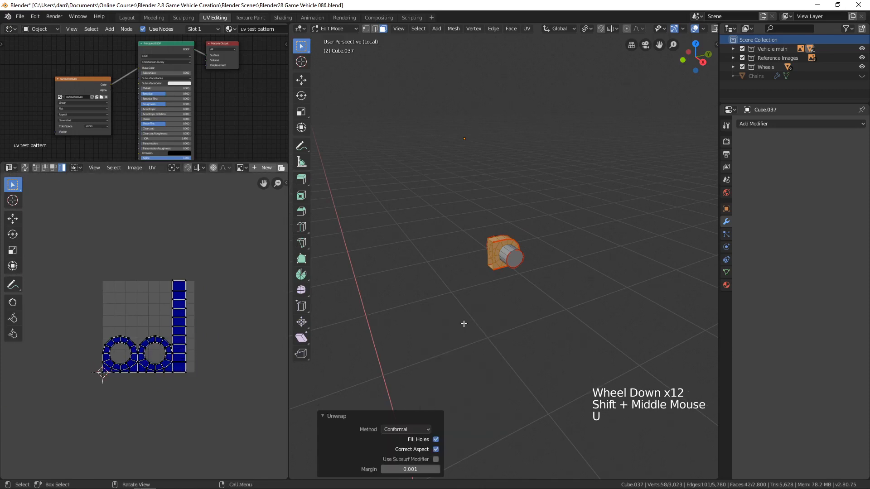
pyautogui.scroll(3, 147, 355)
pyautogui.keyDown('shift'); pyautogui.moveTo(148, 355); pyautogui.dragTo(184, 352, button='middle'); pyautogui.keyUp('shift')
pyautogui.scroll(2, 514, 297)
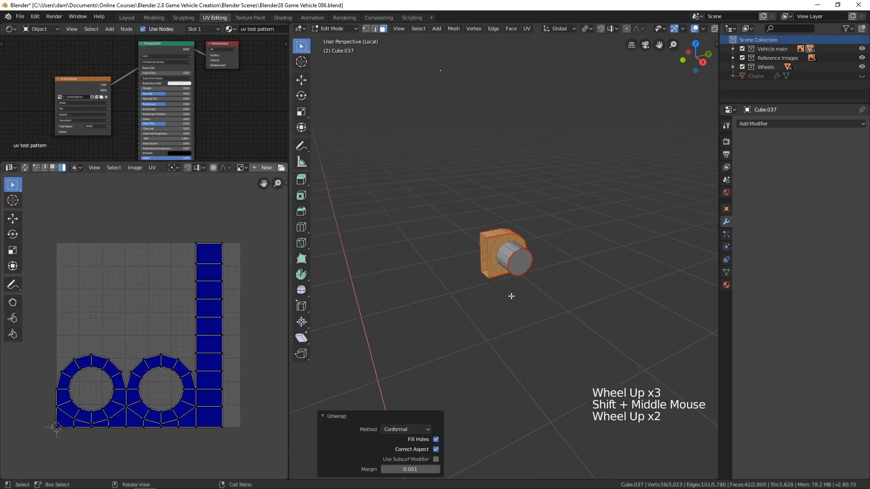
# Add the pin to the selection and unwrap the pin and bracket together
pyautogui.keyDown('shift'); pyautogui.moveTo(513, 297); pyautogui.dragTo(509, 284, button='middle'); pyautogui.keyUp('shift')
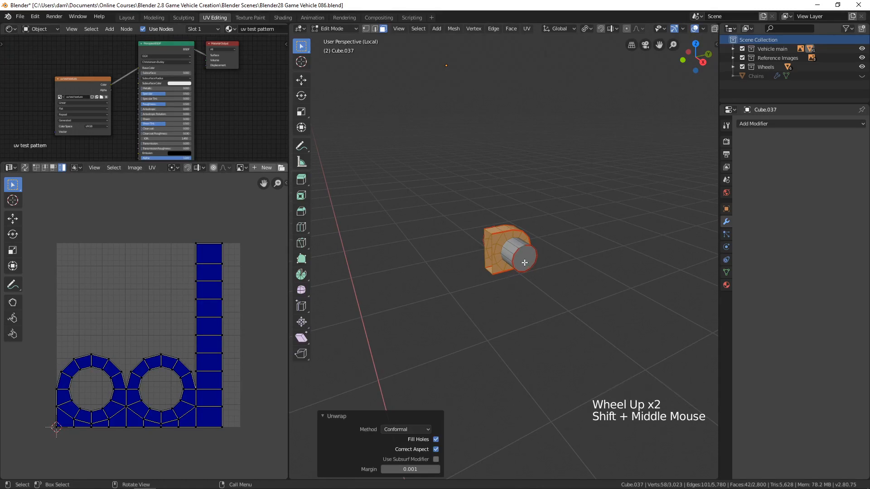
pyautogui.press('l')
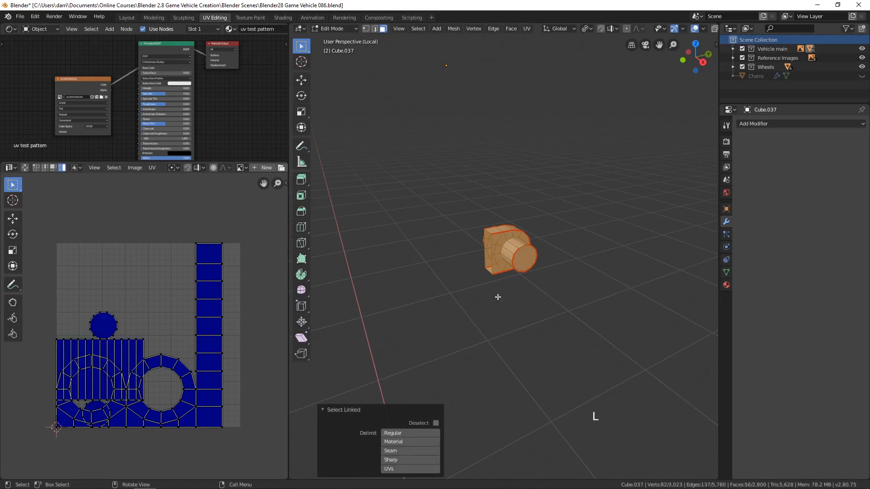
pyautogui.press('u')
pyautogui.click(478, 297)
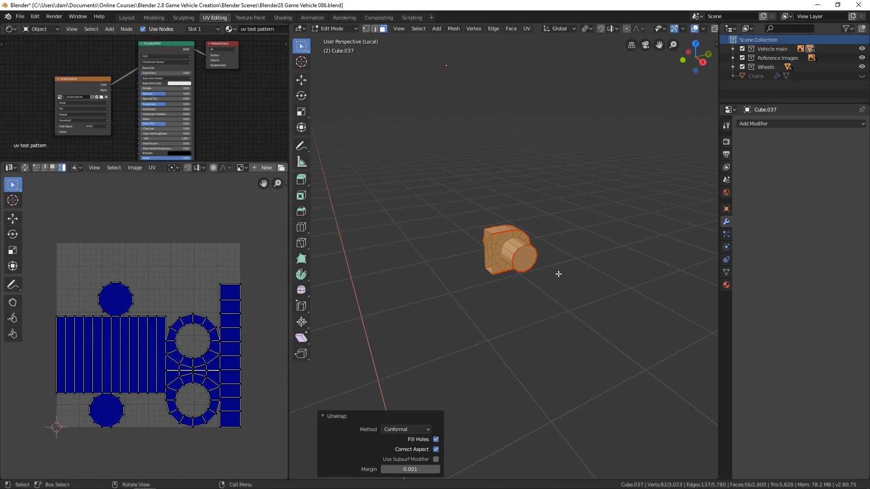
pyautogui.scroll(4, 541, 272)
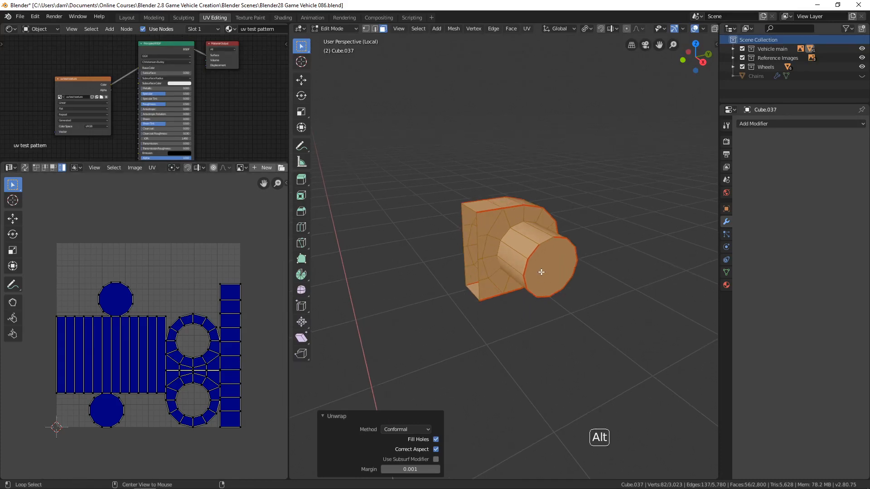
# Reveal the rest of the gun, select the two hexagonal bolt heads at the ends of the lower rod, and isolate them
pyautogui.hotkey('alt', 'h')
pyautogui.scroll(-7, 502, 278)
pyautogui.keyDown('shift'); pyautogui.moveTo(497, 314); pyautogui.dragTo(504, 296, button='middle'); pyautogui.keyUp('shift')
pyautogui.hotkey('alt', 'a')
pyautogui.press('l')
pyautogui.press('l')
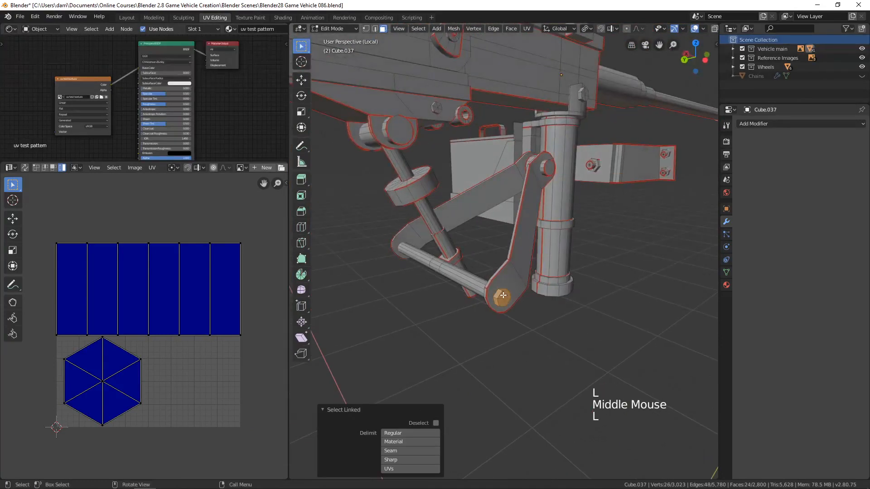
pyautogui.scroll(3, 508, 302)
pyautogui.scroll(-3, 501, 304)
pyautogui.keyDown('shift'); pyautogui.moveTo(501, 305); pyautogui.dragTo(515, 324, button='middle'); pyautogui.keyUp('shift')
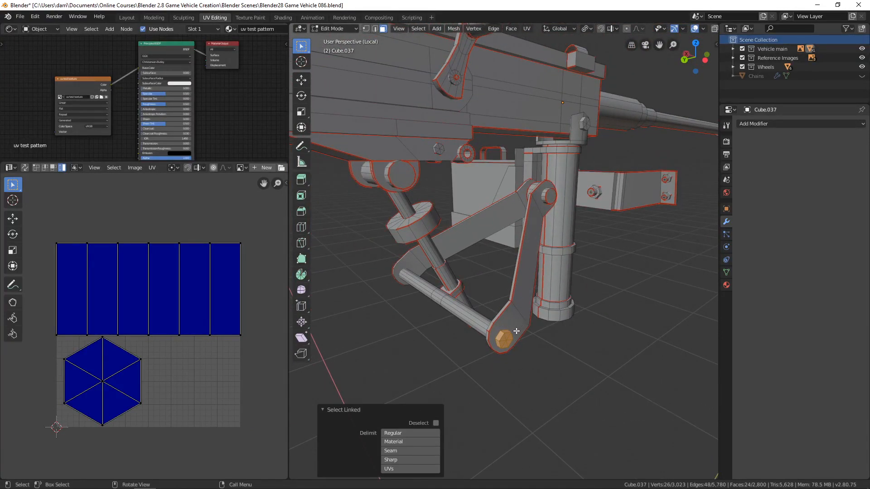
pyautogui.hotkey('shift', 'h')
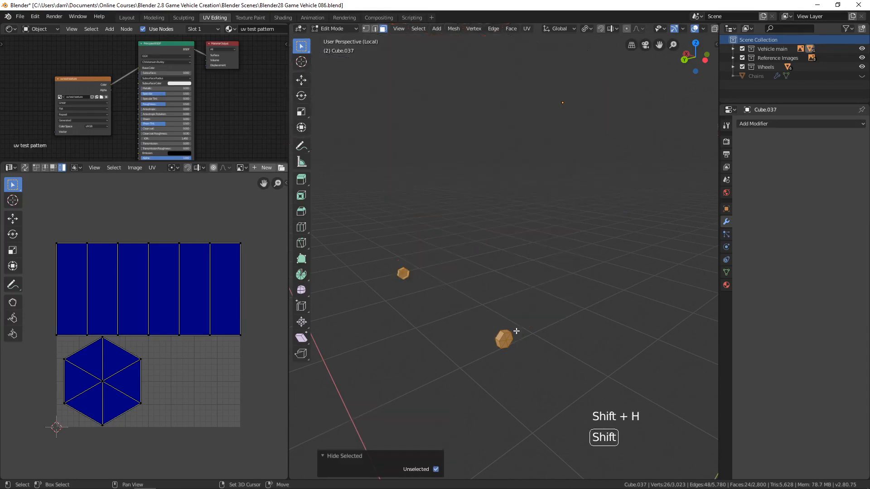
# Mark three alternate side corner edges of one hexagonal bolt head as seams and clear the selection
pyautogui.scroll(3, 521, 355)
pyautogui.keyDown('shift'); pyautogui.moveTo(521, 355); pyautogui.dragTo(629, 280, button='middle'); pyautogui.keyUp('shift')
pyautogui.press('KP_Decimal')
pyautogui.scroll(1, 480, 259)
pyautogui.hotkey('alt', 'a')
pyautogui.press('l')
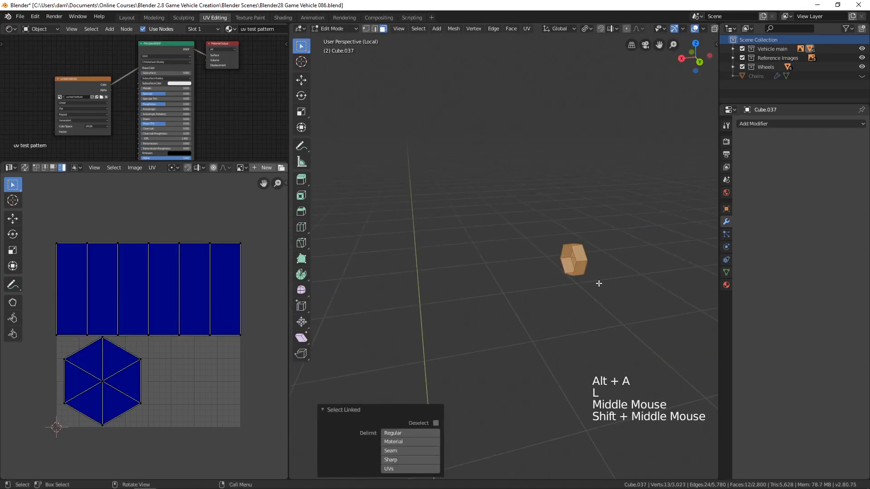
pyautogui.press('KP_Decimal')
pyautogui.scroll(-3, 589, 283)
pyautogui.moveTo(574, 275); pyautogui.dragTo(600, 311, button='middle')
pyautogui.press('2')
pyautogui.click(524, 180)
pyautogui.keyDown('shift'); pyautogui.click(562, 327); pyautogui.keyUp('shift')
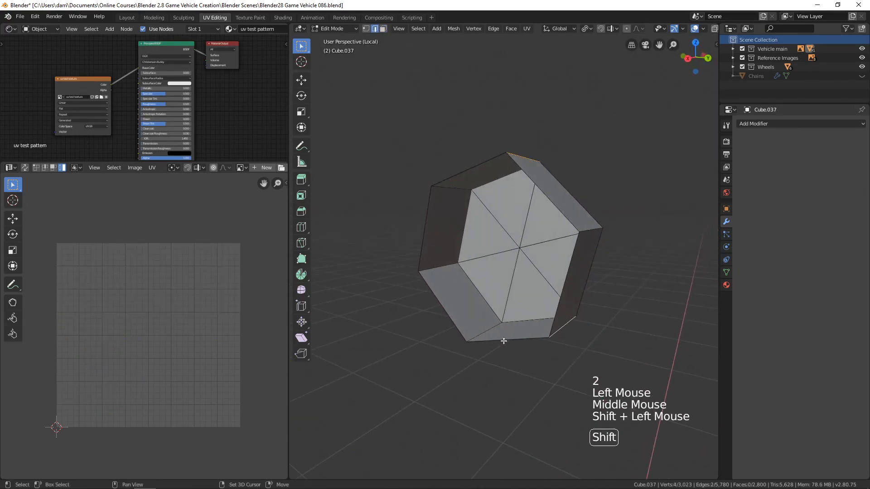
pyautogui.keyDown('shift'); pyautogui.click(440, 268); pyautogui.keyUp('shift')
pyautogui.hotkey('ctrl', 'e')
pyautogui.click(521, 279)
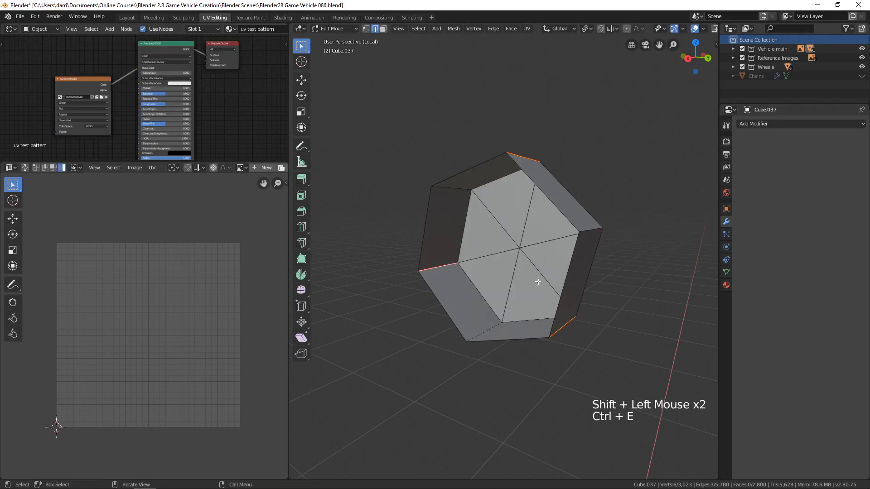
pyautogui.scroll(-3, 553, 284)
pyautogui.hotkey('alt', 'a')
# Mark three alternate side corner edges of the other hexagonal bolt head as seams and clear the selection
pyautogui.scroll(-8, 559, 290)
pyautogui.keyDown('shift'); pyautogui.moveTo(489, 303); pyautogui.dragTo(447, 360, button='middle'); pyautogui.keyUp('shift')
pyautogui.scroll(-2, 521, 298)
pyautogui.scroll(2, 518, 299)
pyautogui.click(549, 286)
pyautogui.press('KP_Decimal')
pyautogui.scroll(-4, 539, 303)
pyautogui.keyDown('shift'); pyautogui.click(528, 401); pyautogui.keyUp('shift')
pyautogui.keyDown('shift'); pyautogui.click(447, 360); pyautogui.keyUp('shift')
pyautogui.moveTo(582, 373); pyautogui.dragTo(496, 419, button='middle')
pyautogui.hotkey('ctrl', 'e')
pyautogui.click(484, 411)
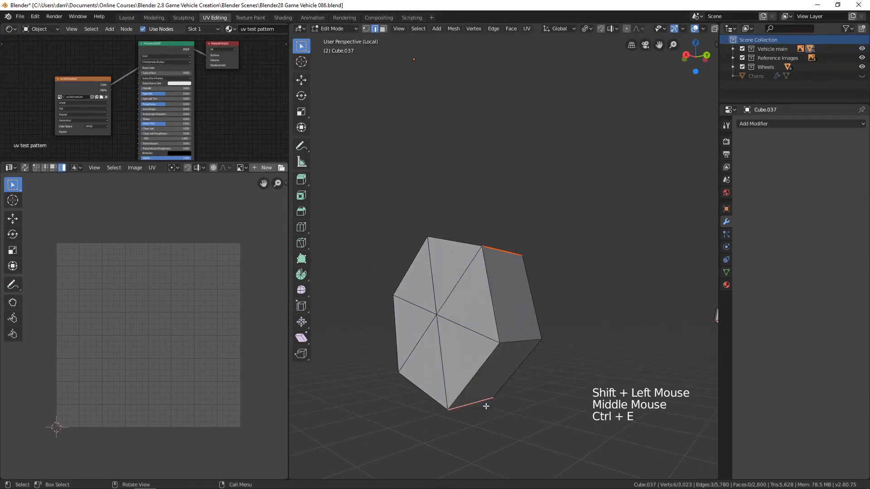
pyautogui.hotkey('alt', 'a')
# Select both bolt heads and unwrap them along their seams
pyautogui.scroll(-10, 578, 365)
pyautogui.press('a')
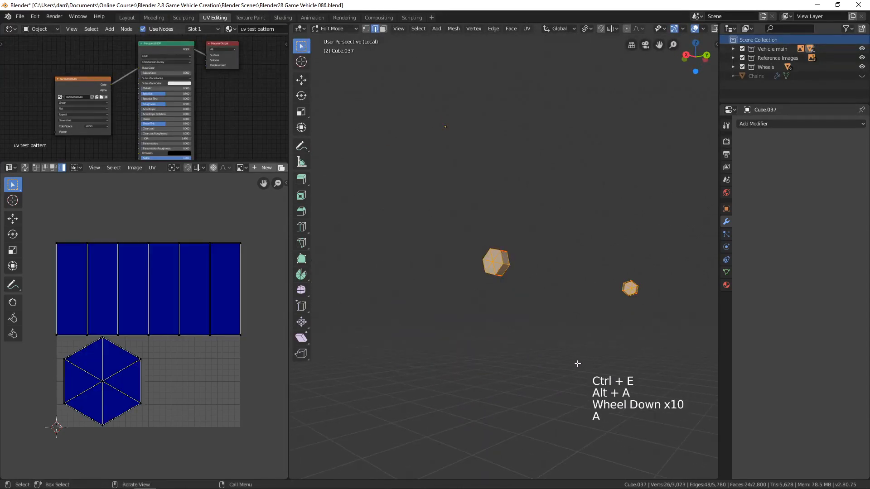
pyautogui.press('u')
pyautogui.click(562, 325)
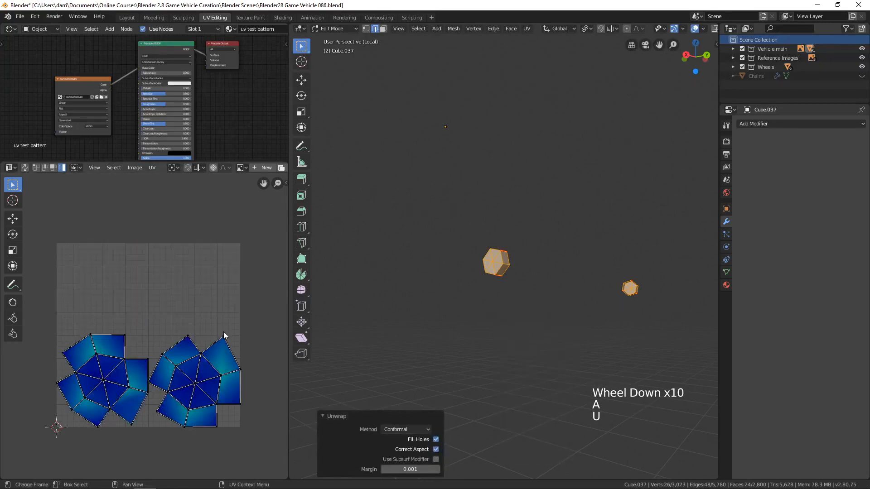
# Reveal all hidden parts of the machine gun and clear the selection
pyautogui.moveTo(598, 313); pyautogui.dragTo(615, 317, button='middle')
pyautogui.hotkey('alt', 'h')
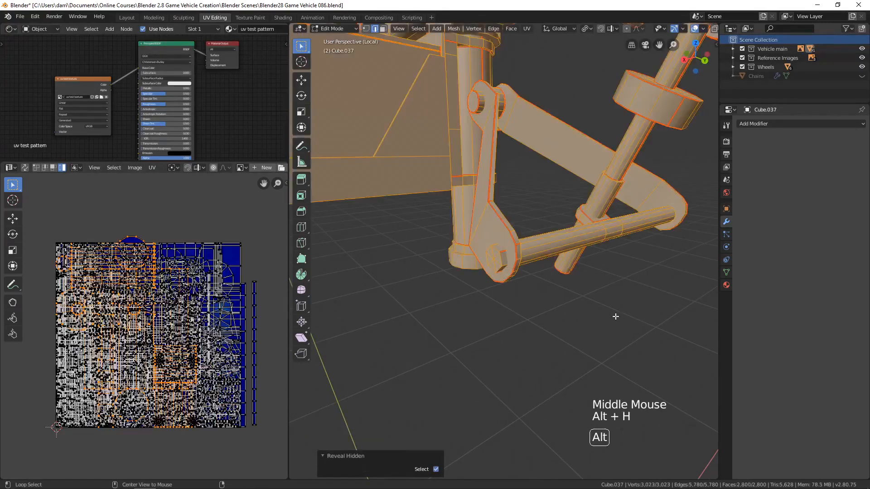
pyautogui.hotkey('alt', 'a')
pyautogui.scroll(-5, 586, 288)
pyautogui.keyDown('shift'); pyautogui.moveTo(586, 288); pyautogui.dragTo(629, 280, button='middle'); pyautogui.keyUp('shift')
pyautogui.scroll(-1, 600, 304)
pyautogui.scroll(-2, 540, 299)
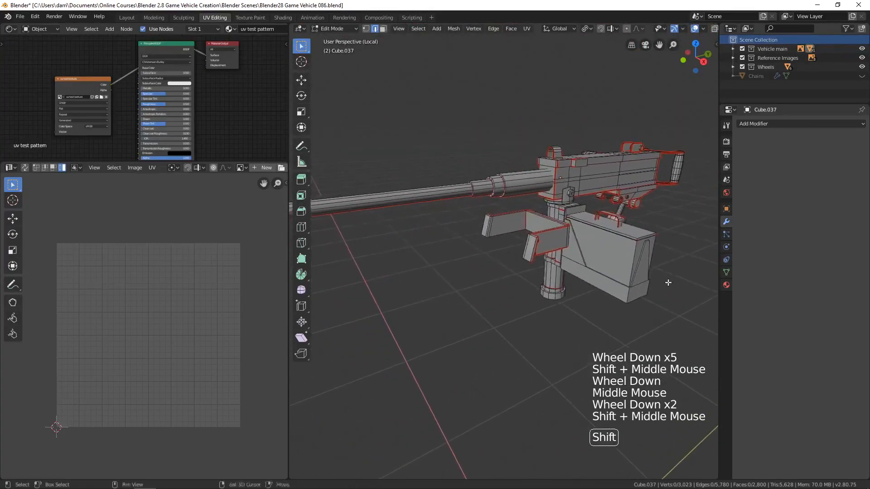
# Switch the 3D viewport to LookDev shading to display the UV test pattern on the gun
pyautogui.scroll(-2, 629, 281)
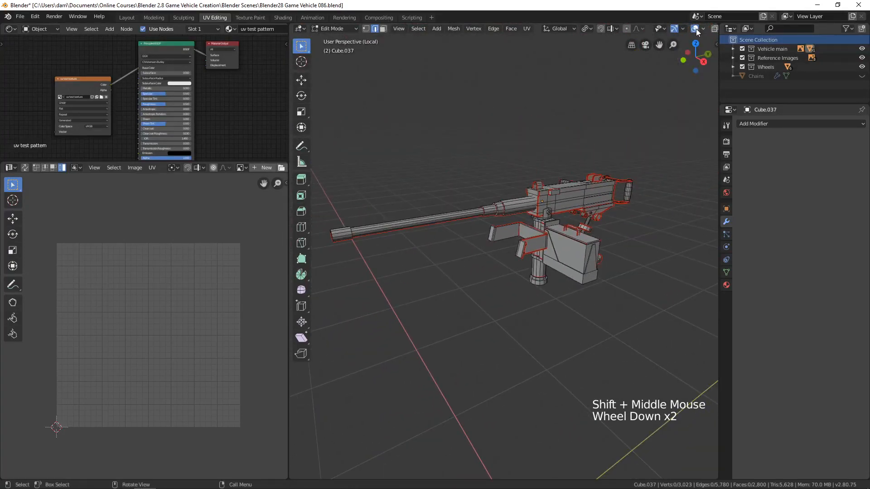
pyautogui.moveTo(698, 28); pyautogui.dragTo(597, 34, button='middle')
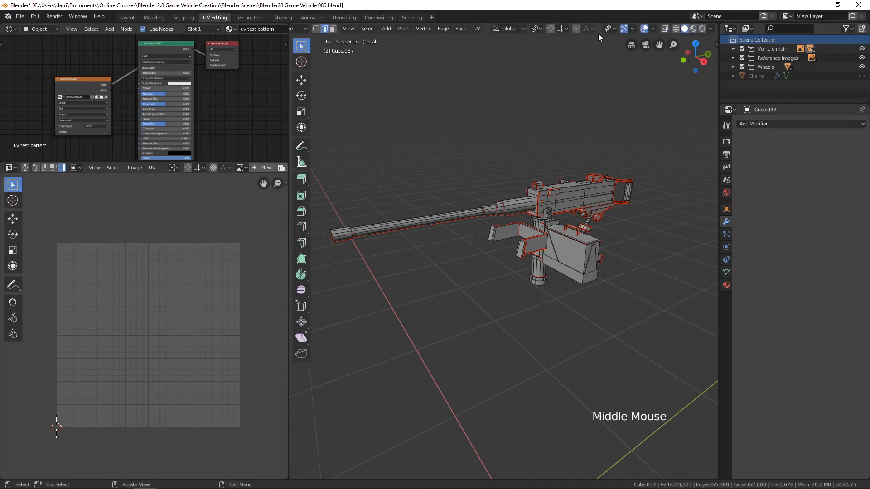
pyautogui.click(693, 28)
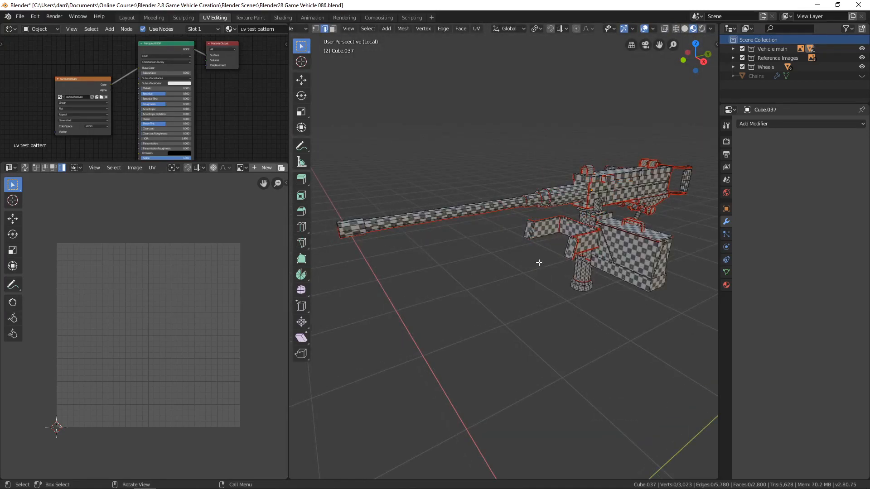
# Maximize the 3D viewport, examine the checker pattern's size and distortion across the gun, and restore the layout
pyautogui.press('ctrl')
pyautogui.hotkey('ctrl', 'space')
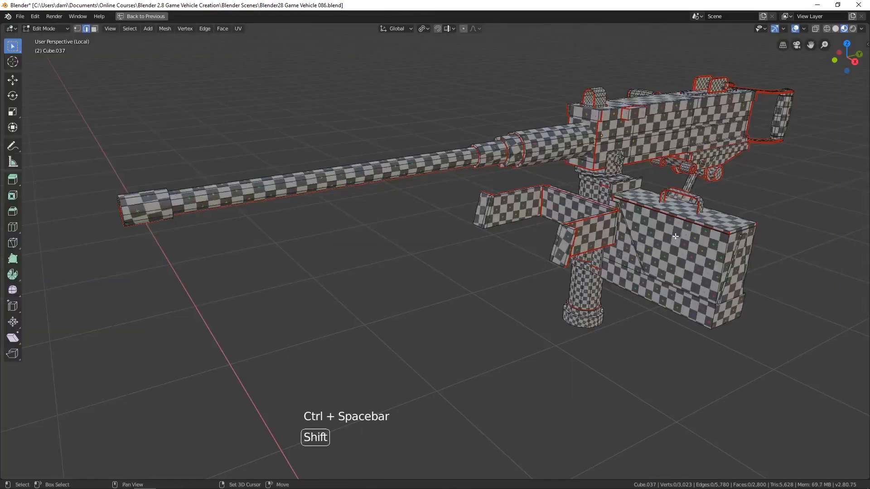
pyautogui.keyDown('shift'); pyautogui.moveTo(538, 262); pyautogui.dragTo(649, 255, button='middle'); pyautogui.keyUp('shift')
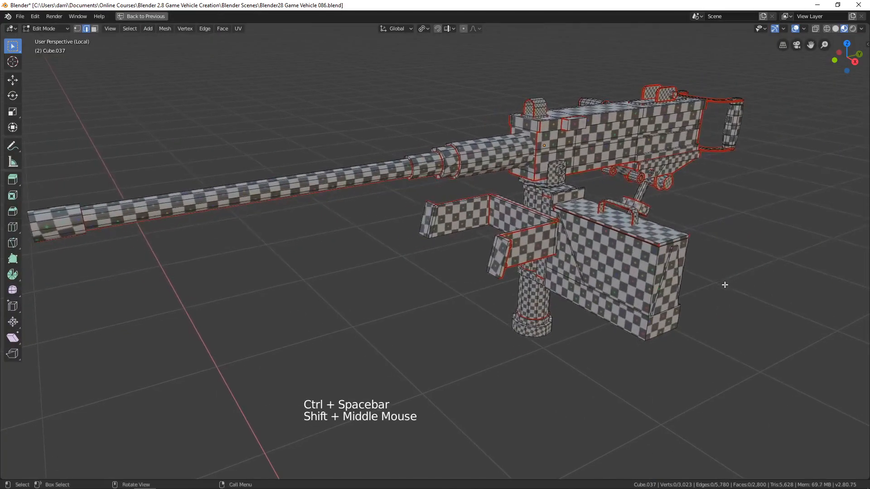
pyautogui.moveTo(724, 284); pyautogui.dragTo(548, 256, button='middle')
pyautogui.scroll(2, 616, 267)
pyautogui.scroll(1, 634, 265)
pyautogui.scroll(-3, 532, 253)
pyautogui.moveTo(548, 256); pyautogui.dragTo(494, 266, button='middle')
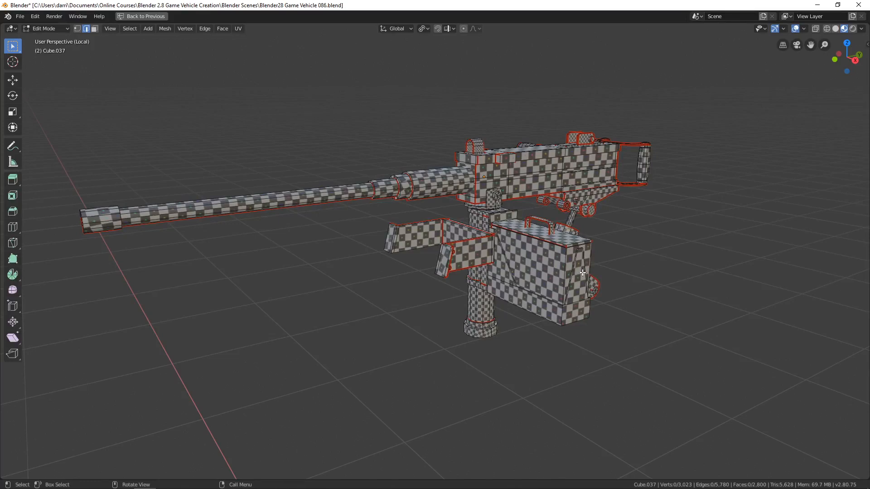
pyautogui.hotkey('ctrl', 'space')
pyautogui.keyDown('shift'); pyautogui.moveTo(582, 272); pyautogui.dragTo(573, 280, button='middle'); pyautogui.keyUp('shift')
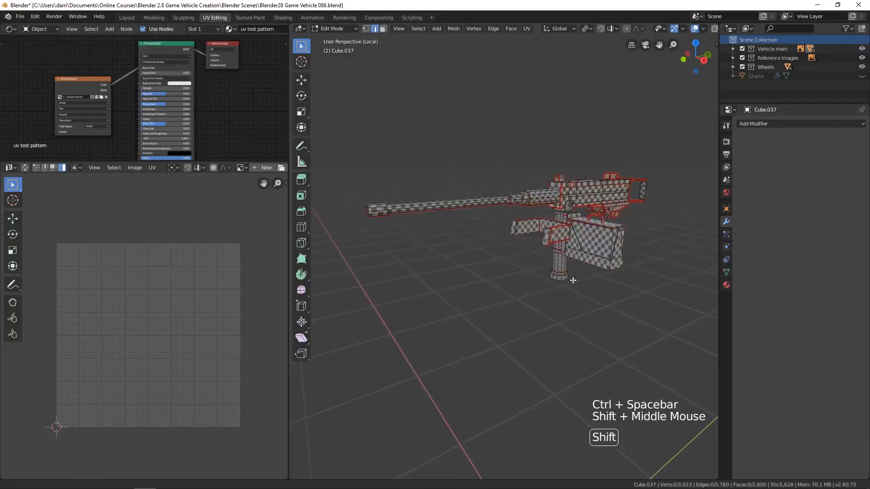
# Select the whole machine gun and all its UVs, and average the scale of the UV islands
pyautogui.press('a')
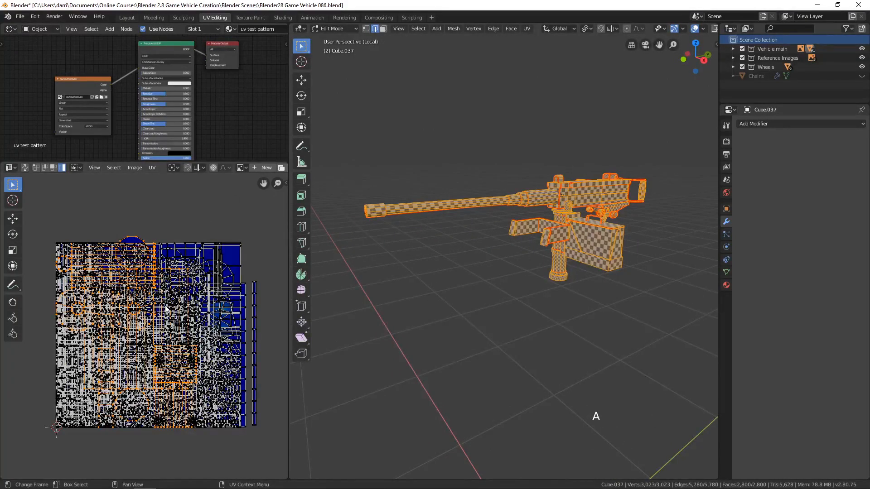
pyautogui.press('a')
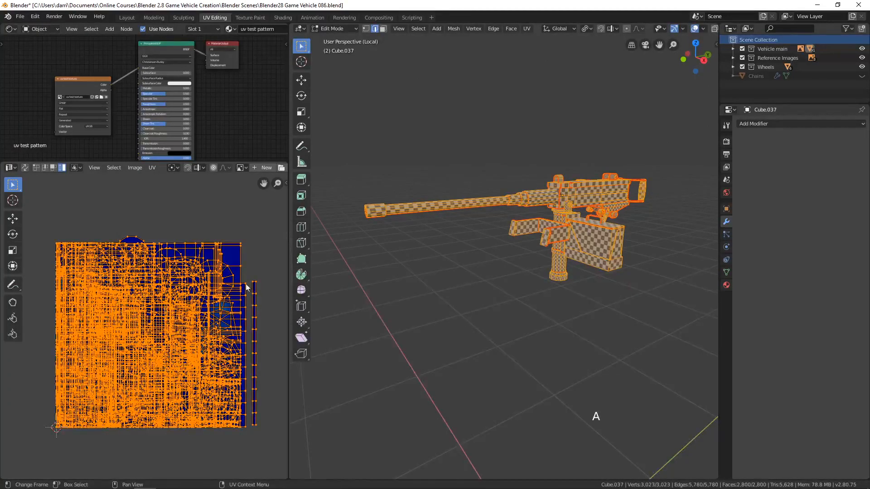
pyautogui.moveTo(288, 285); pyautogui.dragTo(337, 287)
pyautogui.click(153, 167)
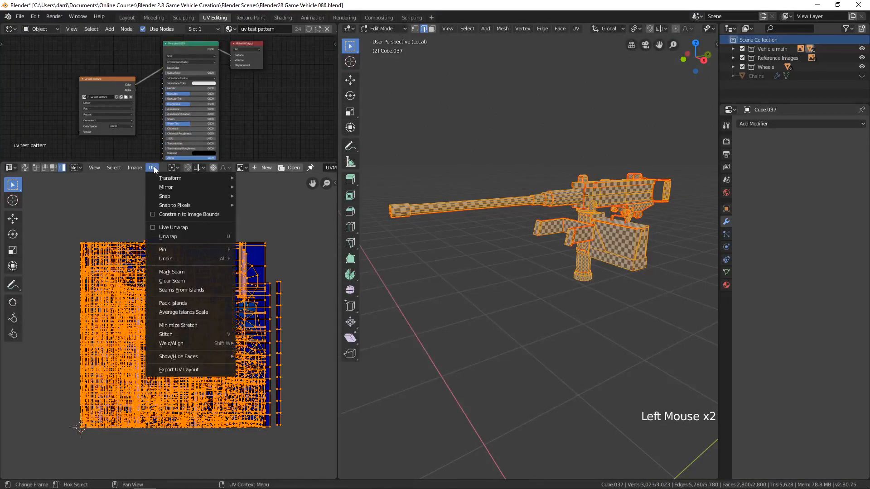
pyautogui.click(202, 311)
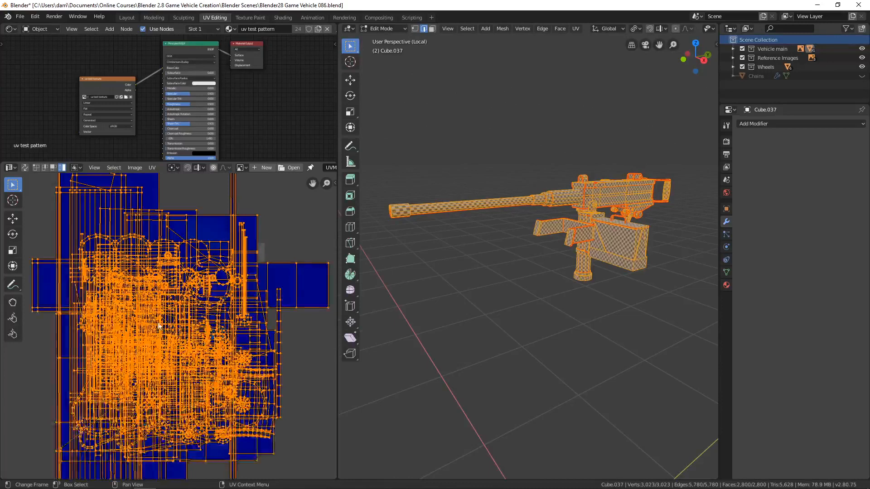
# Pack all of the gun's UV islands into the UV square
pyautogui.scroll(-3, 157, 325)
pyautogui.keyDown('shift'); pyautogui.moveTo(158, 325); pyautogui.dragTo(223, 344, button='middle'); pyautogui.keyUp('shift')
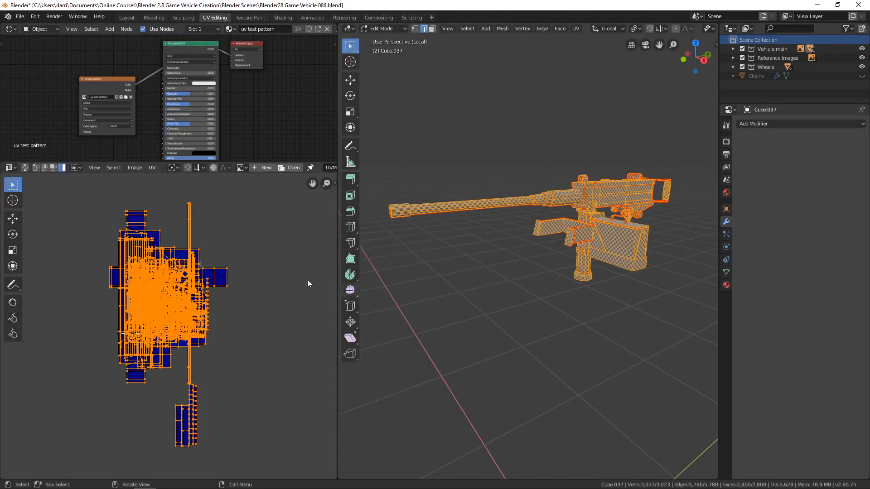
pyautogui.click(152, 167)
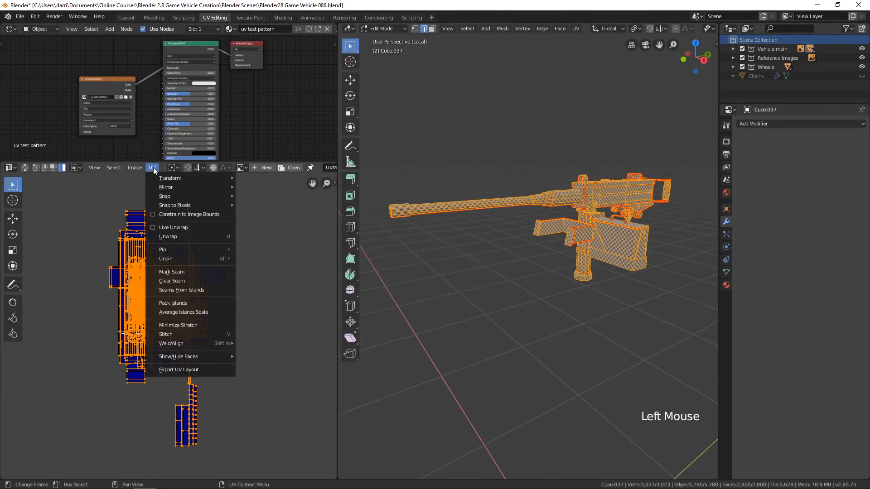
pyautogui.click(176, 303)
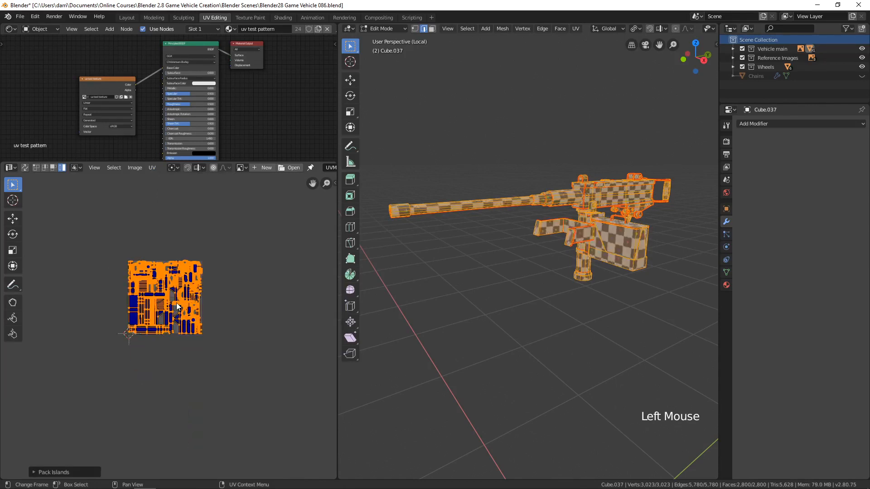
# Examine the packed island layout in a maximized UV editor with the UVs deselected, and restore the layout to view the gun
pyautogui.scroll(4, 221, 321)
pyautogui.keyDown('shift'); pyautogui.moveTo(222, 322); pyautogui.dragTo(274, 347, button='middle'); pyautogui.keyUp('shift')
pyautogui.hotkey('ctrl', 'space')
pyautogui.scroll(3, 545, 303)
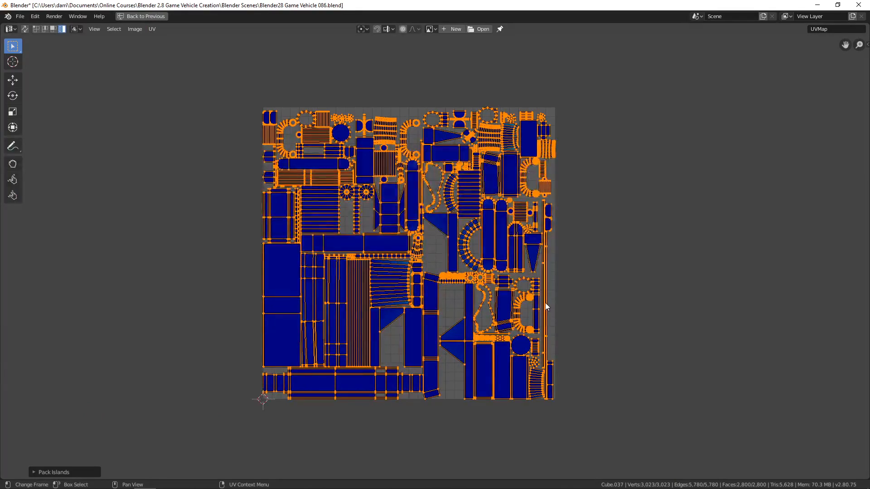
pyautogui.hotkey('alt', 'a')
pyautogui.scroll(1, 585, 282)
pyautogui.keyDown('shift'); pyautogui.moveTo(591, 280); pyautogui.dragTo(594, 281, button='middle'); pyautogui.keyUp('shift')
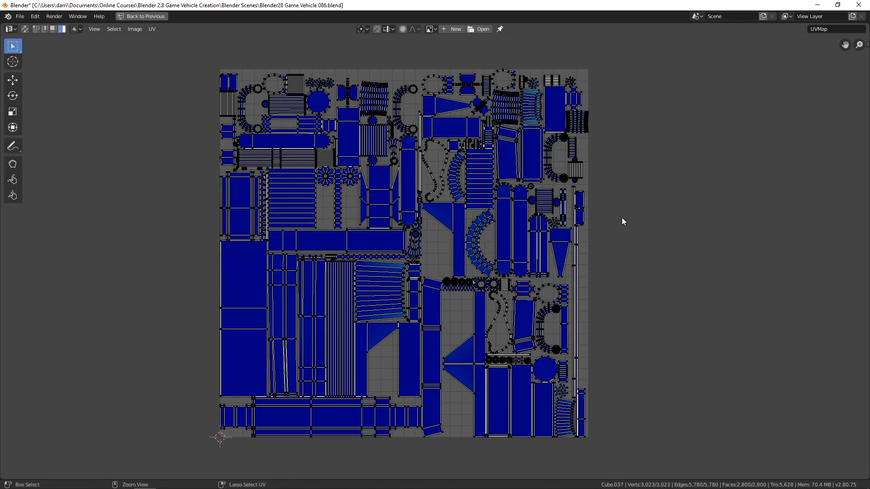
pyautogui.hotkey('ctrl', 'space')
pyautogui.scroll(-3, 264, 320)
pyautogui.keyDown('shift'); pyautogui.moveTo(251, 328); pyautogui.dragTo(264, 321, button='middle'); pyautogui.keyUp('shift')
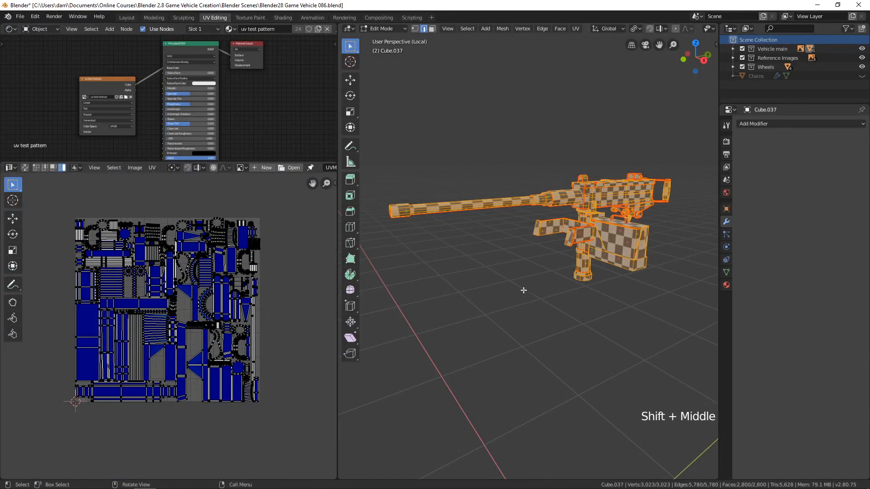
pyautogui.moveTo(571, 289); pyautogui.dragTo(565, 293, button='middle')
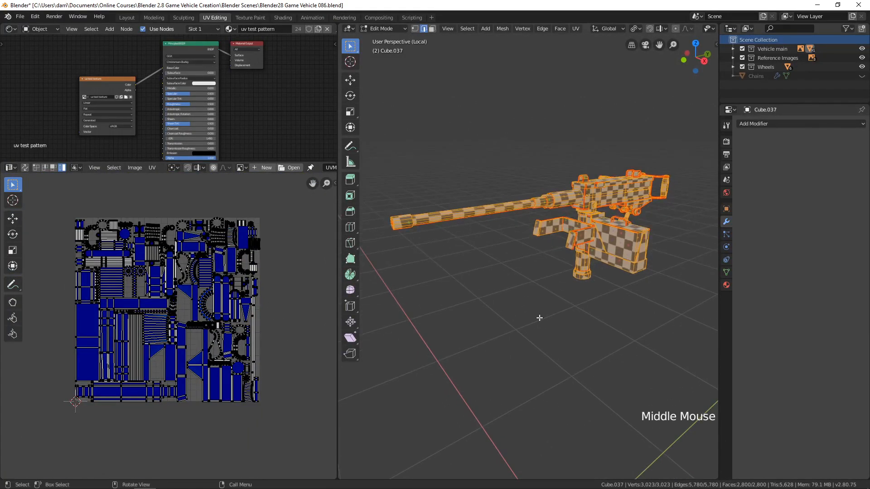